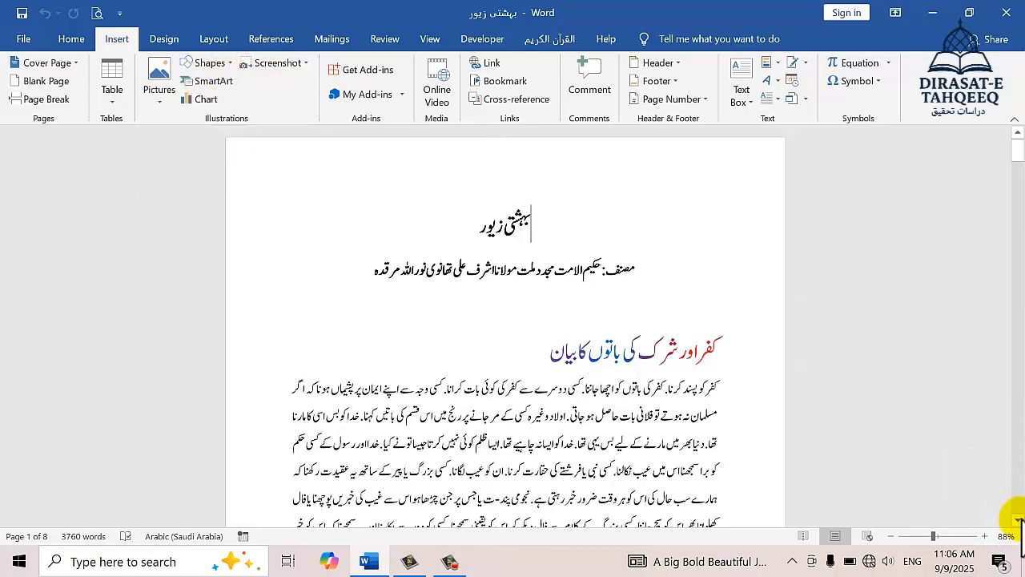
# - Insert the "download" picture from the Desktop folder into the opening paragraph and delete it again
pyautogui.click(1018, 522)
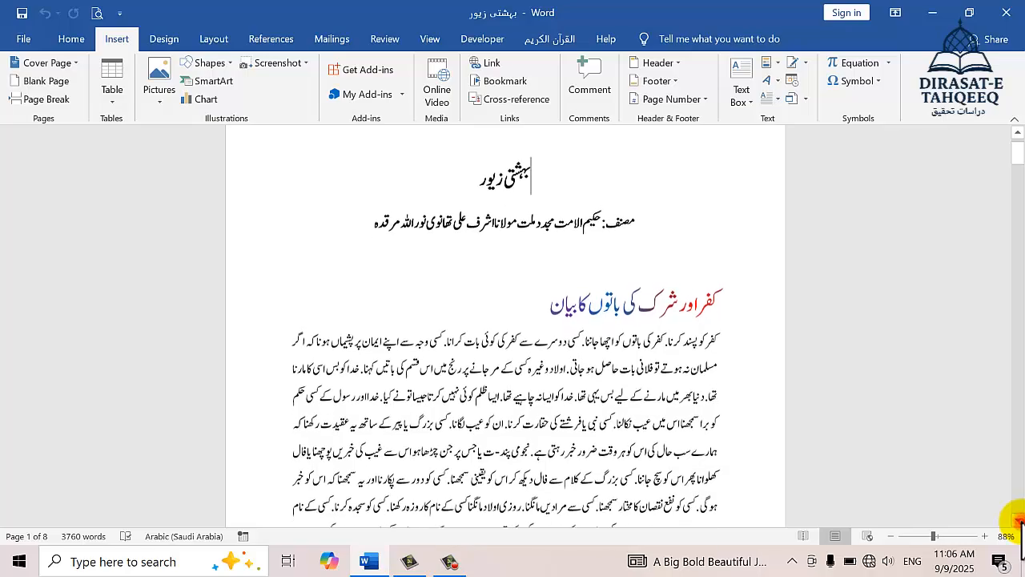
pyautogui.moveTo(1018, 522); pyautogui.dragTo(1018, 522)
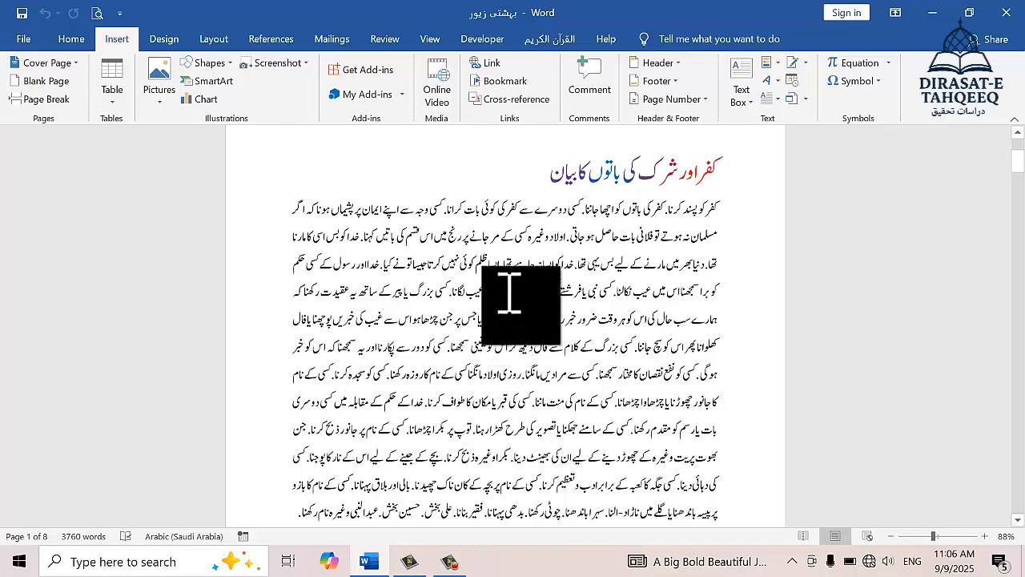
pyautogui.click(159, 90)
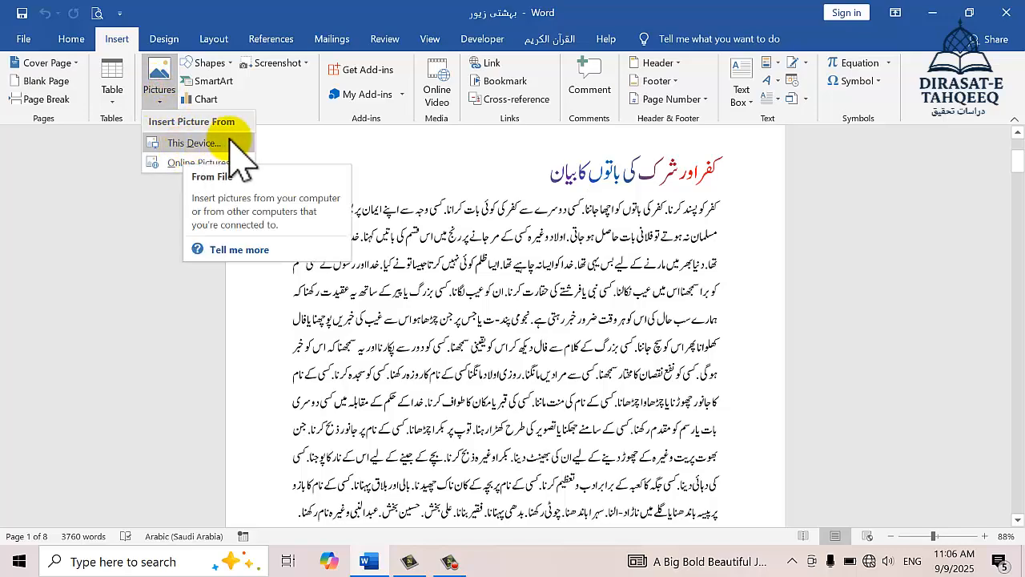
pyautogui.click(184, 146)
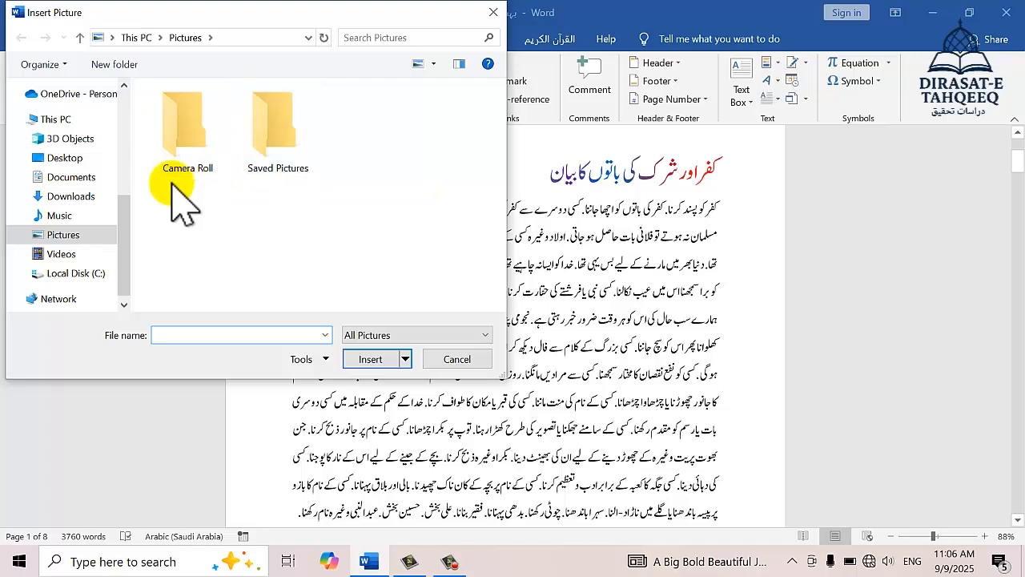
pyautogui.click(64, 159)
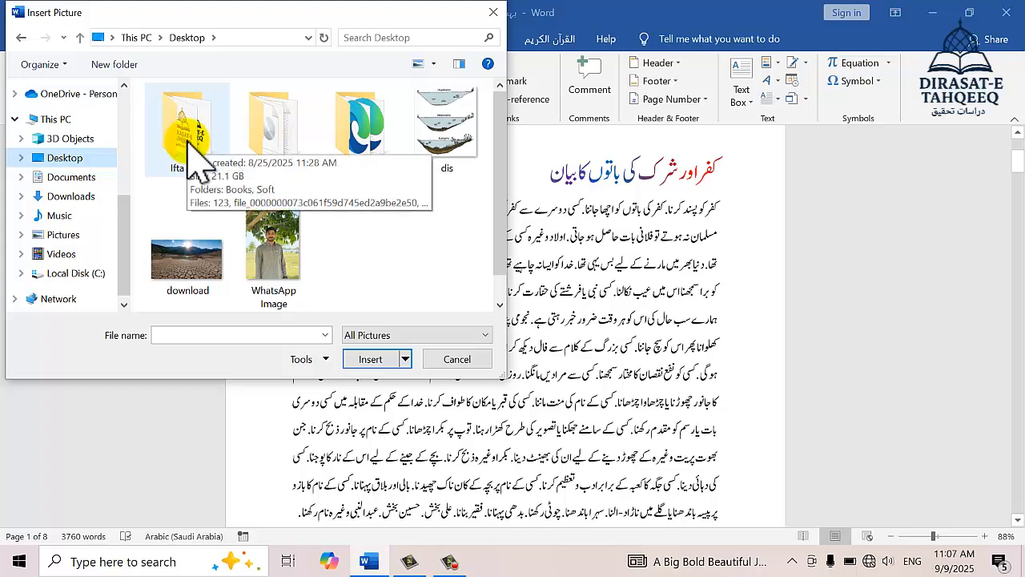
pyautogui.click(191, 265)
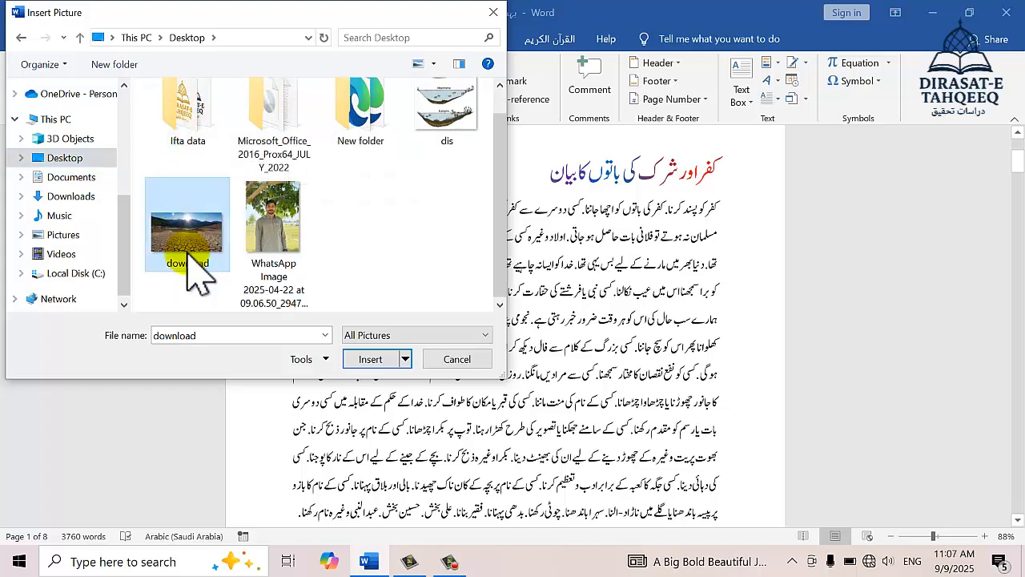
pyautogui.click(370, 360)
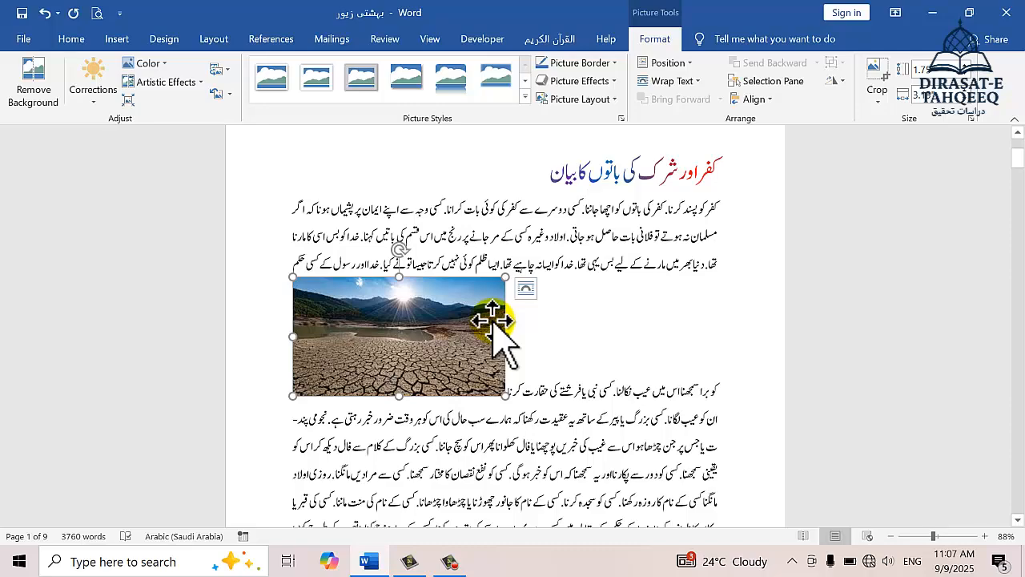
pyautogui.press('Delete')
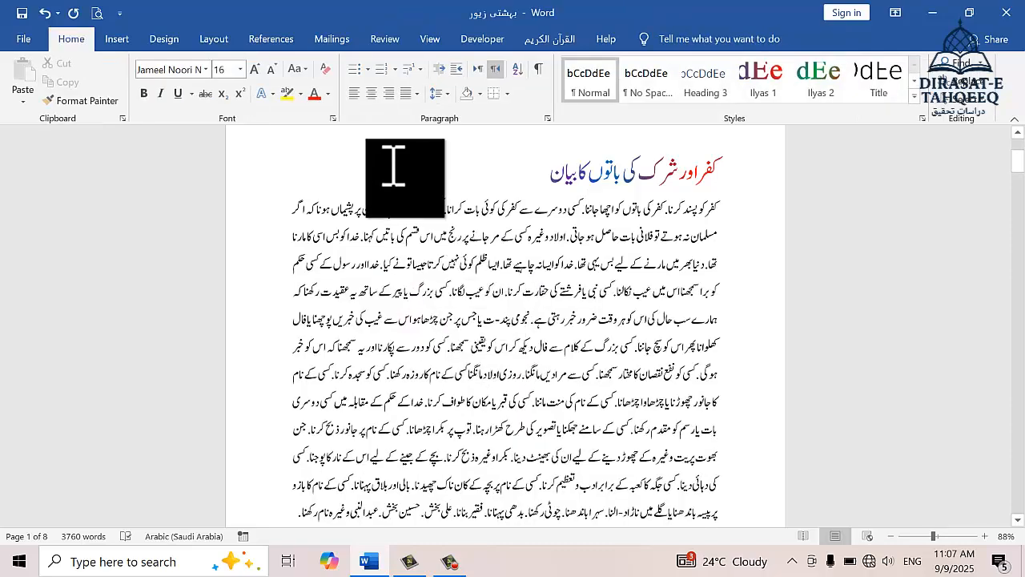
# - Insert the Dirasat-e Tahqeeq logo with the beige background from the Desktop's Ifta data folder into the opening paragraph
pyautogui.click(118, 40)
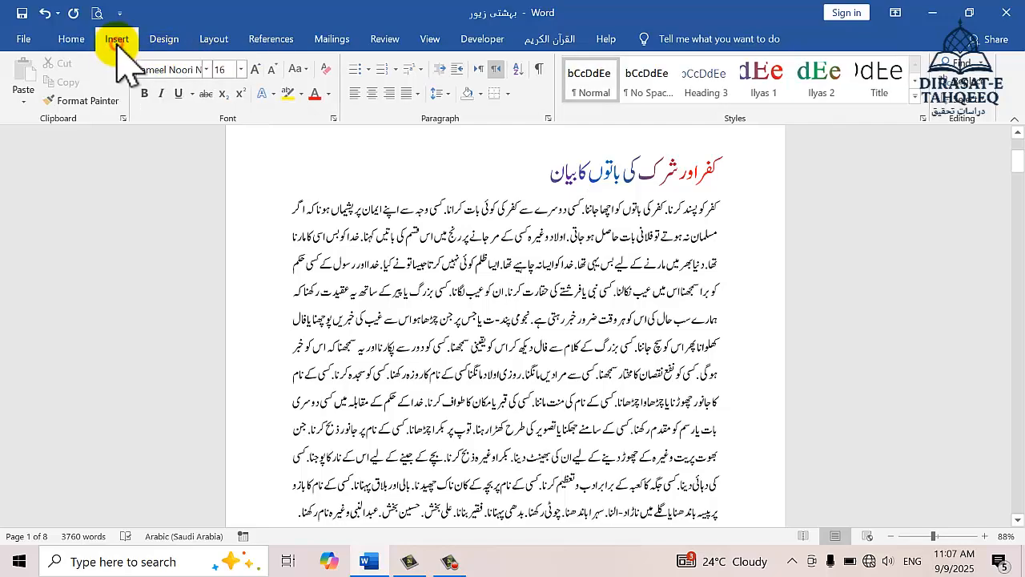
pyautogui.click(159, 80)
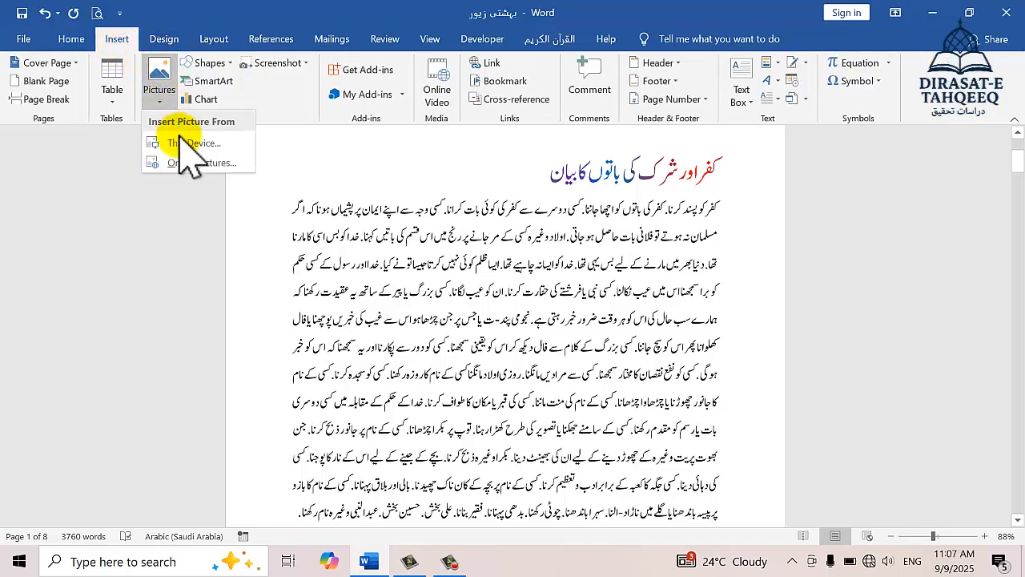
pyautogui.click(183, 143)
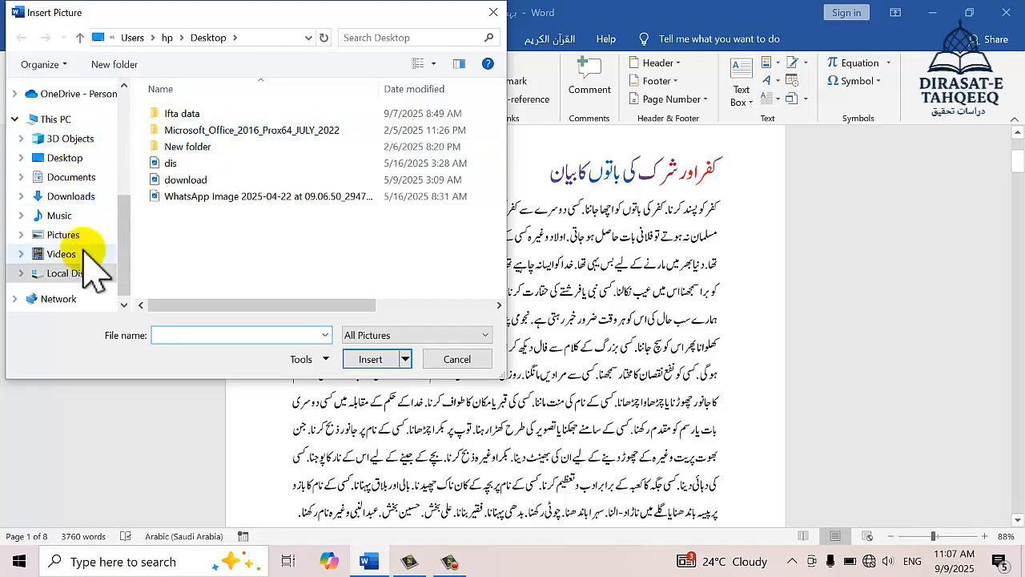
pyautogui.click(80, 157)
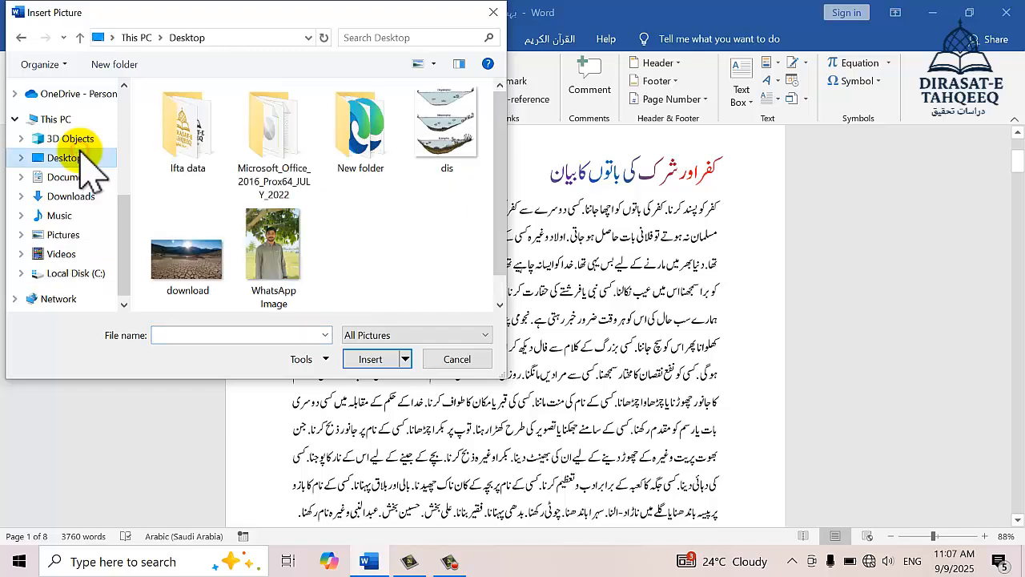
pyautogui.doubleClick(210, 138)
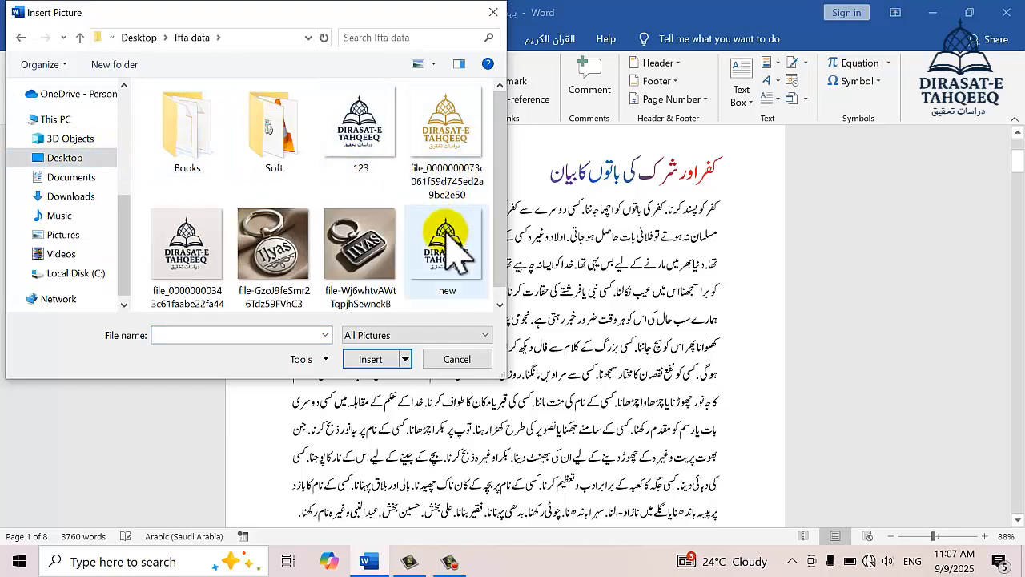
pyautogui.click(201, 264)
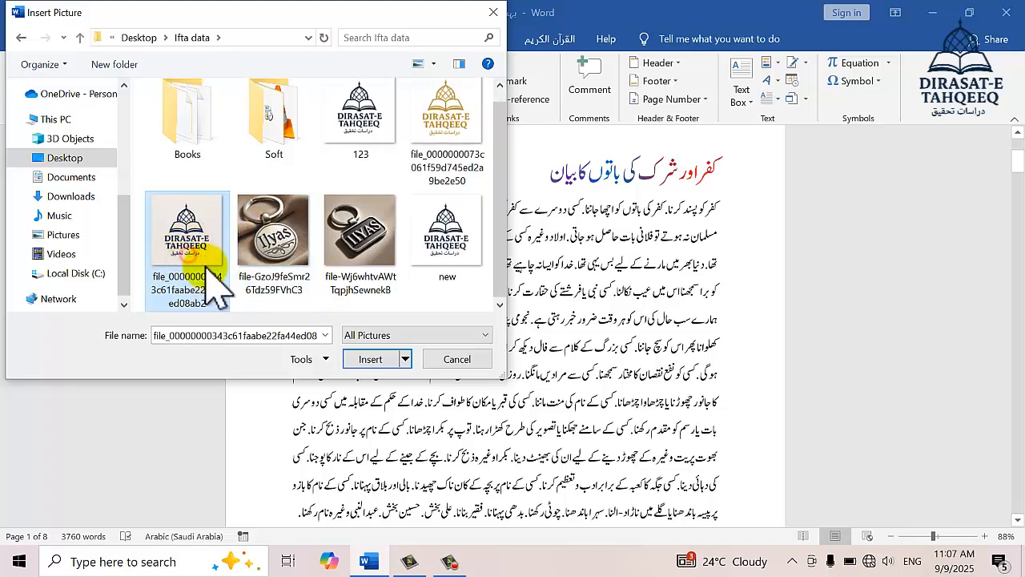
pyautogui.click(374, 360)
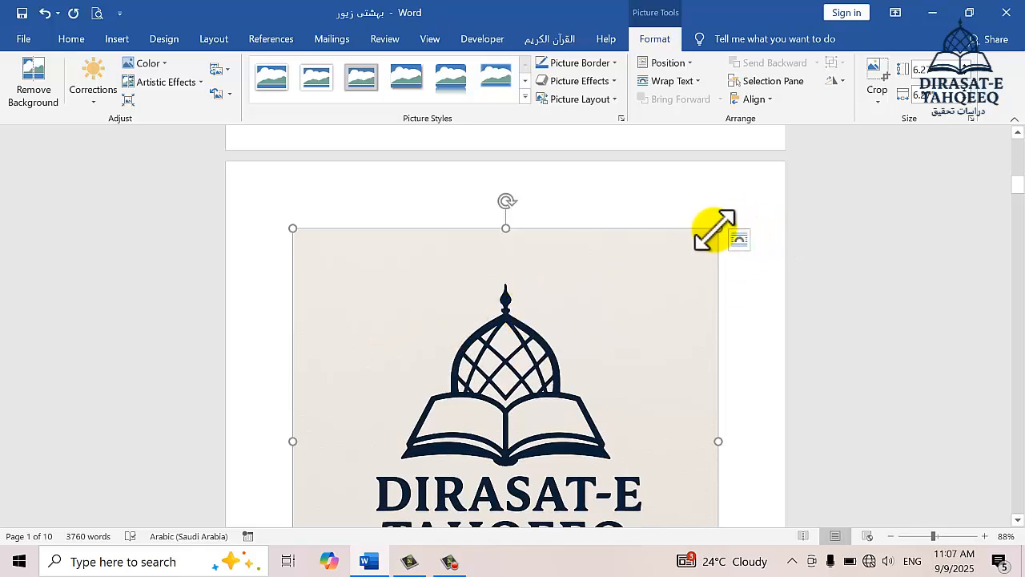
# - Shrink the logo to about 1.7 inches square and move it to the left end of its text line
pyautogui.moveTo(717, 229); pyautogui.dragTo(412, 553)
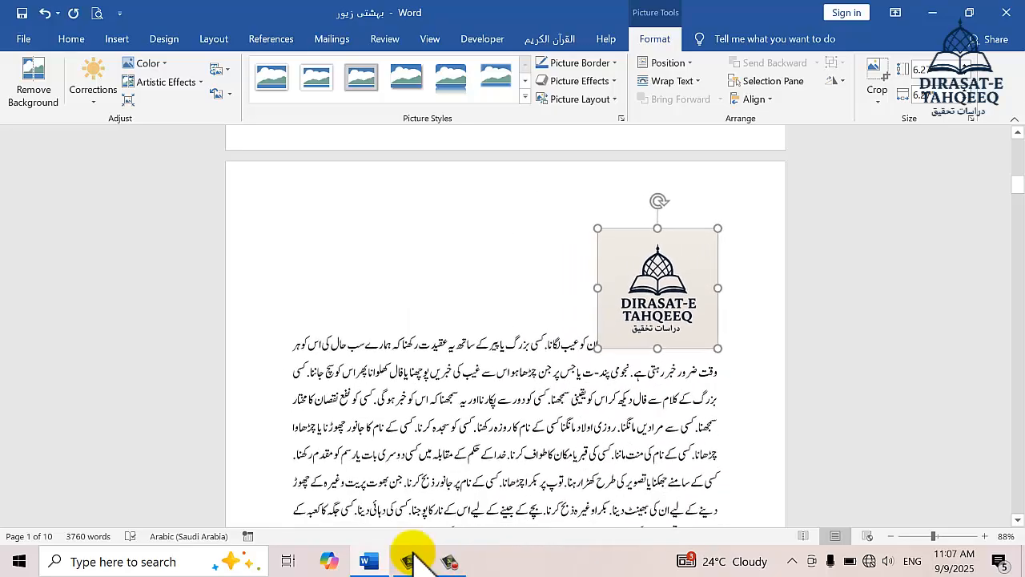
pyautogui.click(1016, 130)
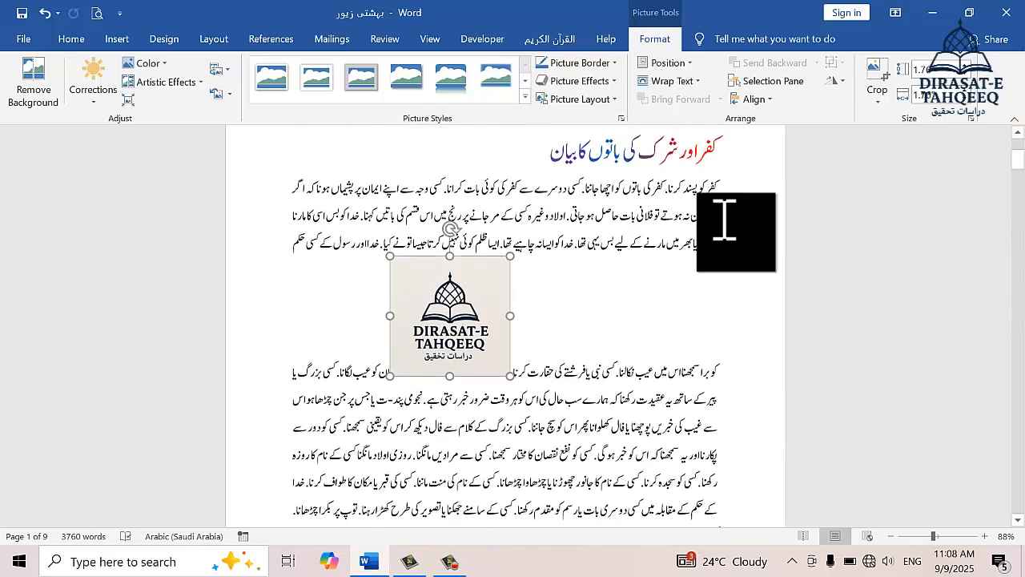
pyautogui.moveTo(481, 277); pyautogui.dragTo(247, 344)
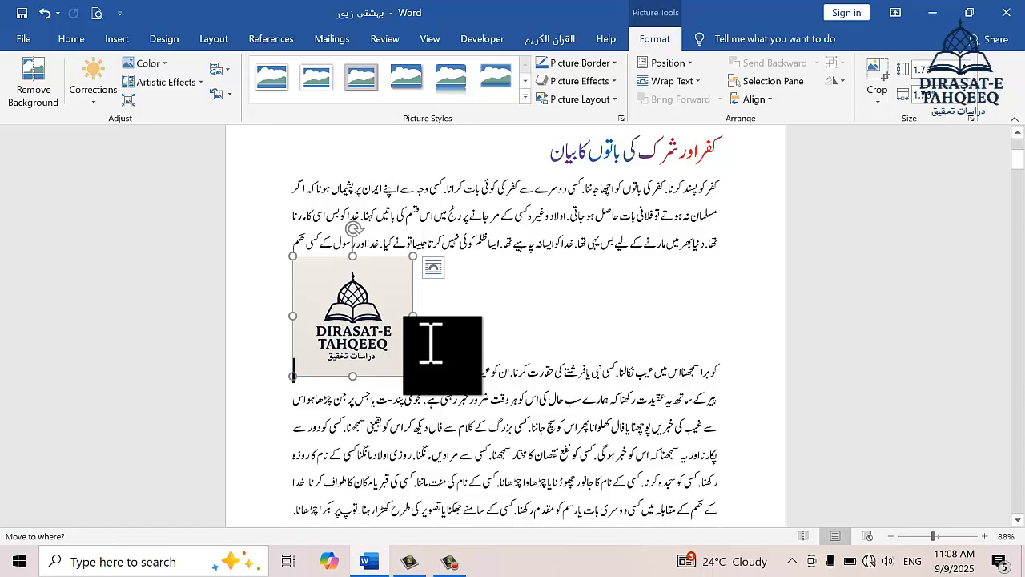
# - Set the logo's text wrapping to Square and move it into the middle of the paragraph
pyautogui.click(433, 269)
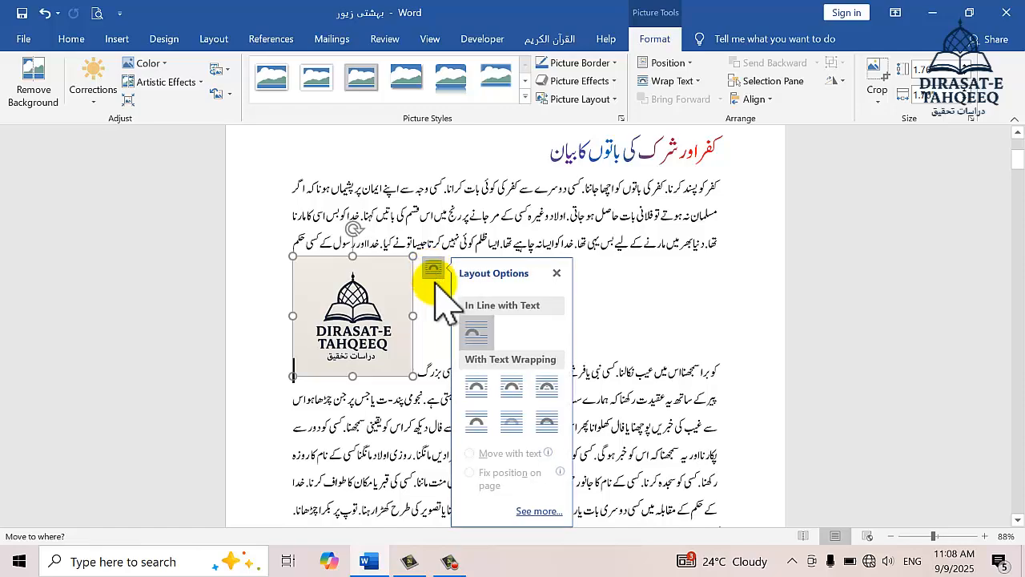
pyautogui.click(477, 387)
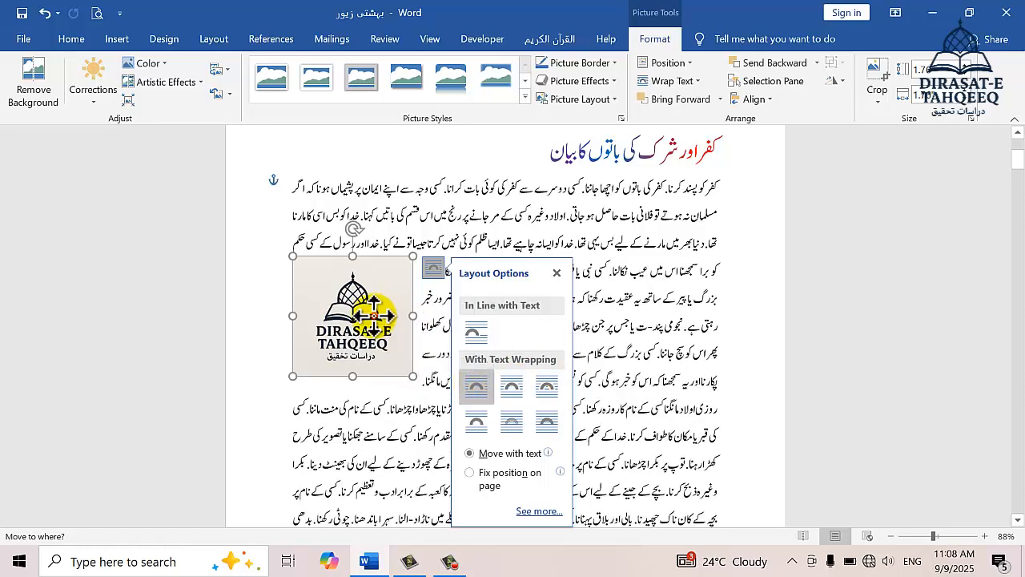
pyautogui.moveTo(385, 304); pyautogui.dragTo(526, 301)
pyautogui.moveTo(543, 300); pyautogui.dragTo(543, 352)
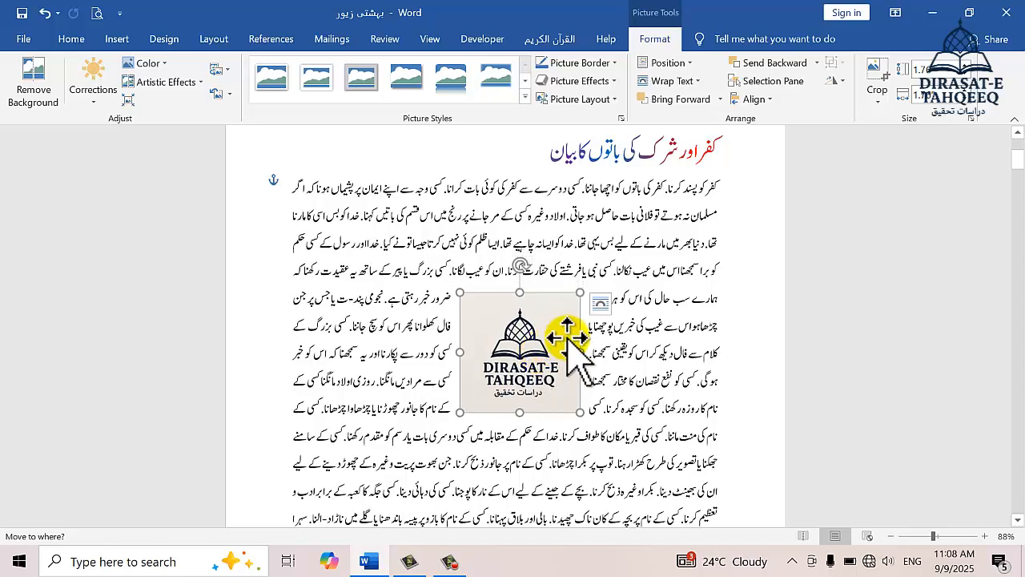
# - Try the Tight, Square, Through, Top and Bottom, and Behind Text wrapping options on the logo
pyautogui.click(601, 304)
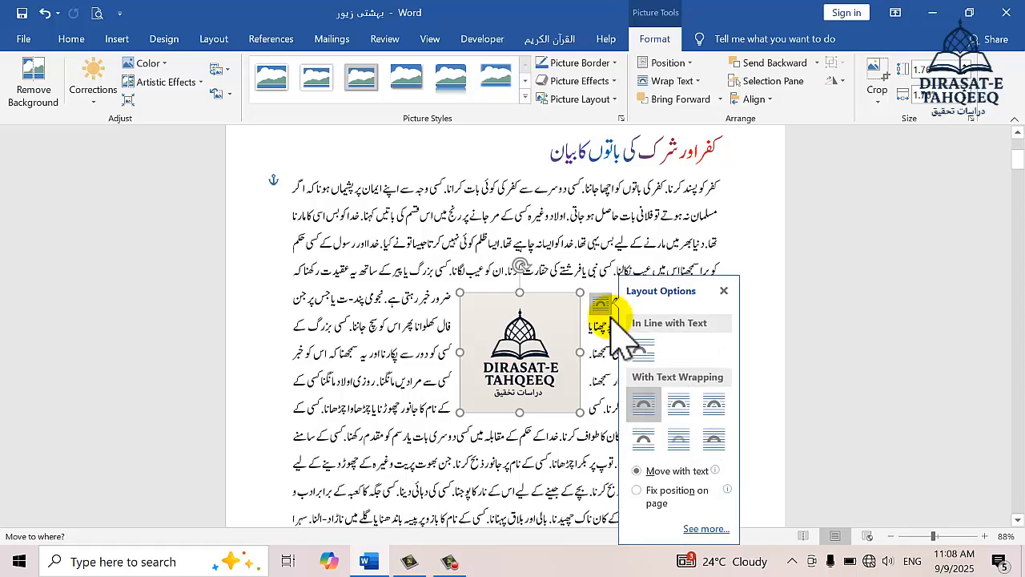
pyautogui.click(678, 404)
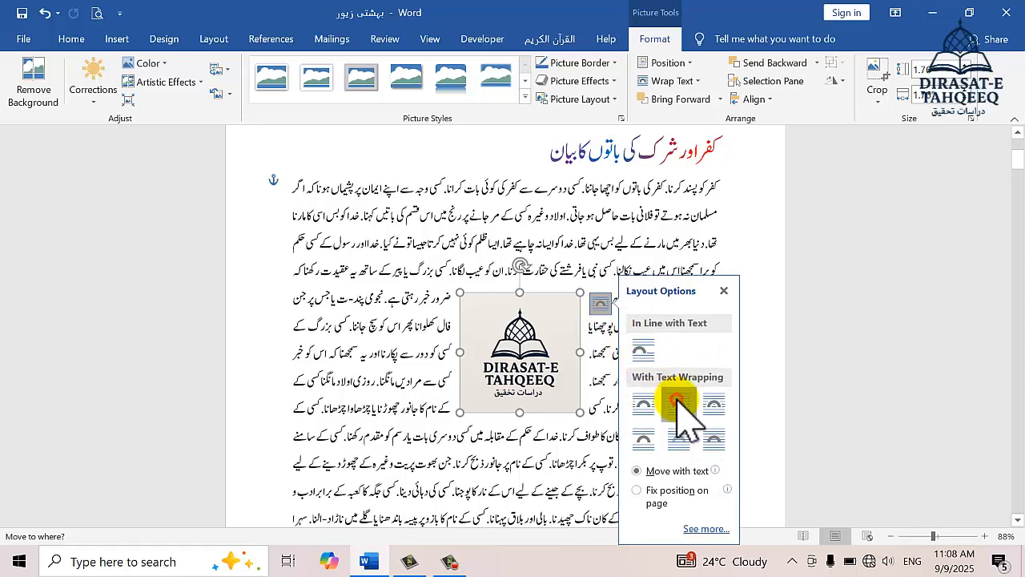
pyautogui.click(681, 405)
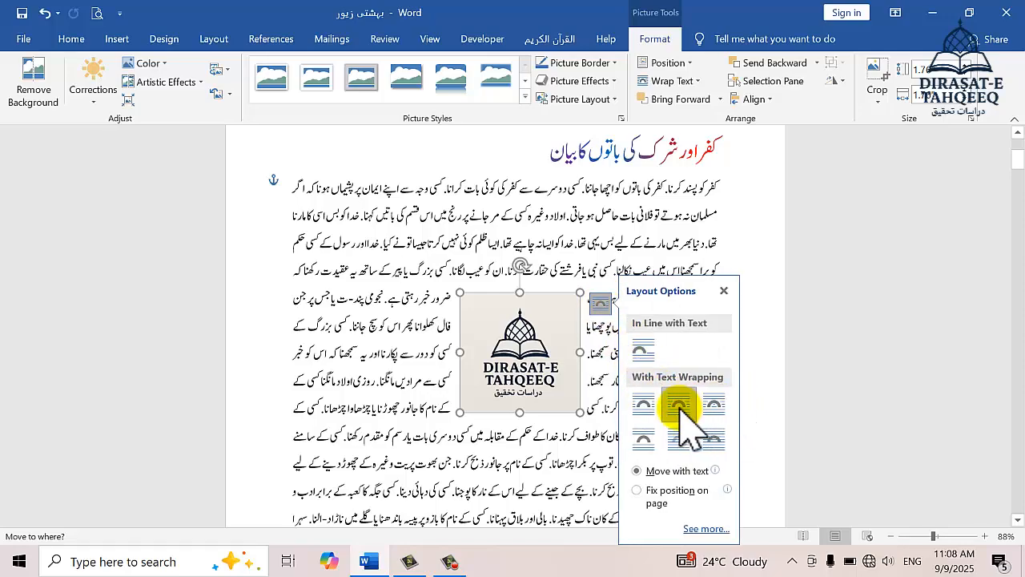
pyautogui.click(641, 404)
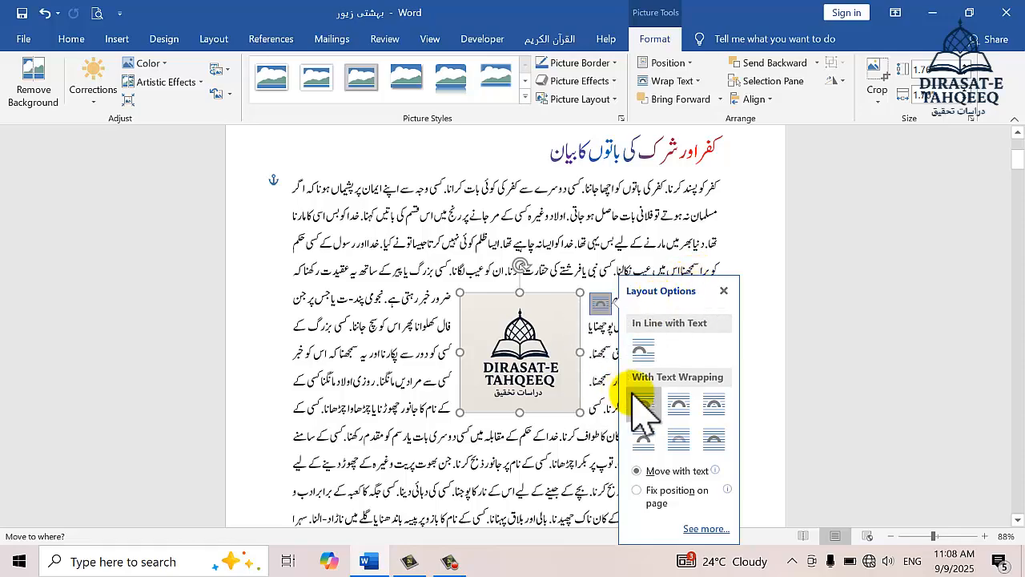
pyautogui.click(673, 405)
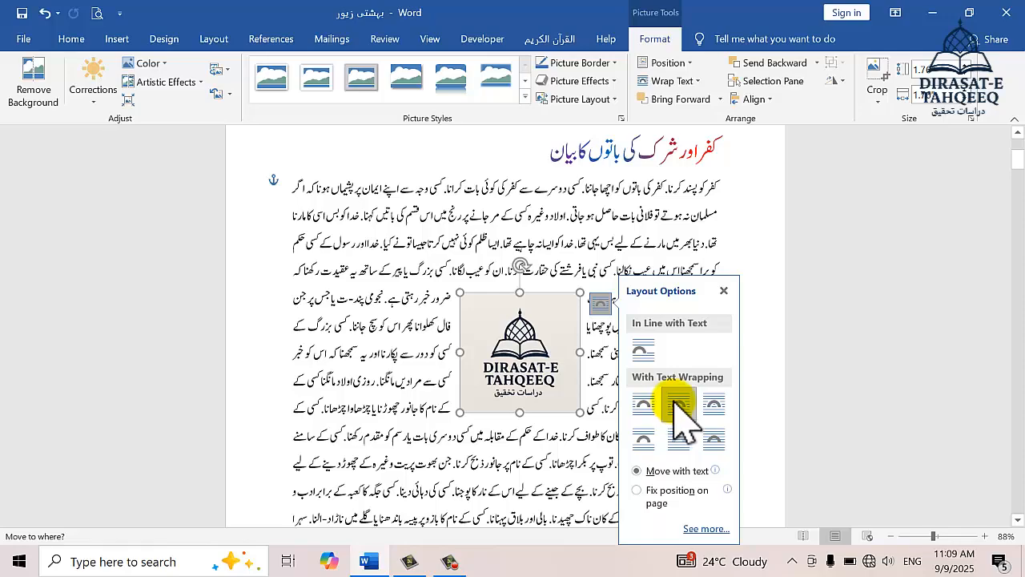
pyautogui.click(722, 411)
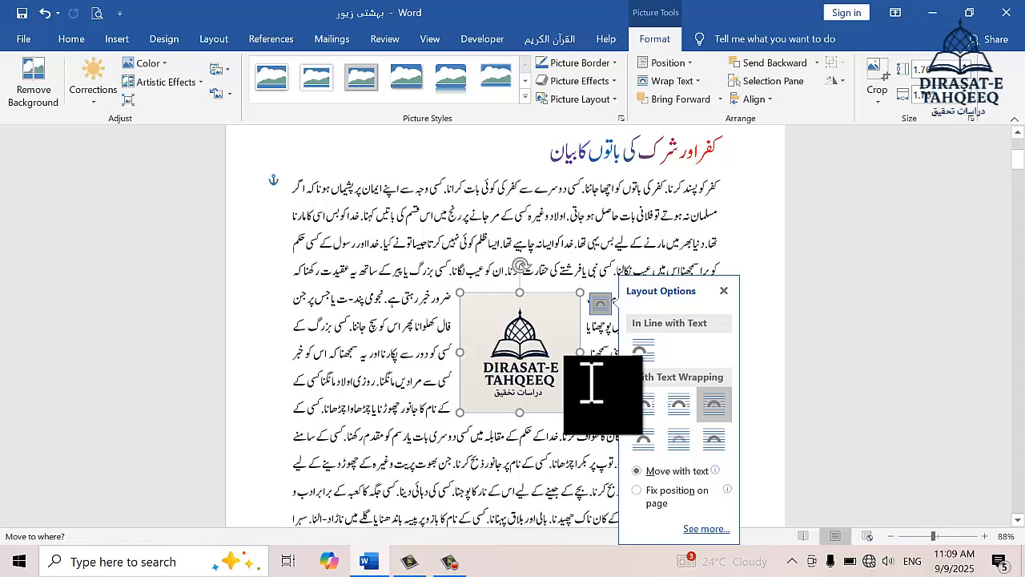
pyautogui.click(646, 441)
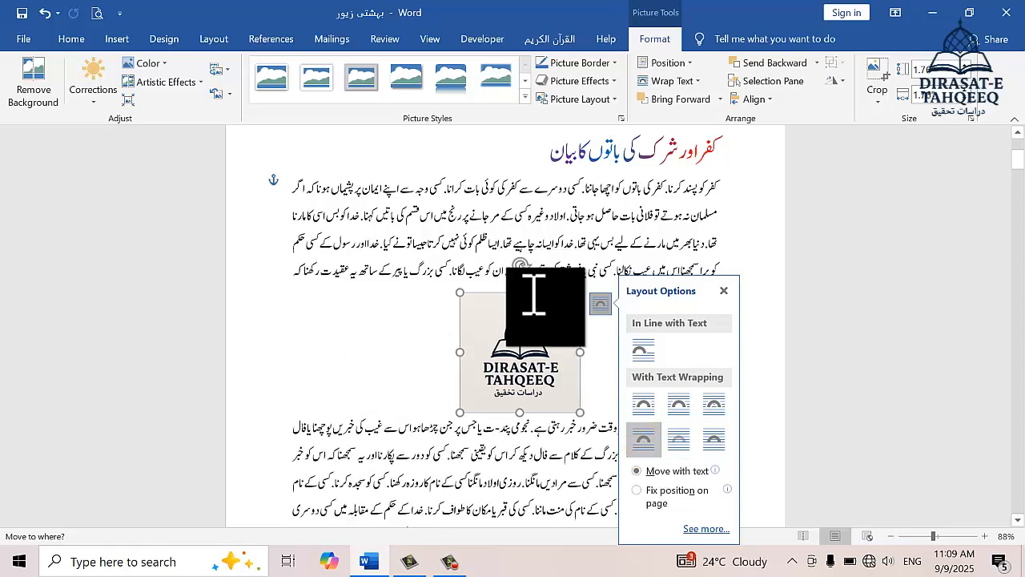
pyautogui.click(677, 443)
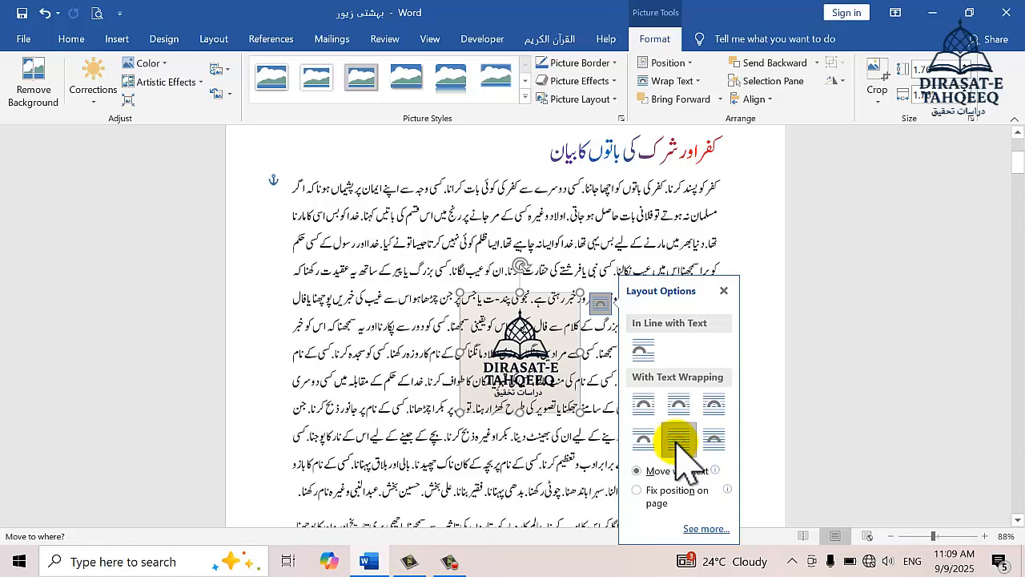
# - Set the logo's wrapping to In Front of Text and move it up near the start of the paragraph
pyautogui.click(715, 441)
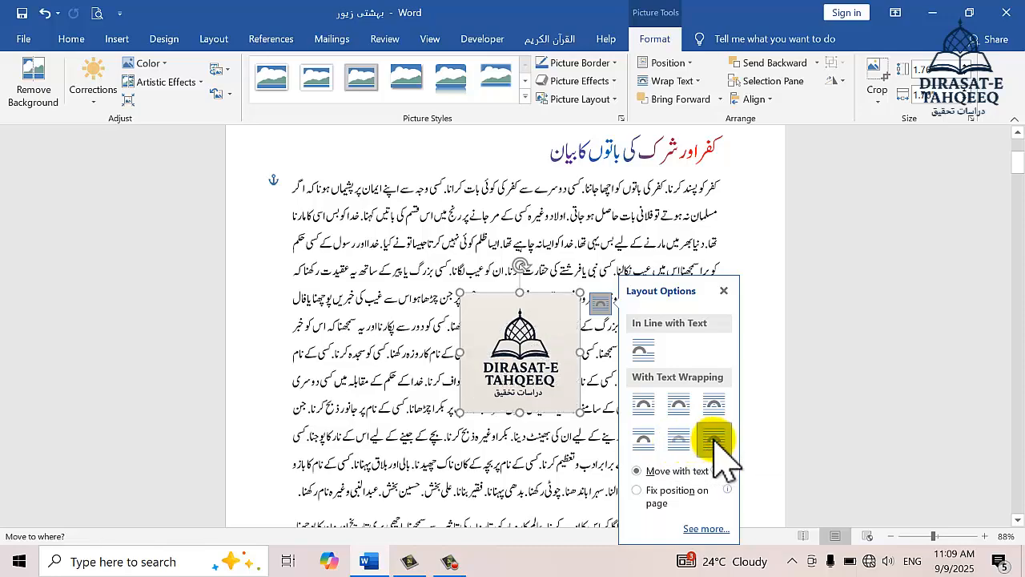
pyautogui.click(724, 293)
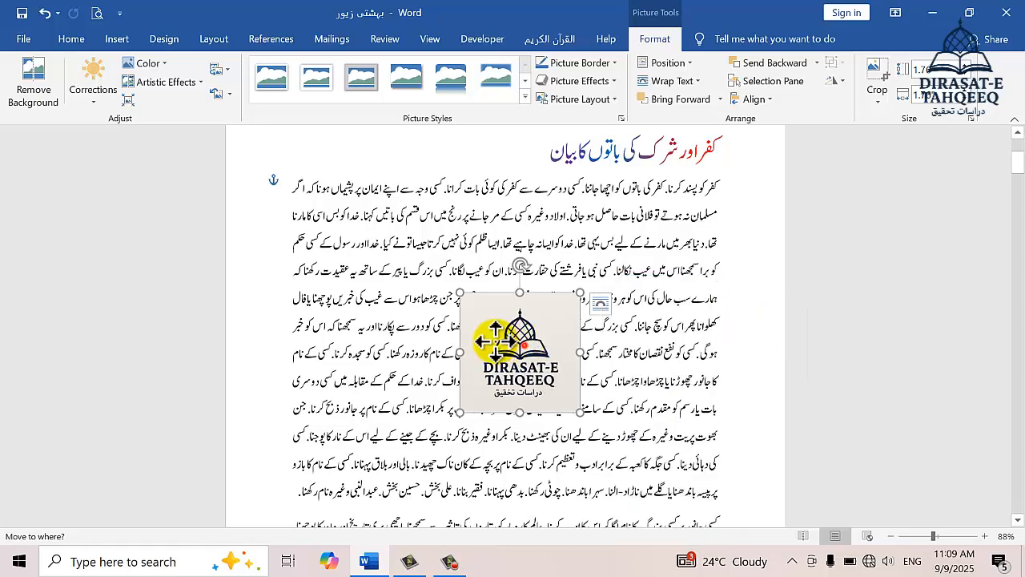
pyautogui.moveTo(478, 320); pyautogui.dragTo(533, 247)
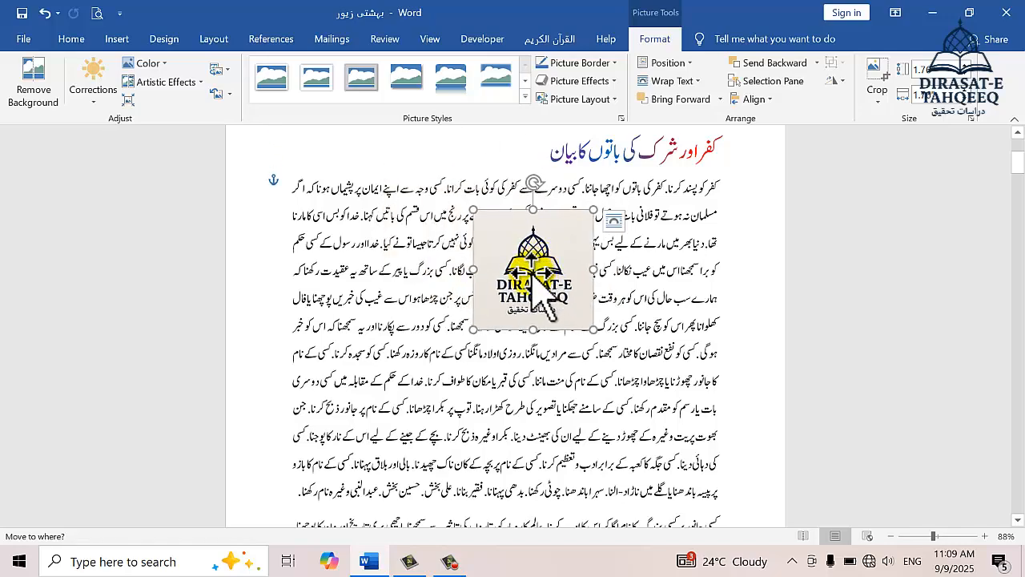
# - Enlarge the logo to about 3.6 inches square and remove its background, keeping the automatic selection
pyautogui.moveTo(473, 329); pyautogui.dragTo(346, 425)
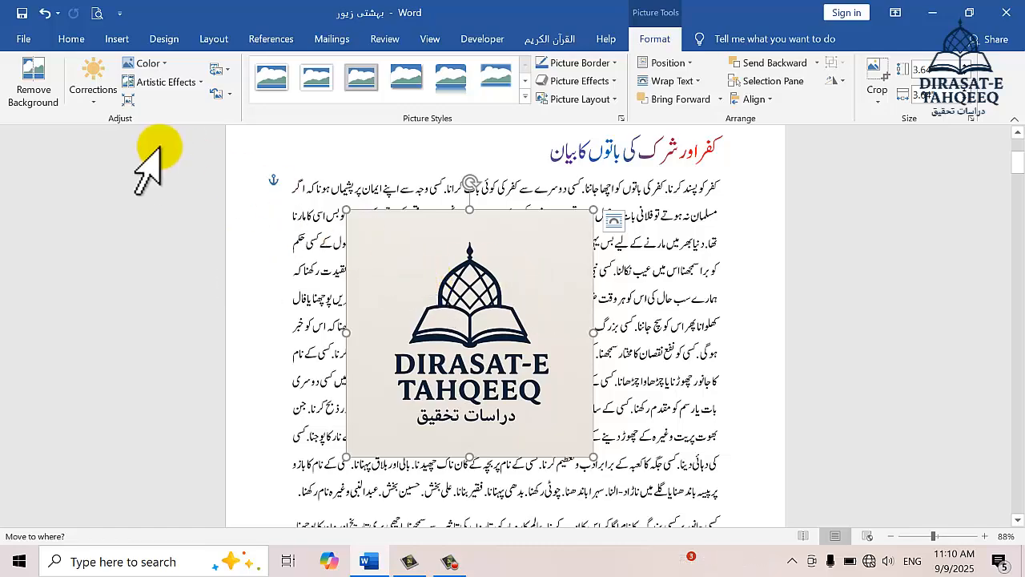
pyautogui.click(33, 84)
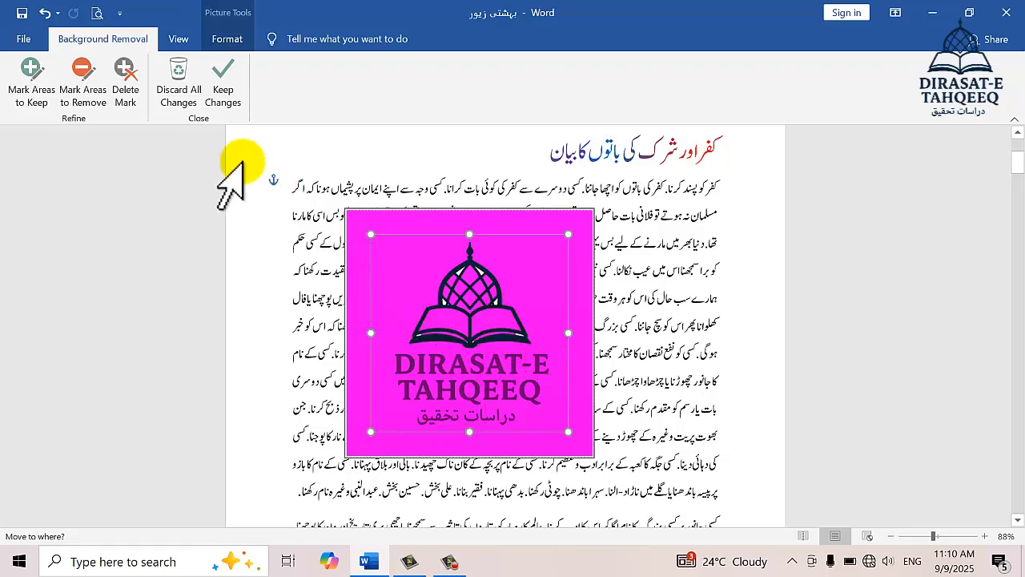
pyautogui.click(223, 103)
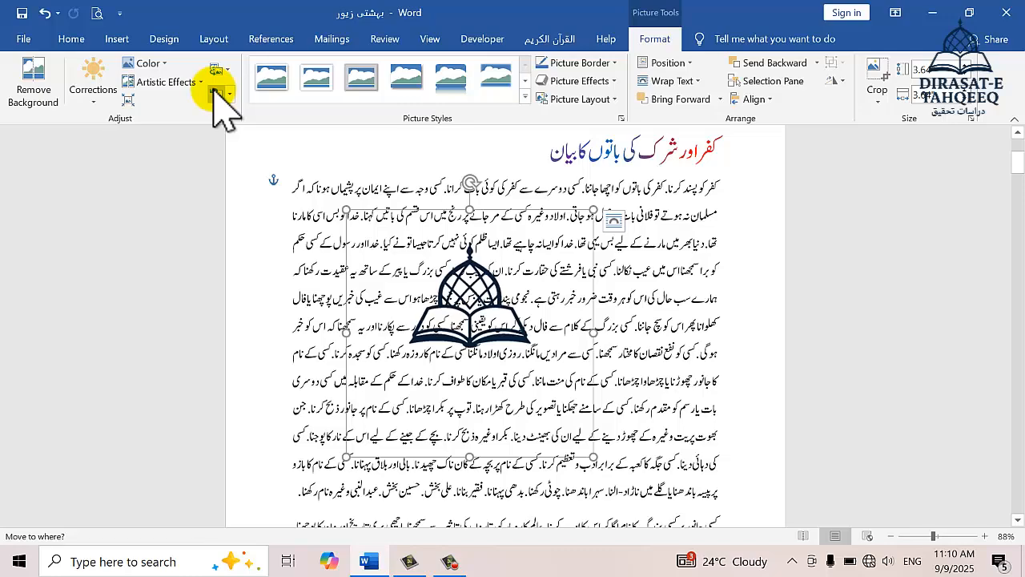
# - Reset the logo picture to its original background and start Remove Background on it again
pyautogui.click(214, 92)
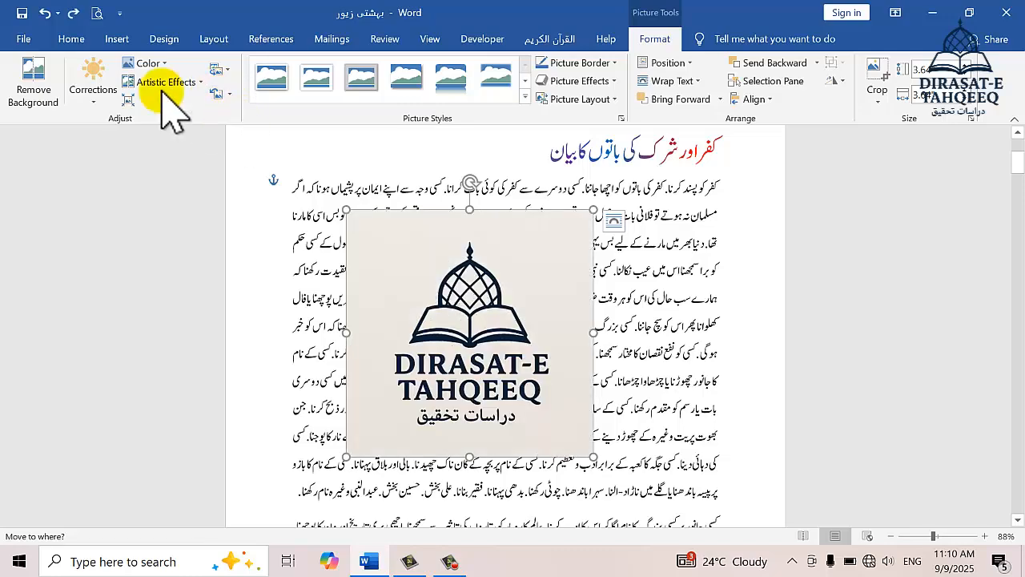
pyautogui.click(36, 79)
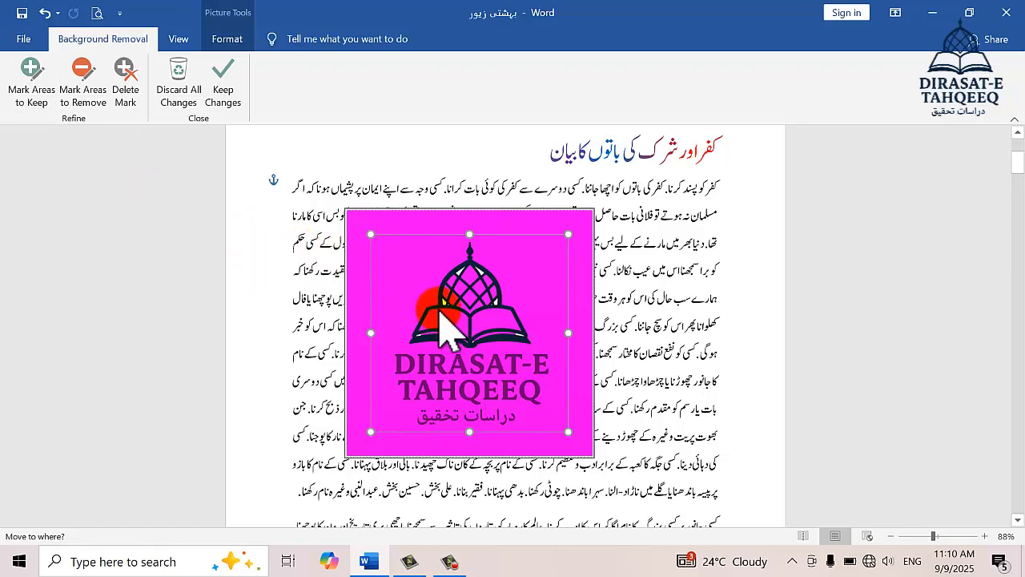
# - Mark every letter and the hyphen of the logo's "DIRASAT-E" line as areas to keep
pyautogui.click(28, 79)
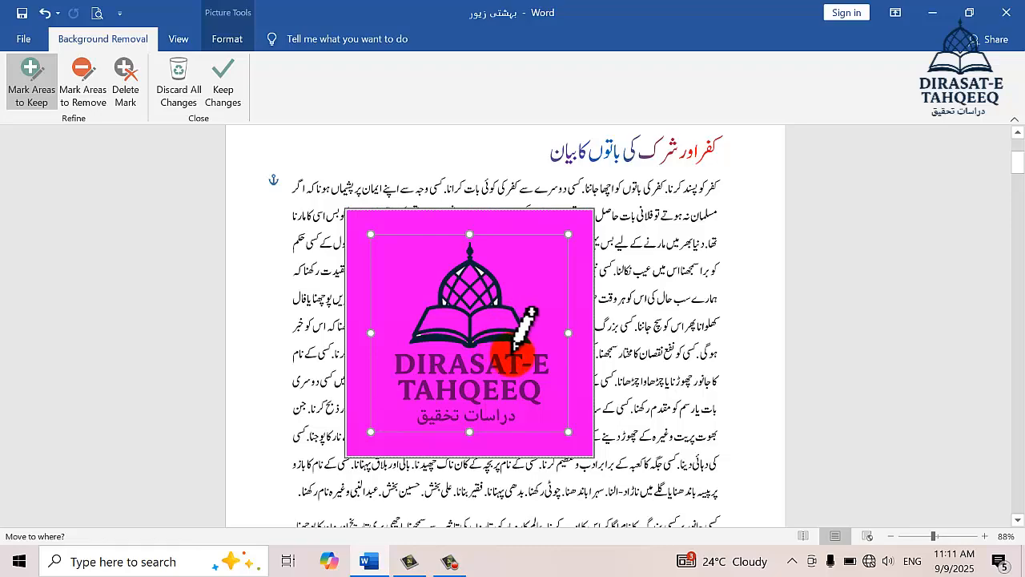
pyautogui.click(949, 536)
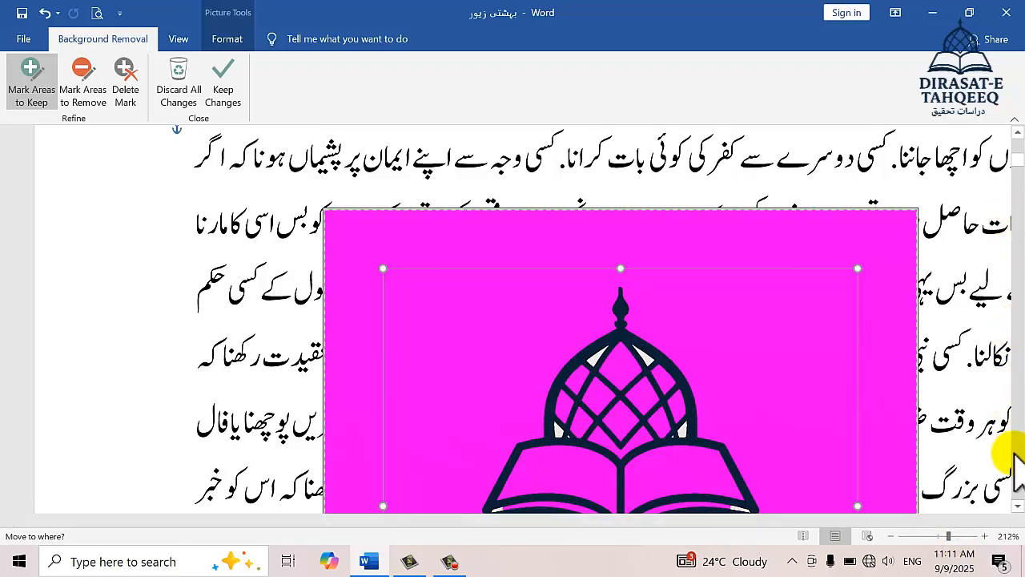
pyautogui.click(1017, 507)
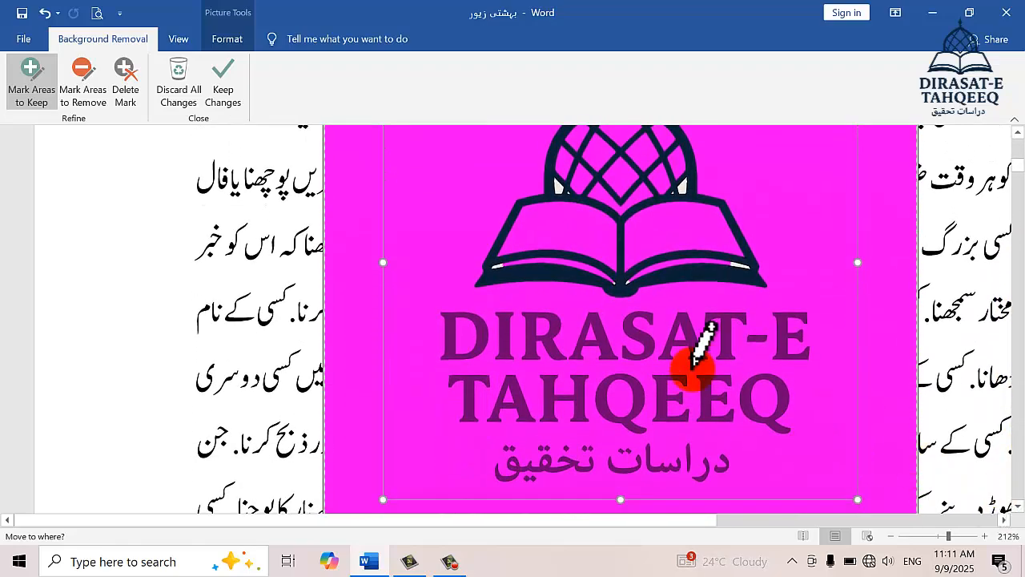
pyautogui.click(476, 324)
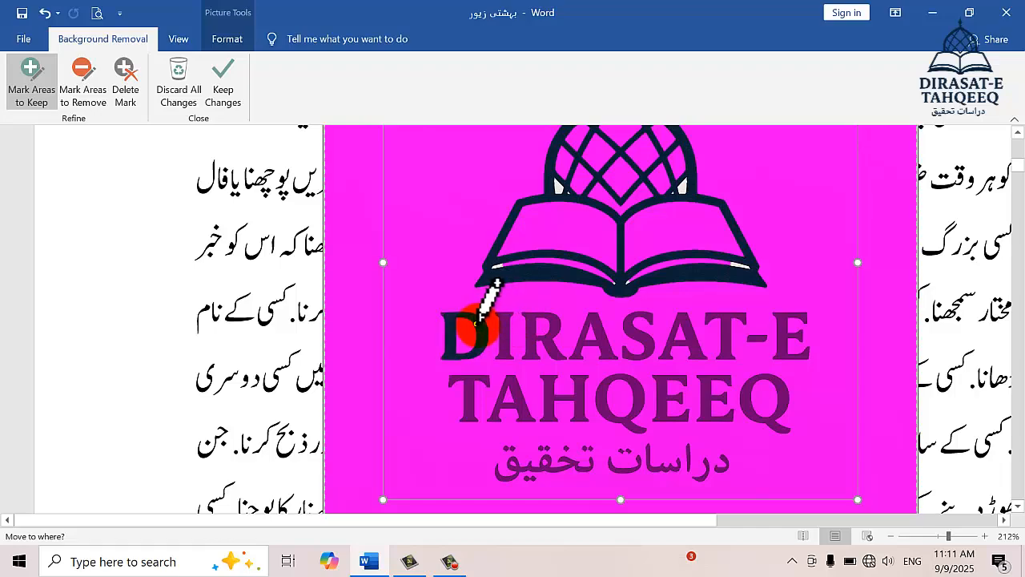
pyautogui.click(503, 334)
pyautogui.click(532, 340)
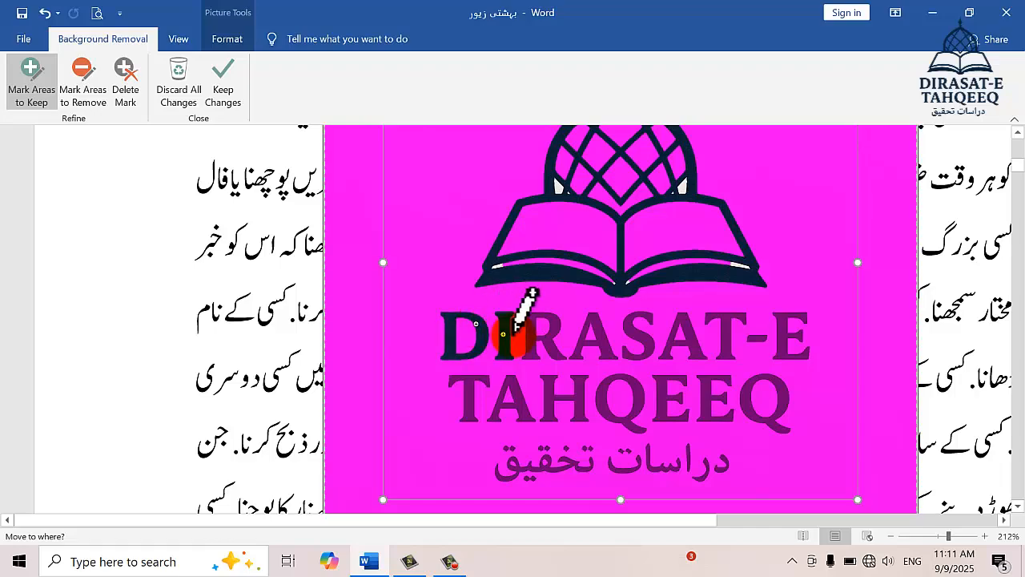
pyautogui.click(600, 329)
pyautogui.click(629, 330)
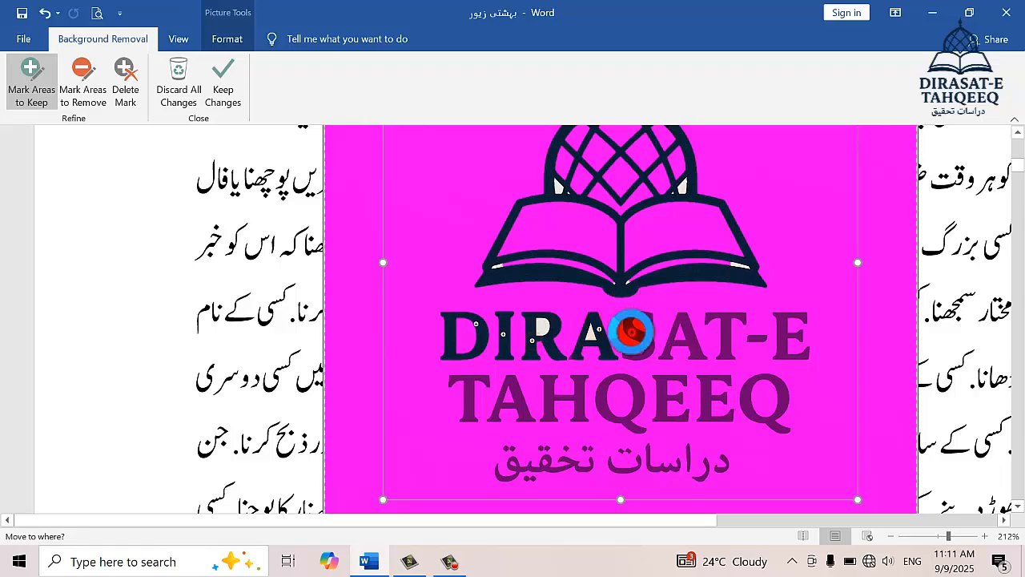
pyautogui.click(673, 342)
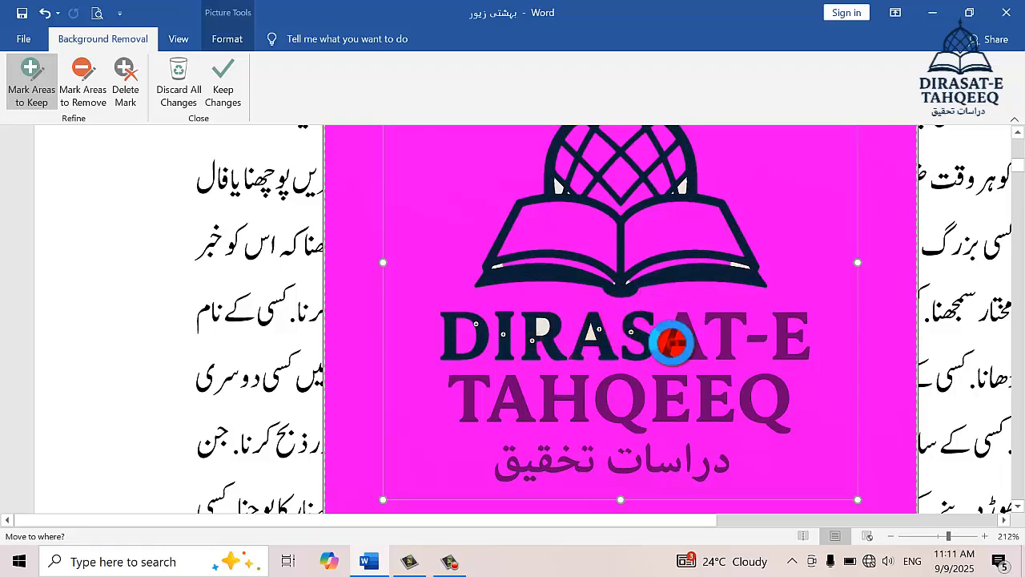
pyautogui.click(727, 337)
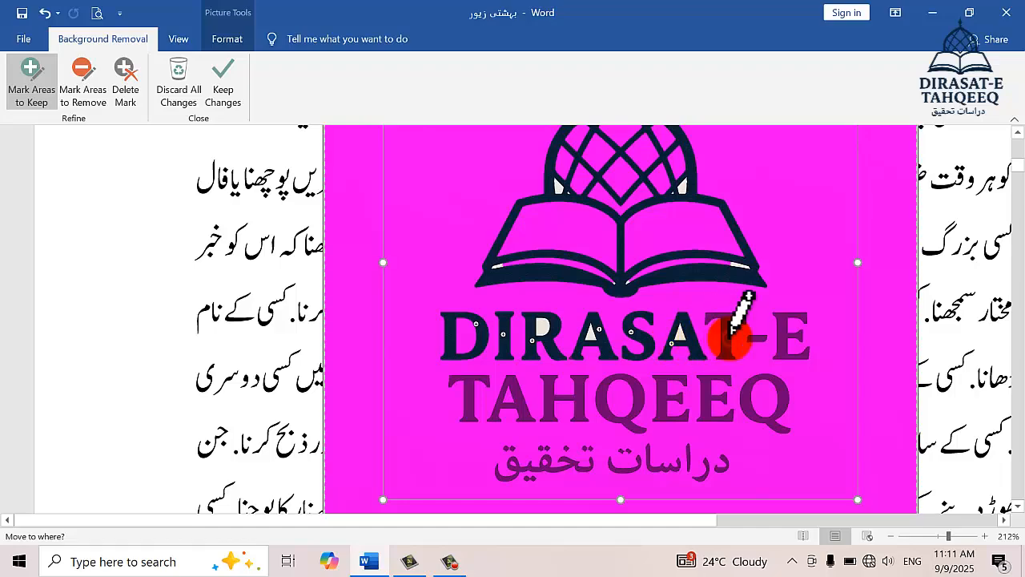
pyautogui.click(763, 335)
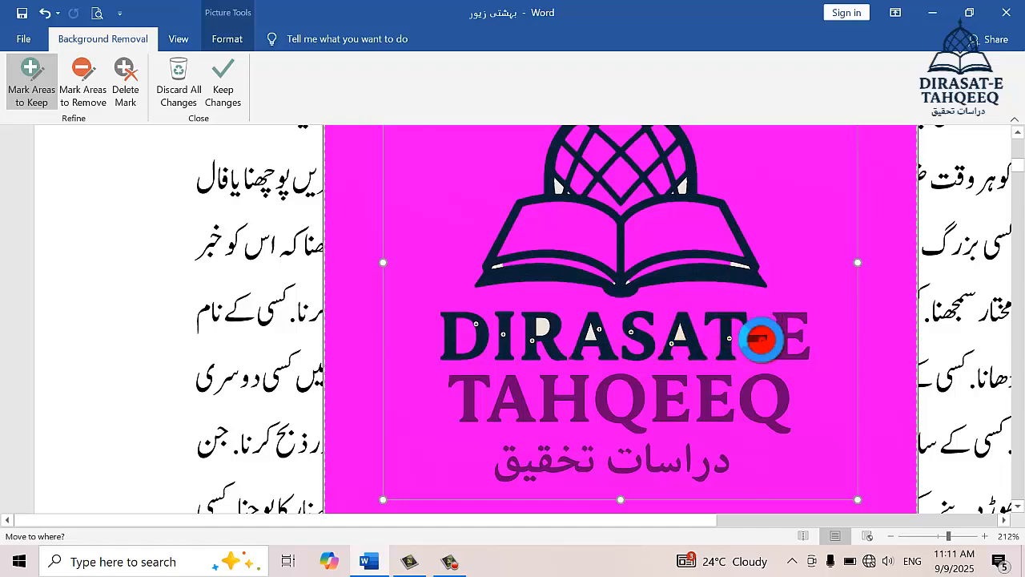
pyautogui.click(792, 334)
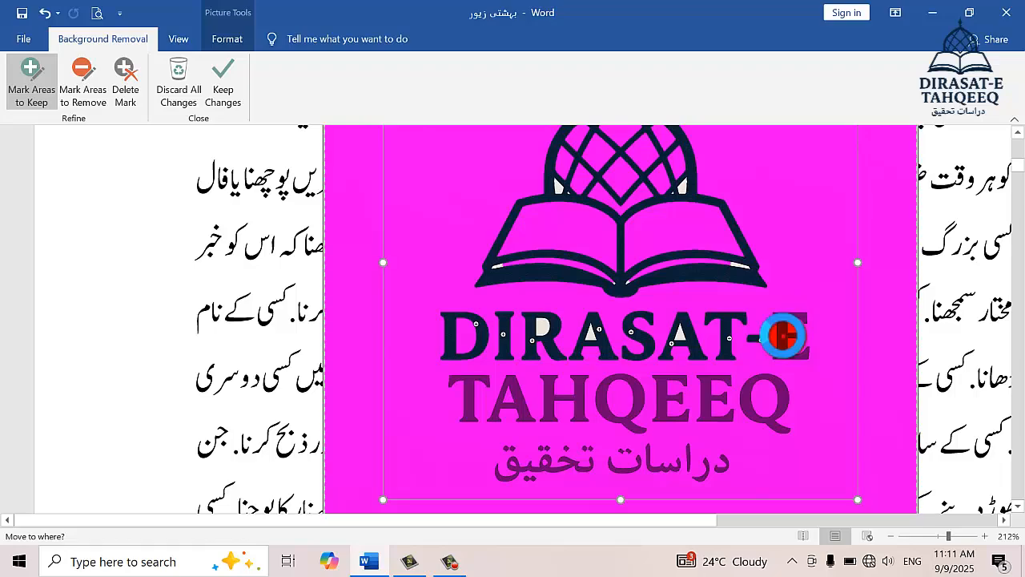
# - Mark each letter of the logo's "TAHQEEQ" line as an area to keep
pyautogui.click(451, 366)
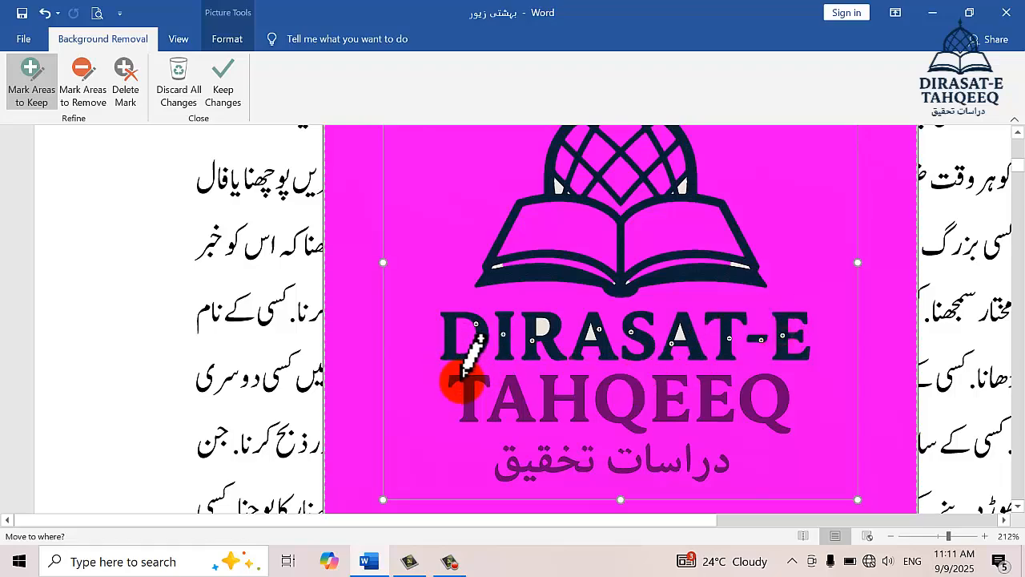
pyautogui.click(466, 378)
pyautogui.click(515, 387)
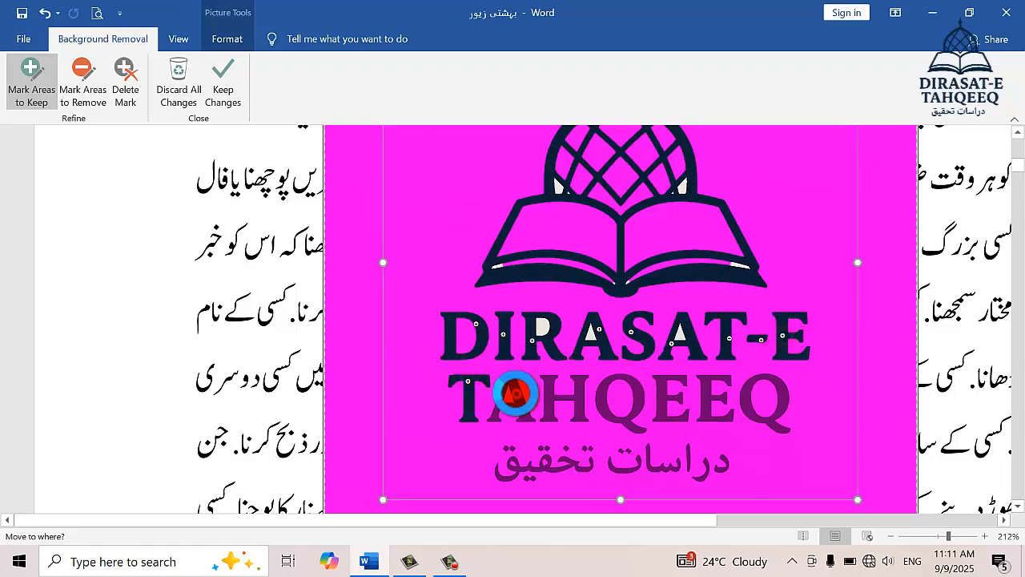
pyautogui.click(551, 399)
pyautogui.click(603, 396)
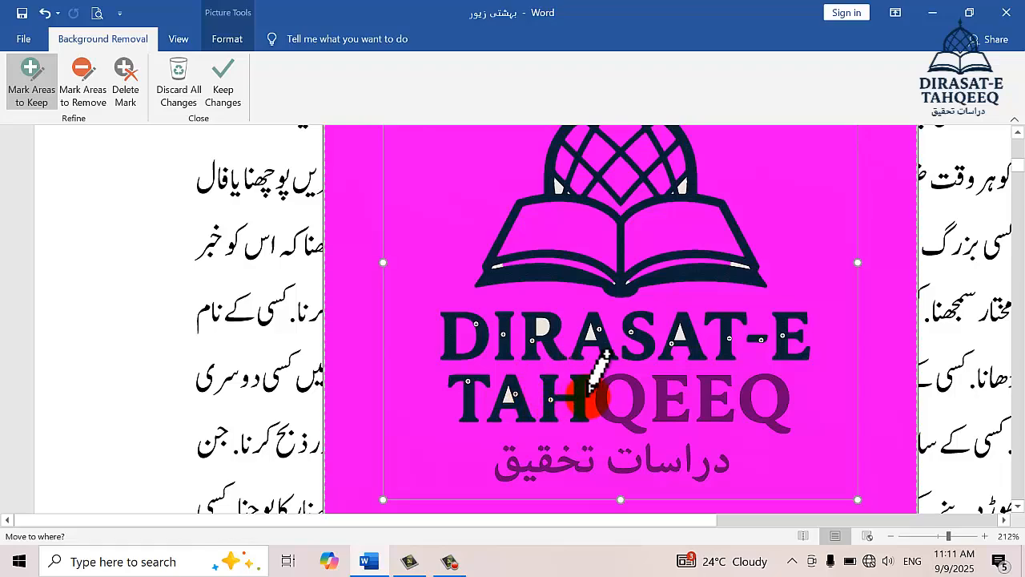
pyautogui.click(672, 394)
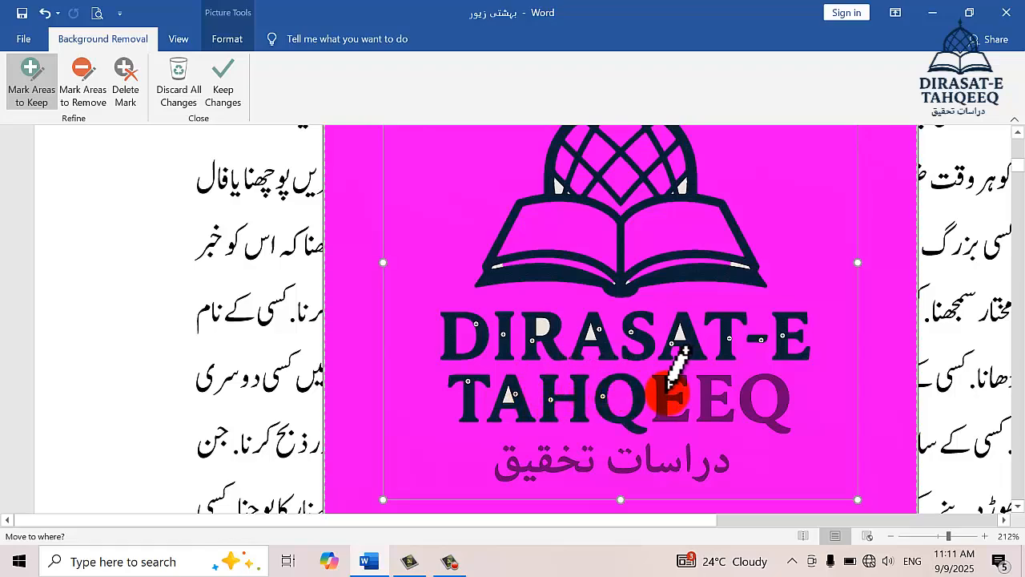
pyautogui.click(699, 392)
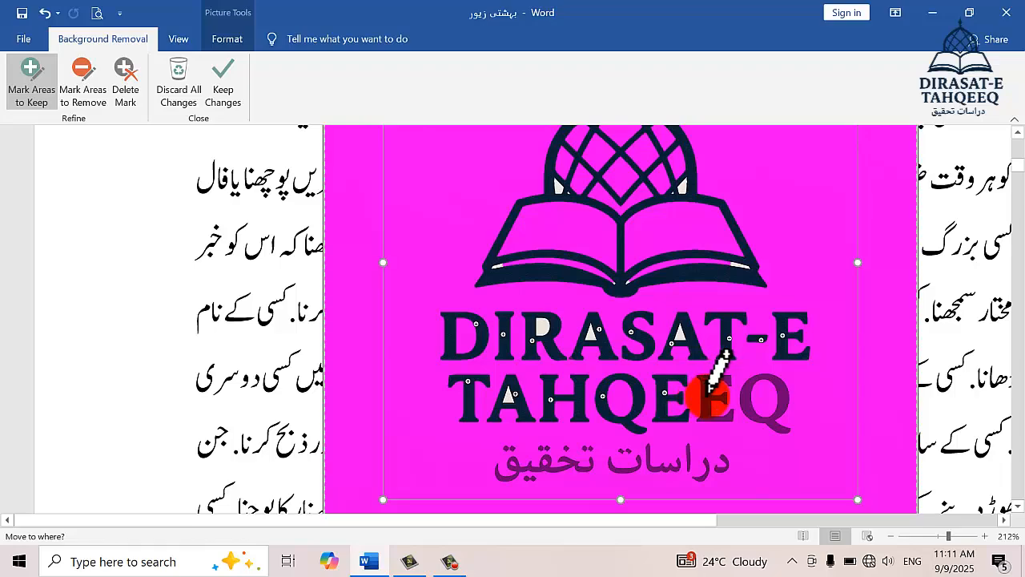
pyautogui.click(749, 398)
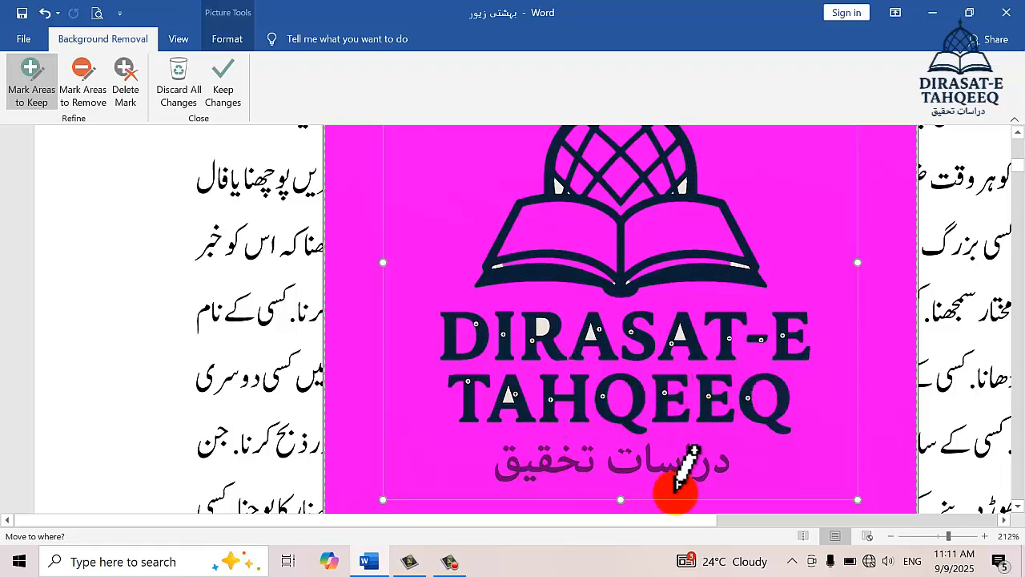
# - Mark the letters and dots of the Urdu line below "TAHQEEQ" as areas to keep
pyautogui.click(721, 472)
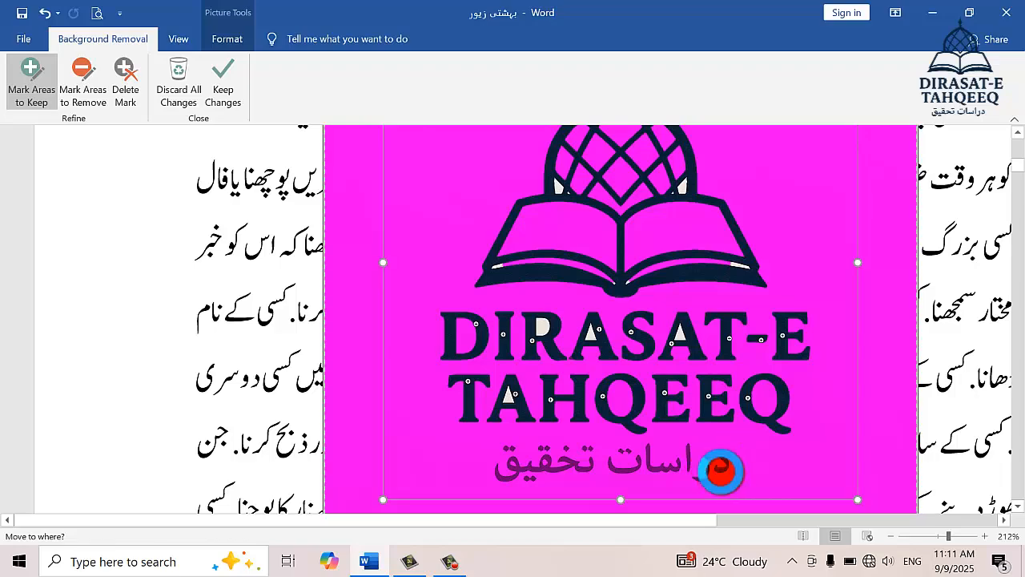
pyautogui.click(705, 476)
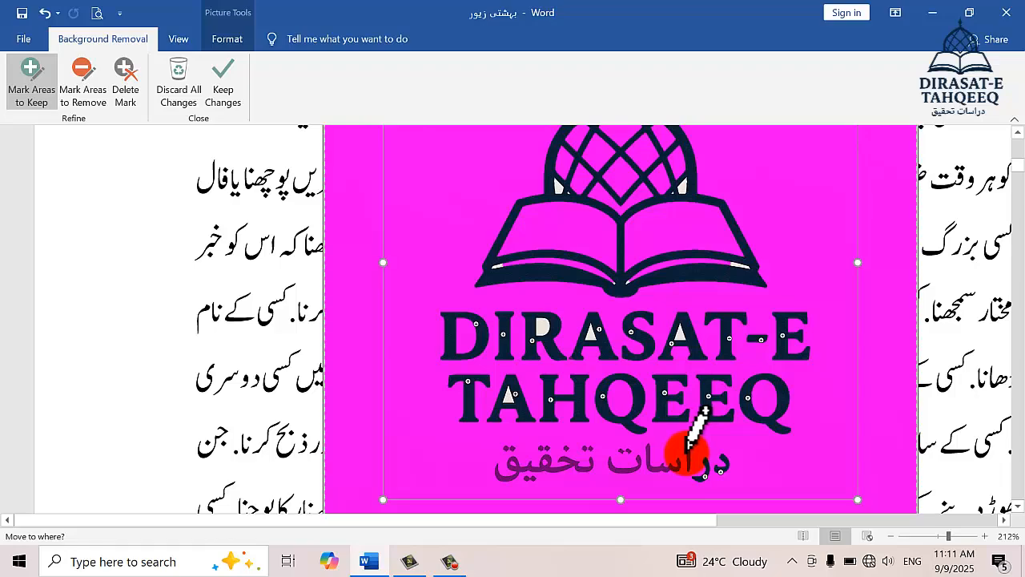
pyautogui.moveTo(689, 447); pyautogui.dragTo(670, 465)
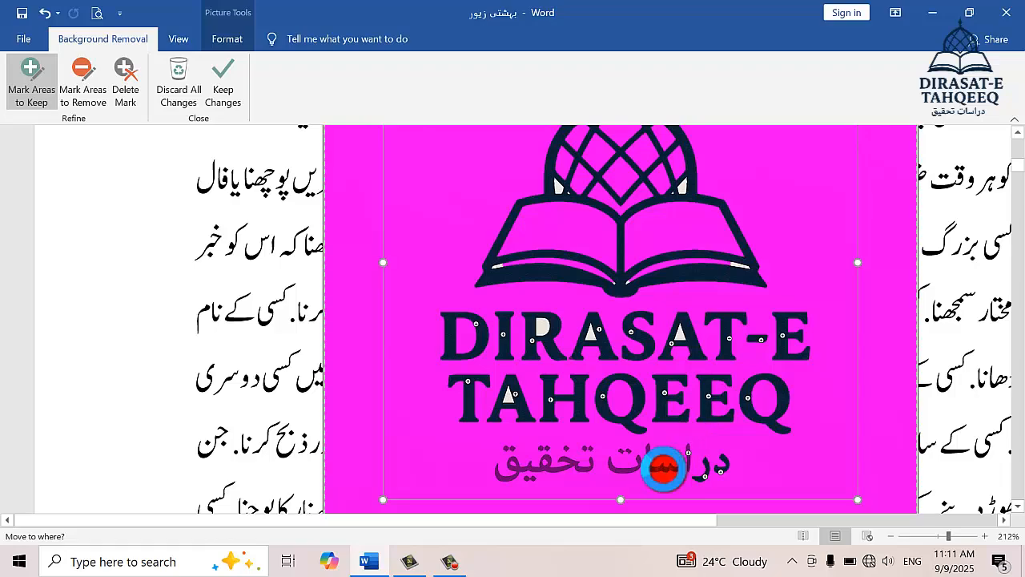
pyautogui.moveTo(664, 468)
pyautogui.mouseDown()
pyautogui.moveTo(648, 471)
pyautogui.moveTo(688, 465)
pyautogui.mouseUp()
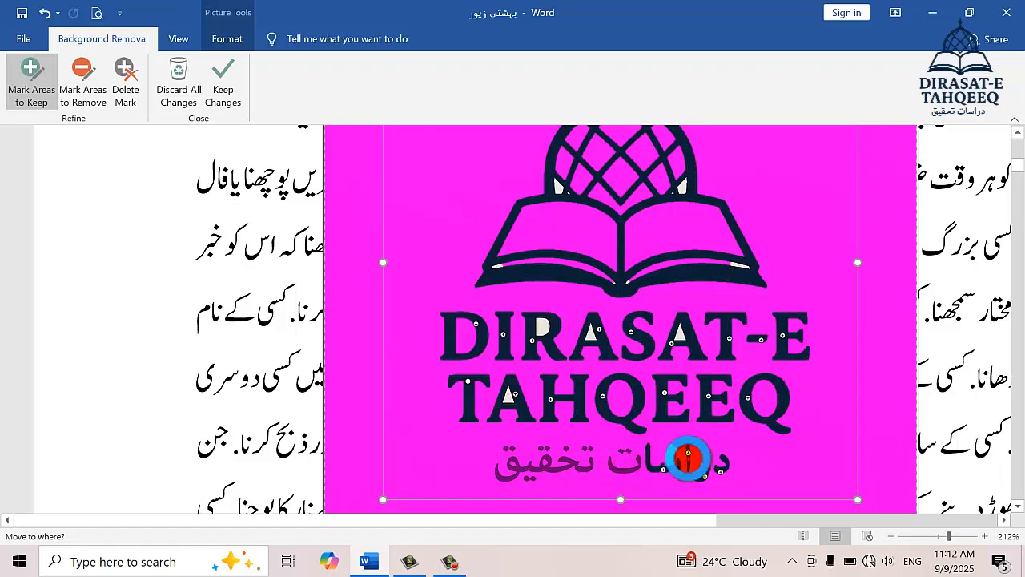
pyautogui.moveTo(691, 454)
pyautogui.mouseDown()
pyautogui.moveTo(684, 471)
pyautogui.moveTo(611, 464)
pyautogui.mouseUp()
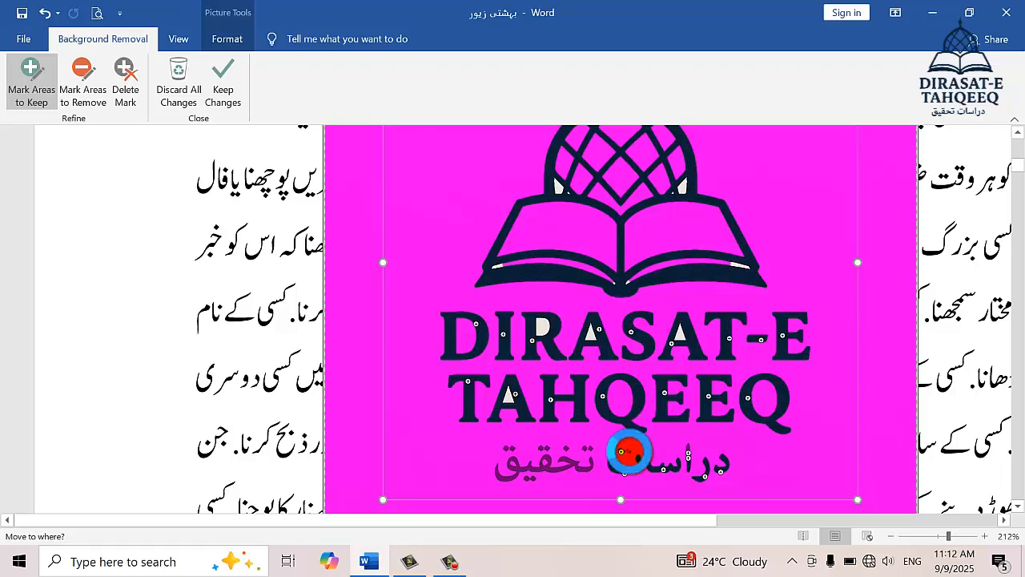
pyautogui.moveTo(630, 447); pyautogui.dragTo(597, 443)
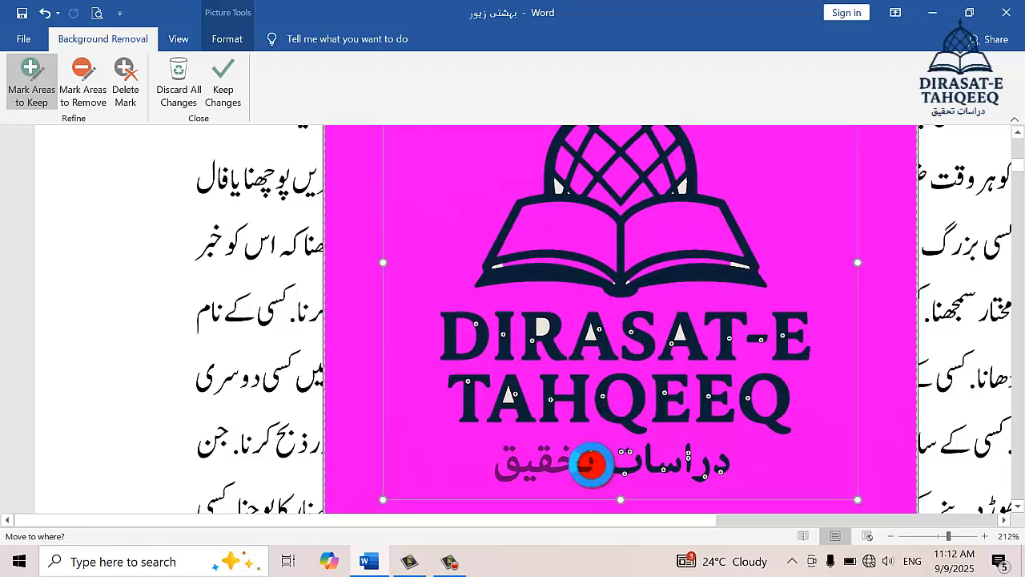
pyautogui.moveTo(591, 465)
pyautogui.mouseDown()
pyautogui.moveTo(567, 443)
pyautogui.moveTo(547, 448)
pyautogui.mouseUp()
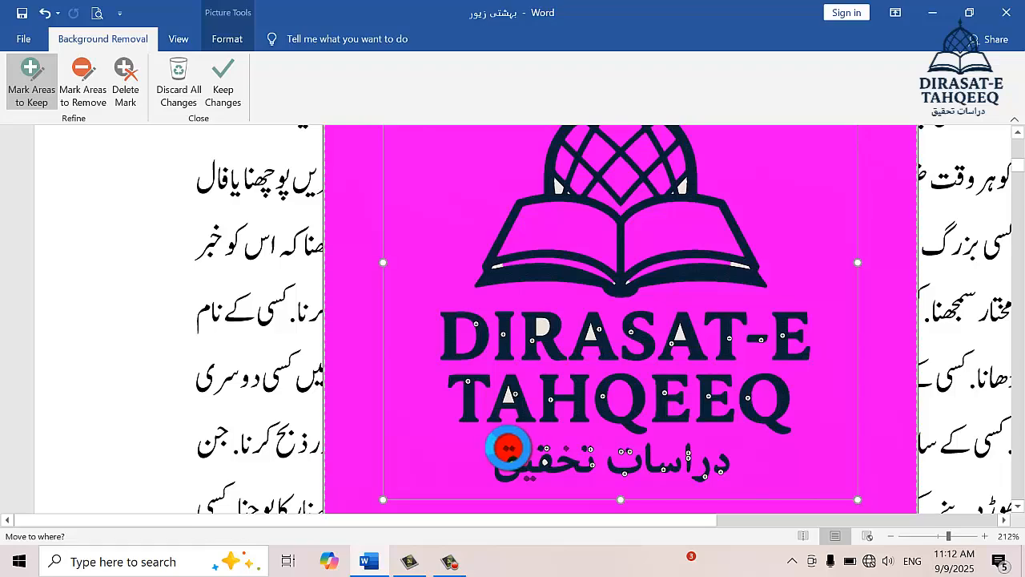
pyautogui.moveTo(510, 447)
pyautogui.mouseDown()
pyautogui.moveTo(593, 439)
pyautogui.moveTo(603, 452)
pyautogui.moveTo(563, 360)
pyautogui.moveTo(588, 310)
pyautogui.moveTo(530, 315)
pyautogui.mouseUp()
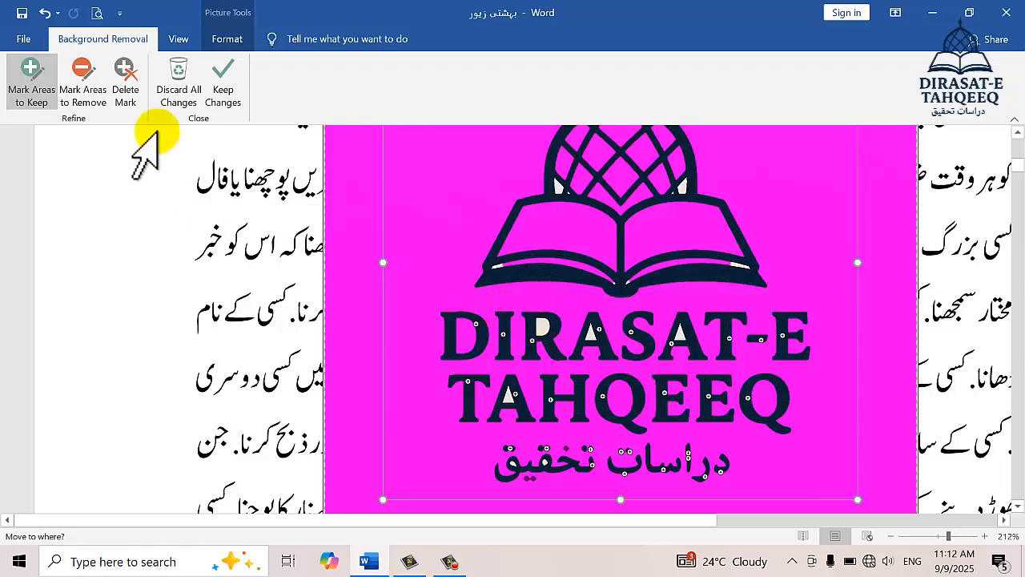
# - Mark the leftover background patches in the dome, the book edges and inside the letters R and A as areas to remove
pyautogui.click(82, 73)
pyautogui.moveTo(396, 206)
pyautogui.mouseDown()
pyautogui.moveTo(453, 245)
pyautogui.moveTo(558, 189)
pyautogui.moveTo(678, 185)
pyautogui.moveTo(545, 304)
pyautogui.moveTo(498, 278)
pyautogui.moveTo(743, 265)
pyautogui.mouseUp()
pyautogui.click(645, 268)
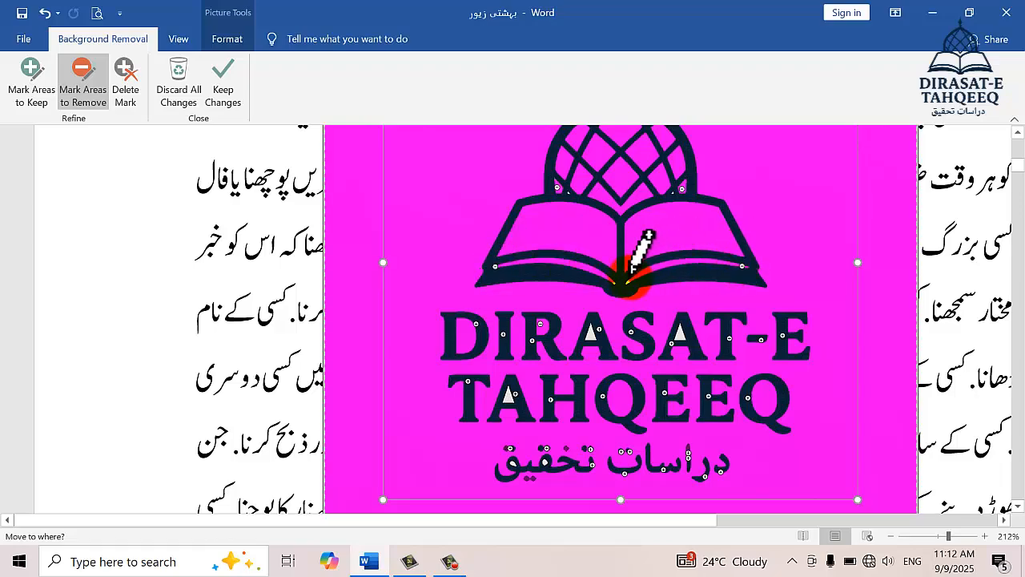
pyautogui.moveTo(630, 296)
pyautogui.mouseDown()
pyautogui.moveTo(612, 338)
pyautogui.moveTo(590, 336)
pyautogui.mouseUp()
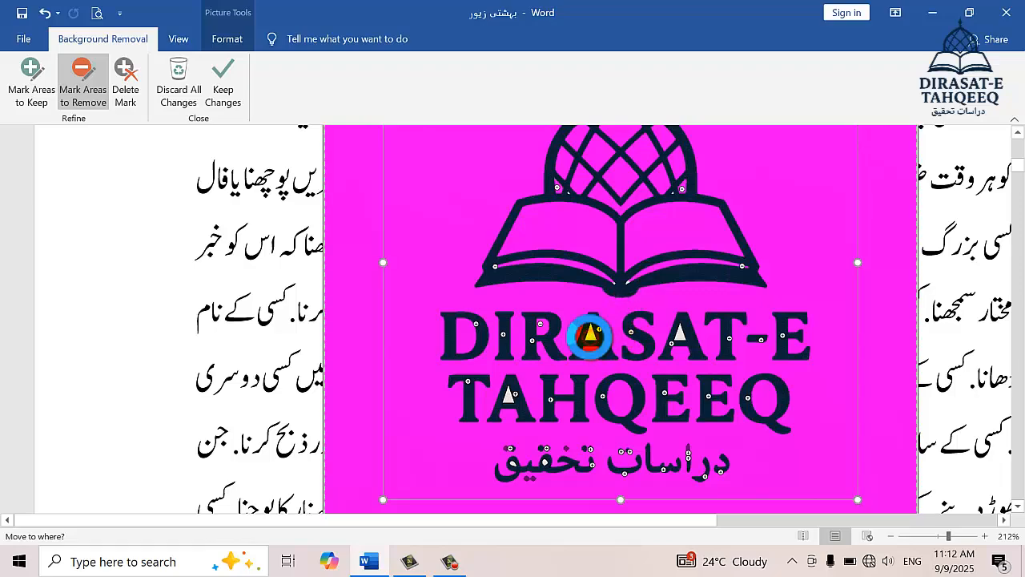
pyautogui.moveTo(677, 341)
pyautogui.mouseDown()
pyautogui.moveTo(686, 339)
pyautogui.moveTo(679, 336)
pyautogui.mouseUp()
pyautogui.click(532, 390)
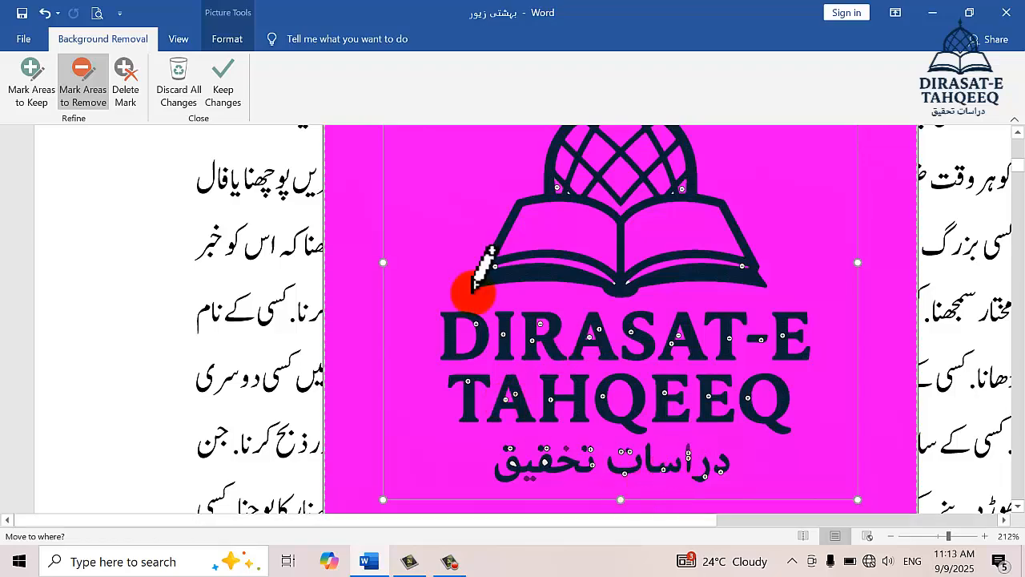
# - Mark the remaining dots of the logo's Urdu line as areas to keep
pyautogui.click(36, 76)
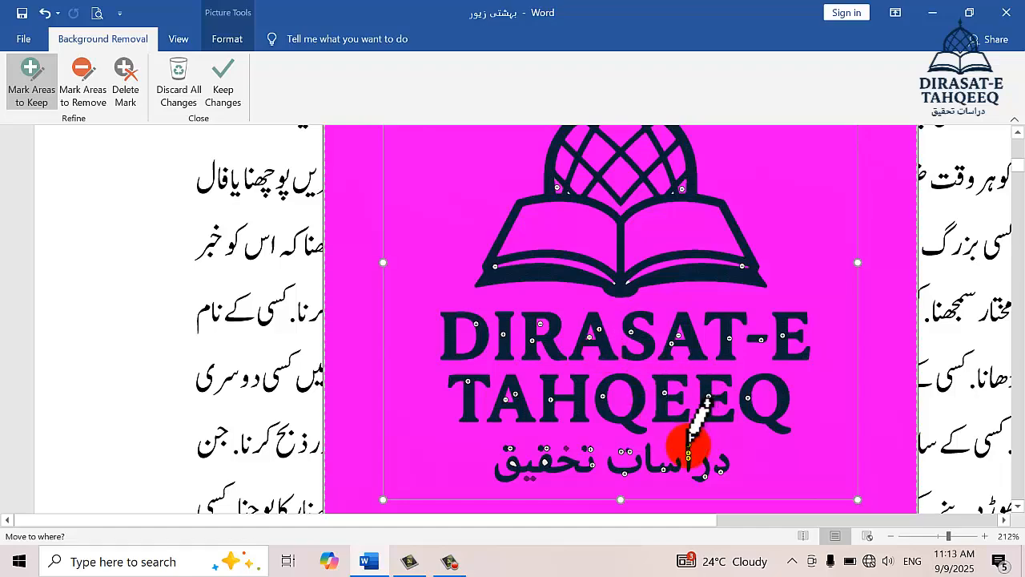
pyautogui.moveTo(689, 442)
pyautogui.mouseDown()
pyautogui.moveTo(723, 469)
pyautogui.moveTo(548, 461)
pyautogui.mouseUp()
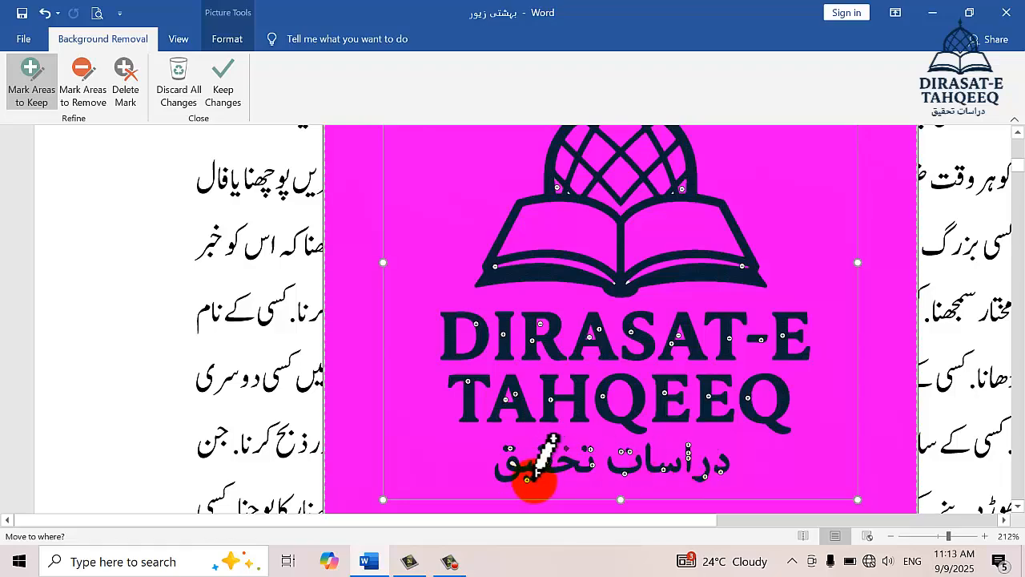
pyautogui.moveTo(532, 479)
pyautogui.mouseDown()
pyautogui.moveTo(543, 465)
pyautogui.moveTo(531, 373)
pyautogui.moveTo(481, 269)
pyautogui.mouseUp()
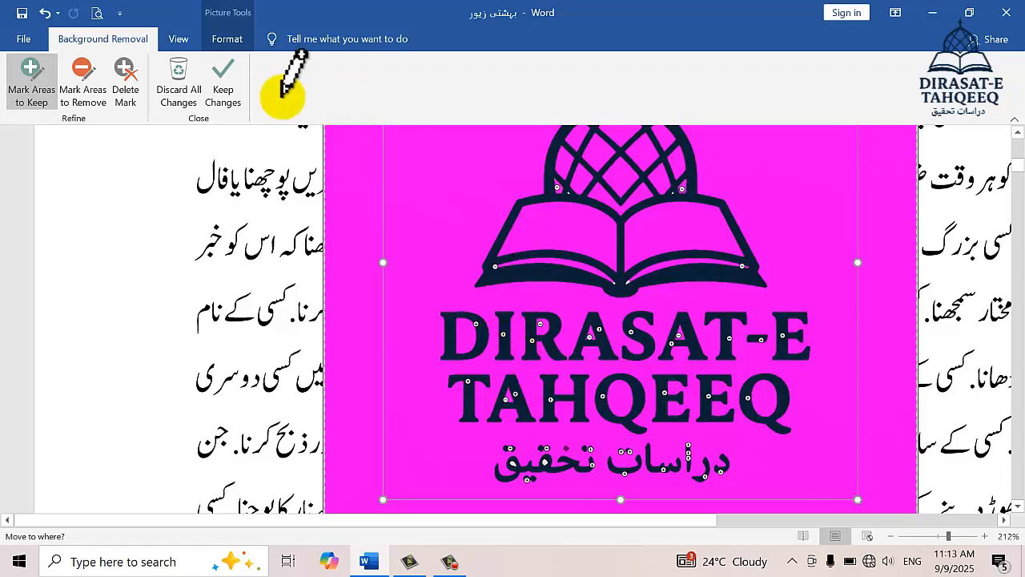
# - Keep the background removal changes so they are applied to the logo in the document
pyautogui.click(224, 88)
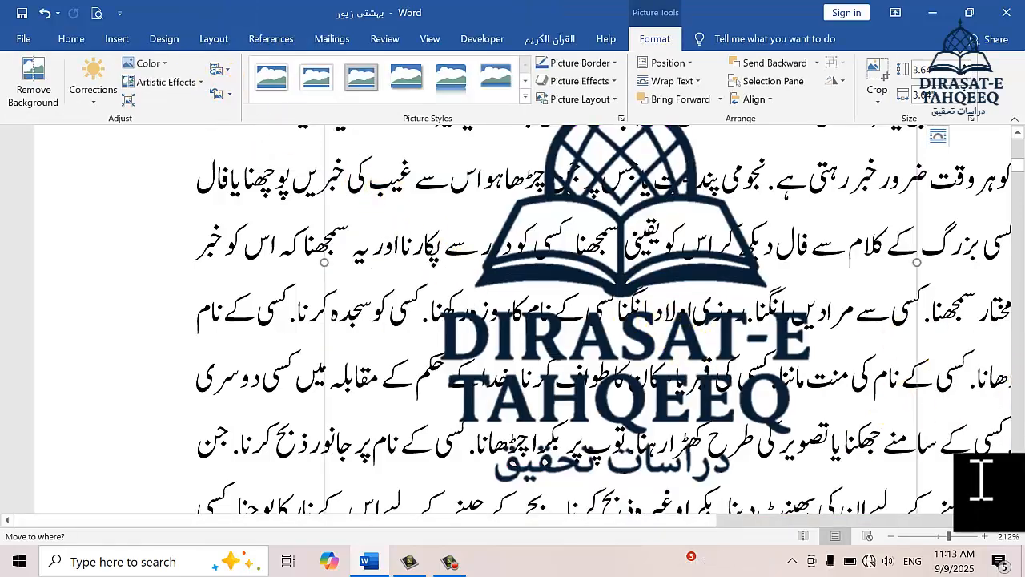
pyautogui.scroll(-1, 1001, 528)
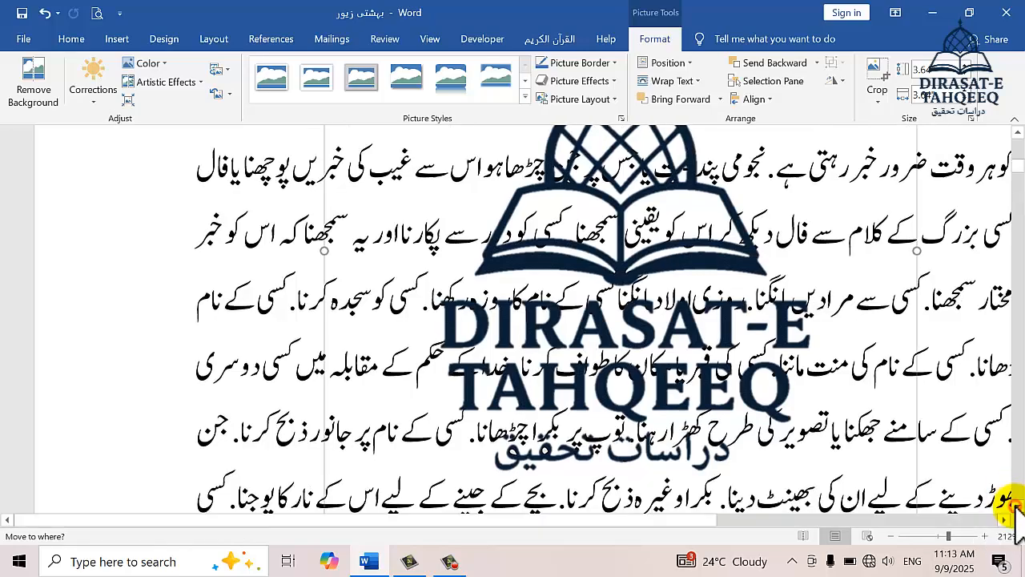
pyautogui.click(936, 535)
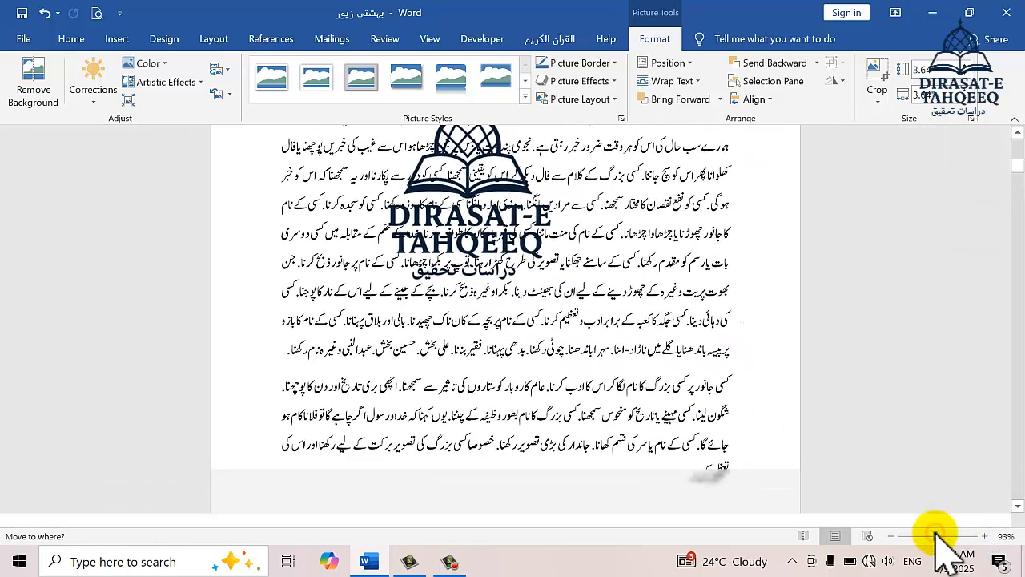
# - Shrink the logo picture to about 1.3 inches square and place it beside the author line under the document title
pyautogui.click(924, 535)
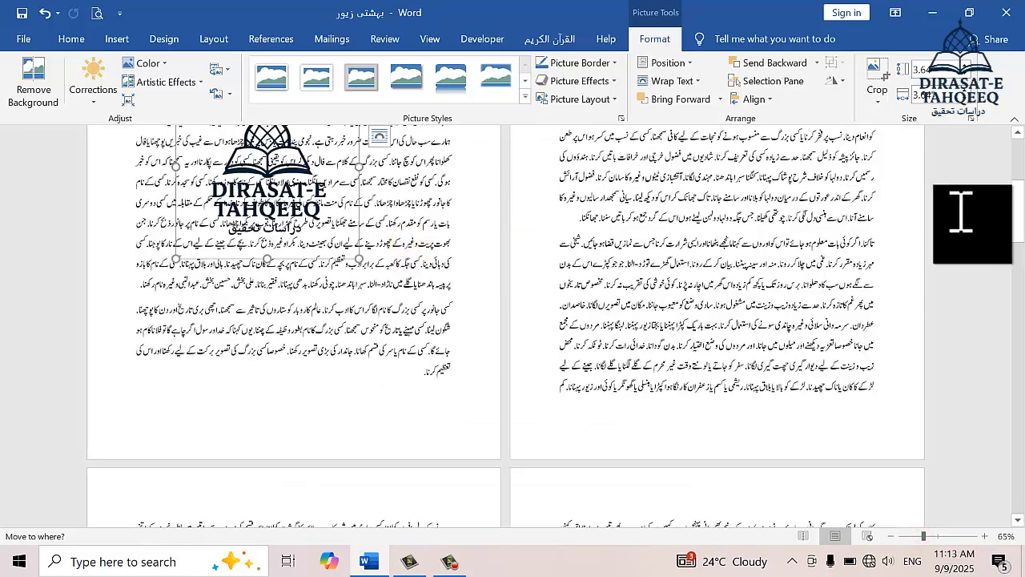
pyautogui.click(1017, 215)
pyautogui.moveTo(1017, 214); pyautogui.dragTo(1019, 191)
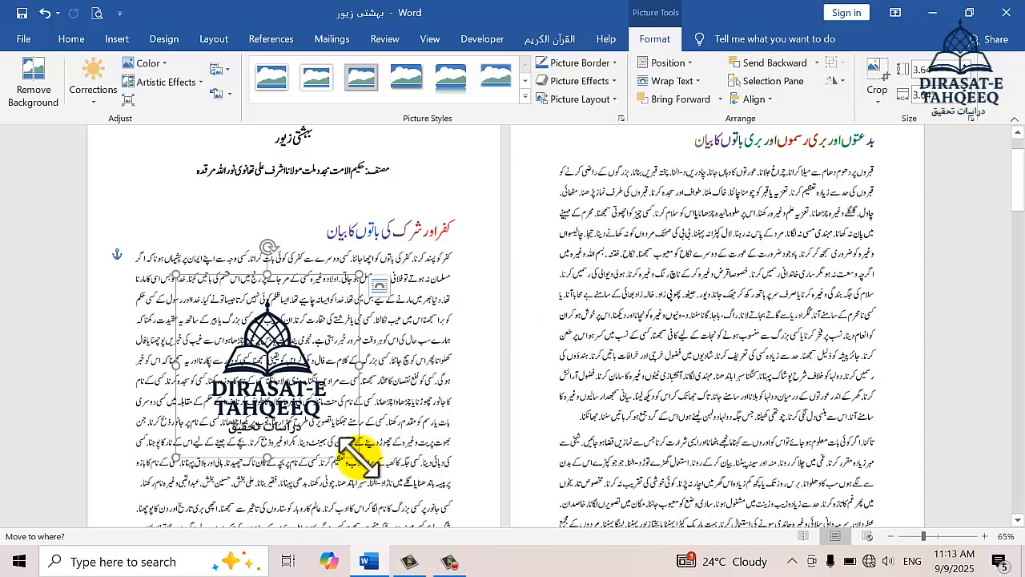
pyautogui.moveTo(355, 457); pyautogui.dragTo(279, 374)
pyautogui.moveTo(244, 296); pyautogui.dragTo(442, 160)
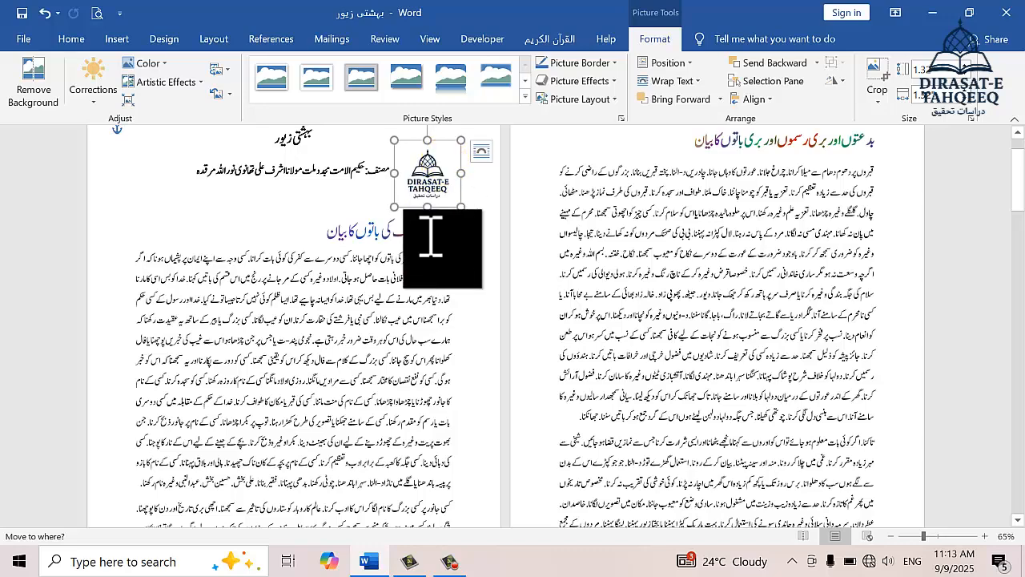
pyautogui.click(429, 256)
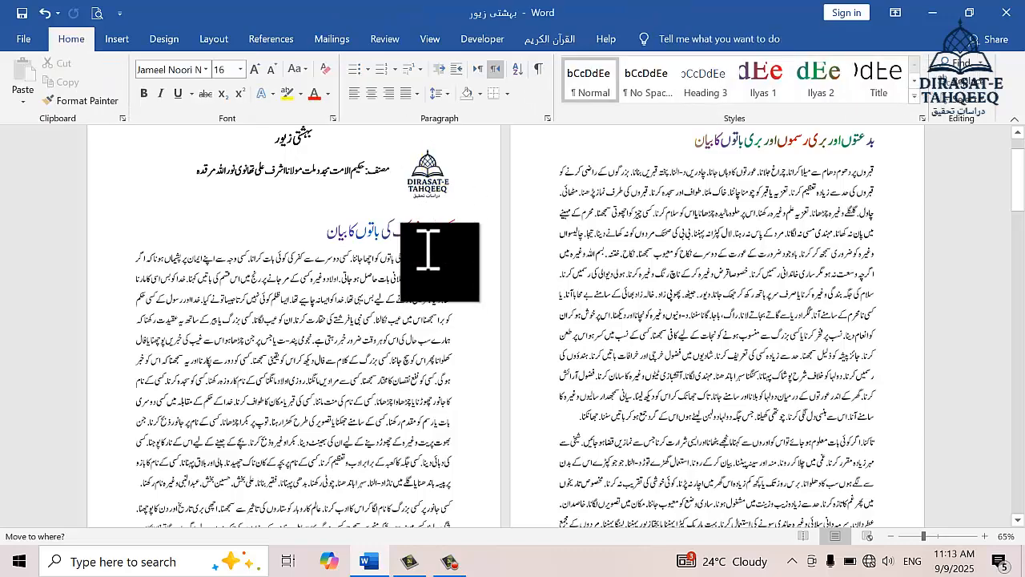
pyautogui.click(424, 172)
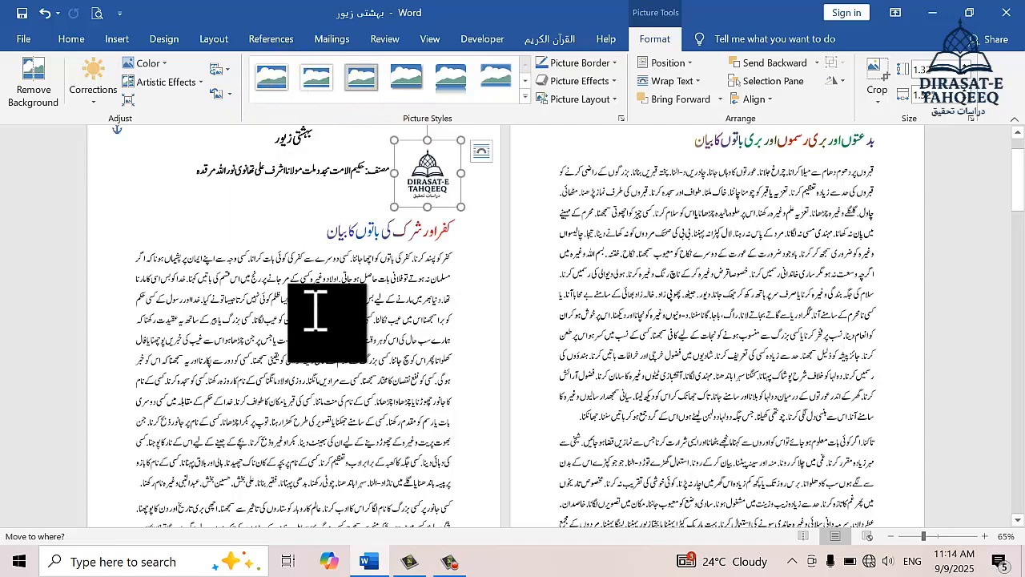
# - Insert the round keychain picture file-GzoJ9feSmr26Tdz59FVhC3 from the Ifta data folder into the first body paragraph
pyautogui.click(271, 285)
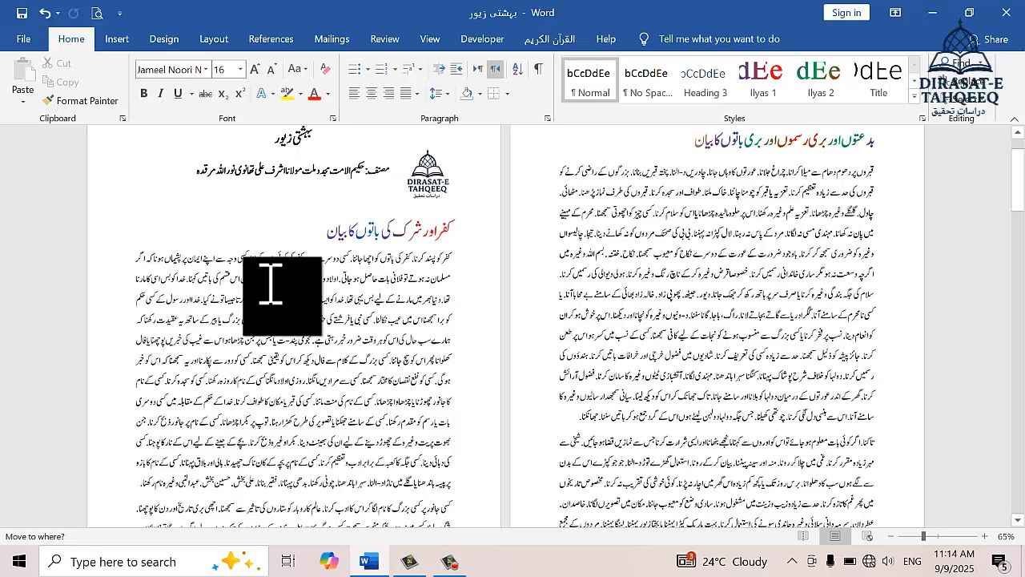
pyautogui.click(121, 39)
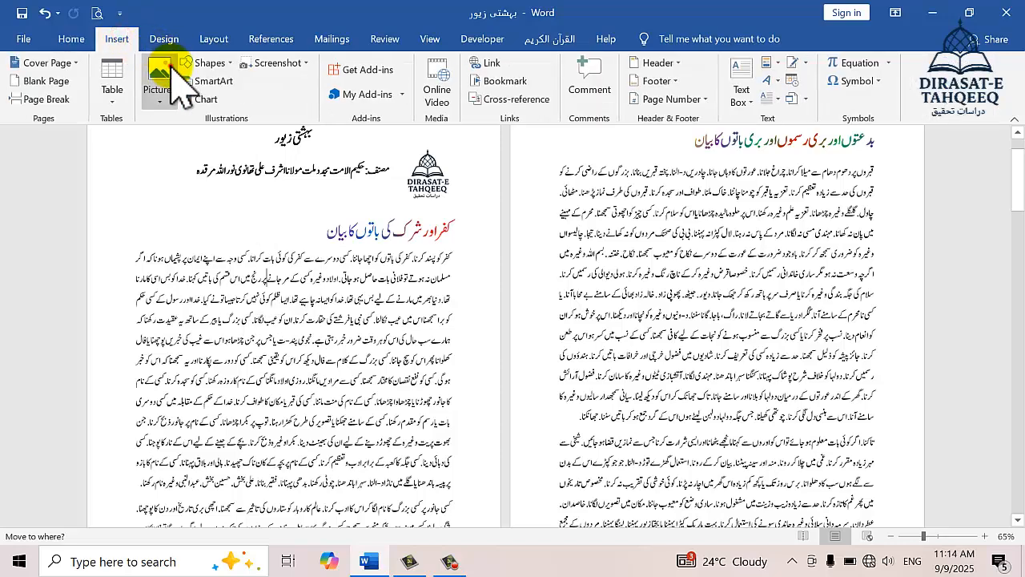
pyautogui.click(167, 85)
pyautogui.click(183, 142)
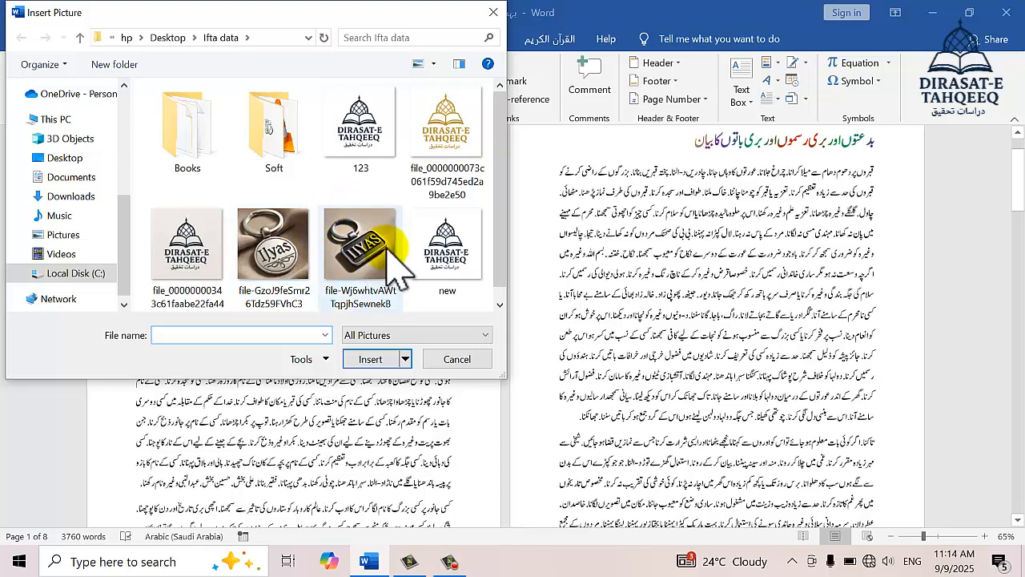
pyautogui.click(284, 260)
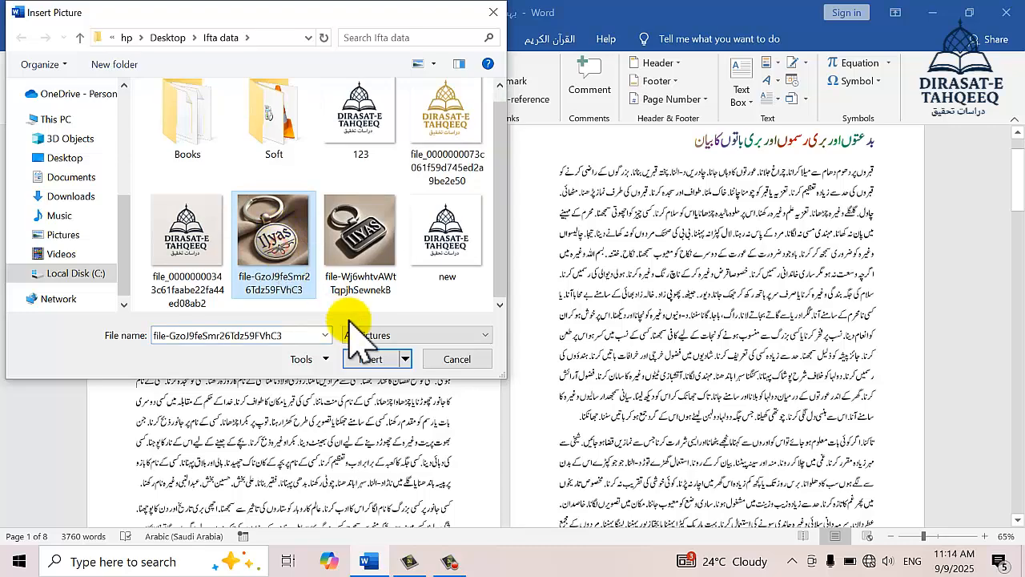
pyautogui.click(373, 361)
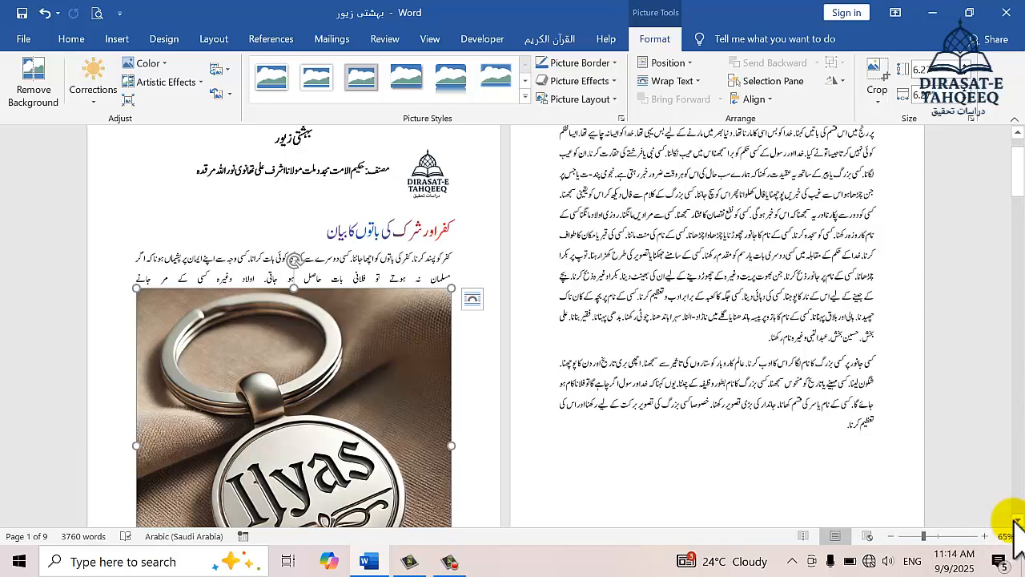
pyautogui.scroll(-3, 1015, 522)
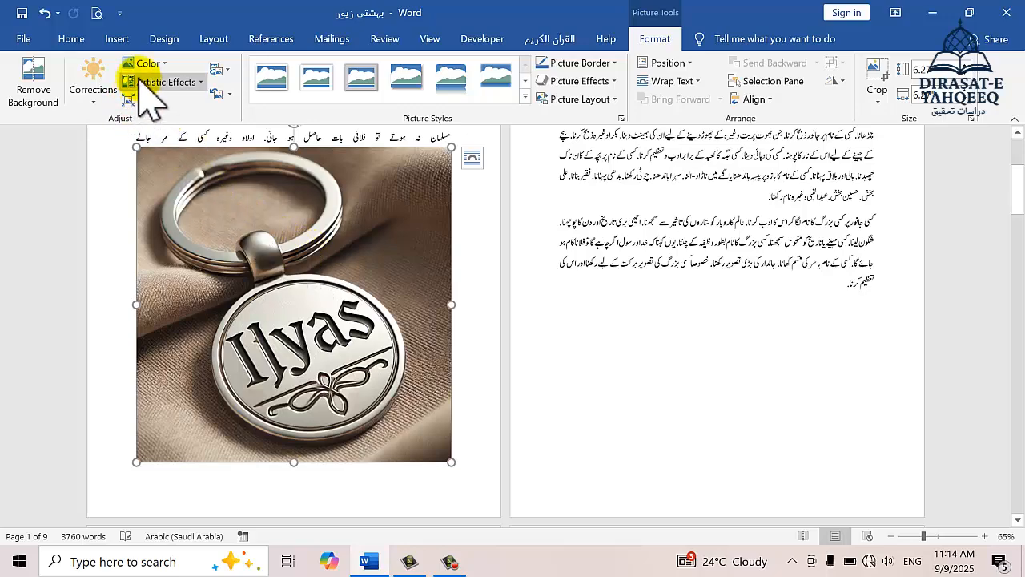
pyautogui.click(95, 99)
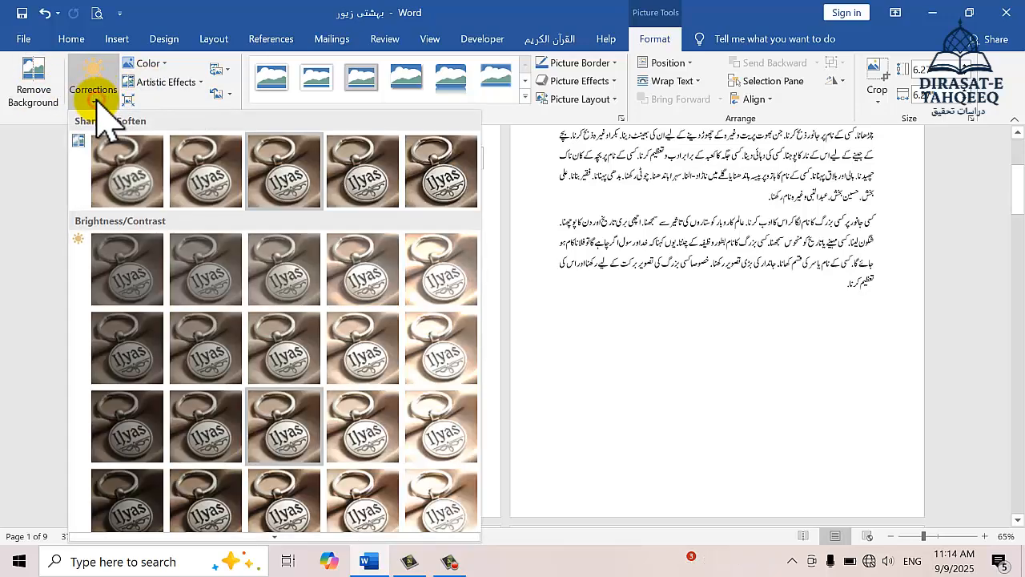
pyautogui.click(36, 165)
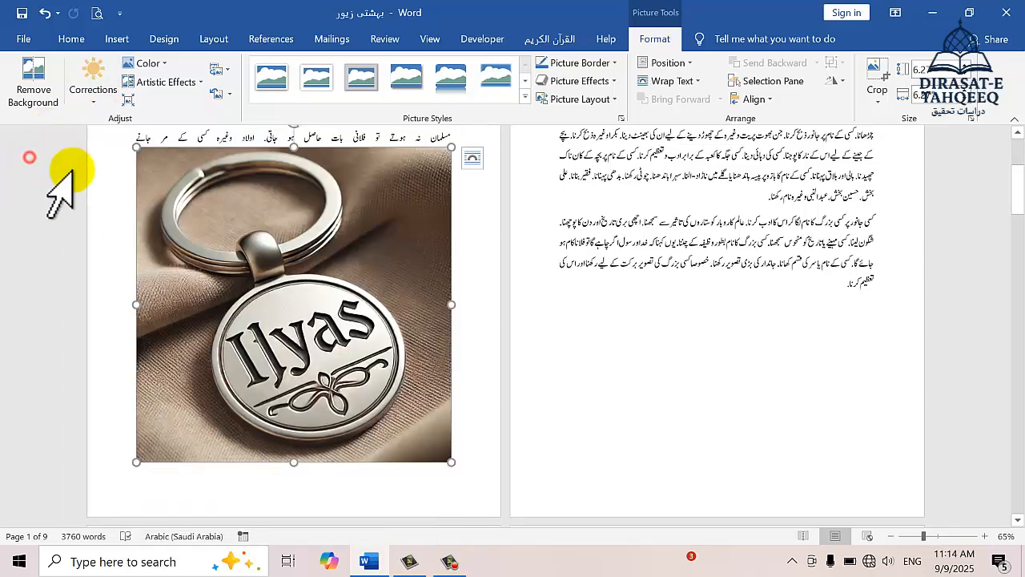
# - Move the keychain picture onto the second page, between the end of the first body paragraph and the following paragraph
pyautogui.moveTo(270, 280); pyautogui.dragTo(774, 201)
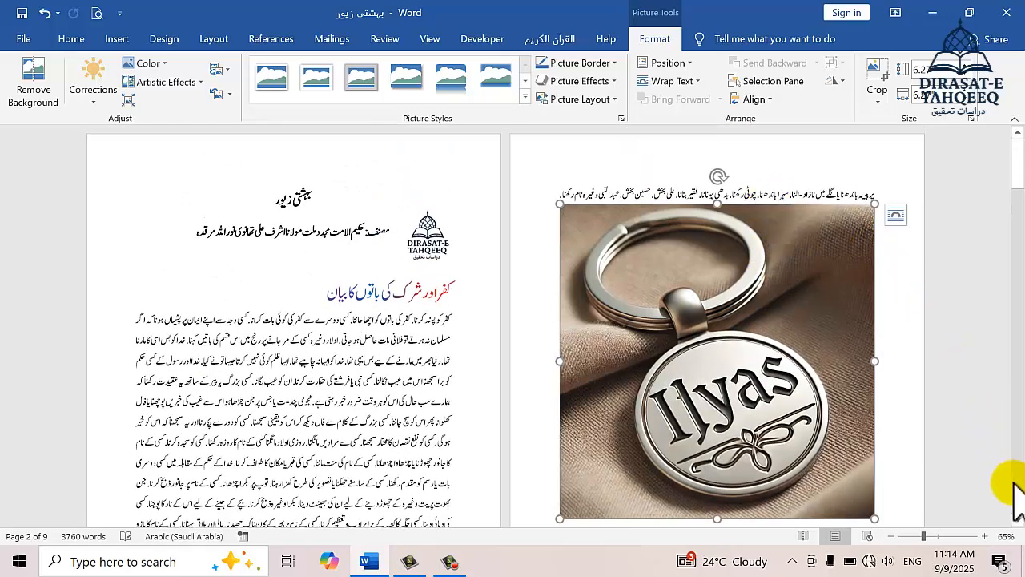
pyautogui.click(1018, 520)
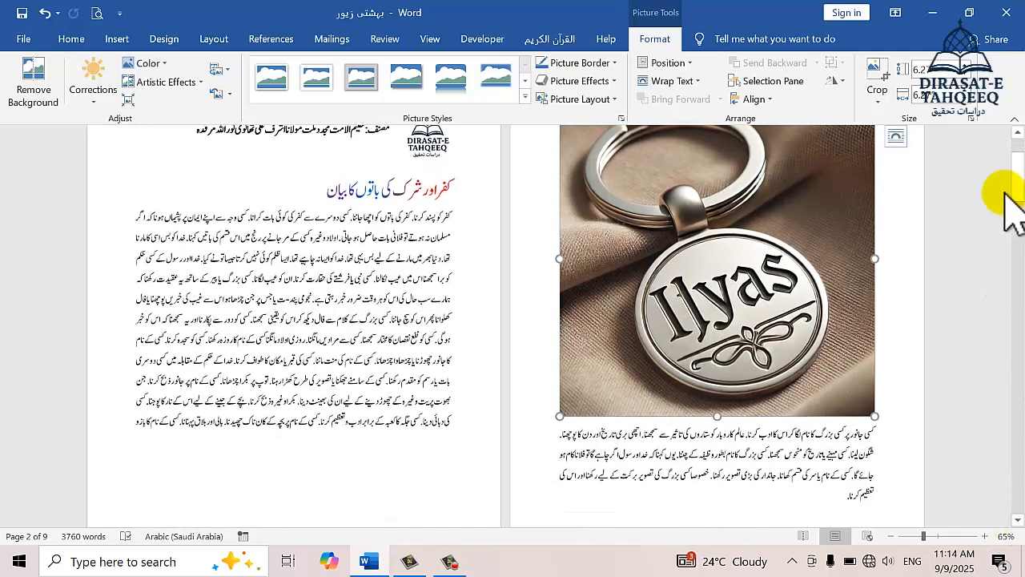
pyautogui.click(1017, 131)
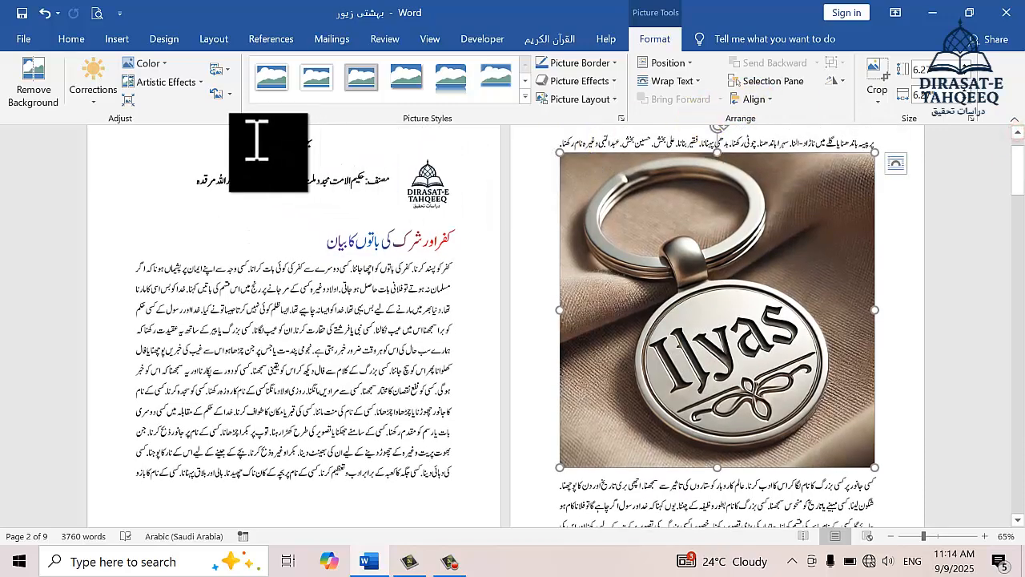
# - Try the brightest normal-contrast correction preset on the keychain picture and undo it
pyautogui.click(95, 92)
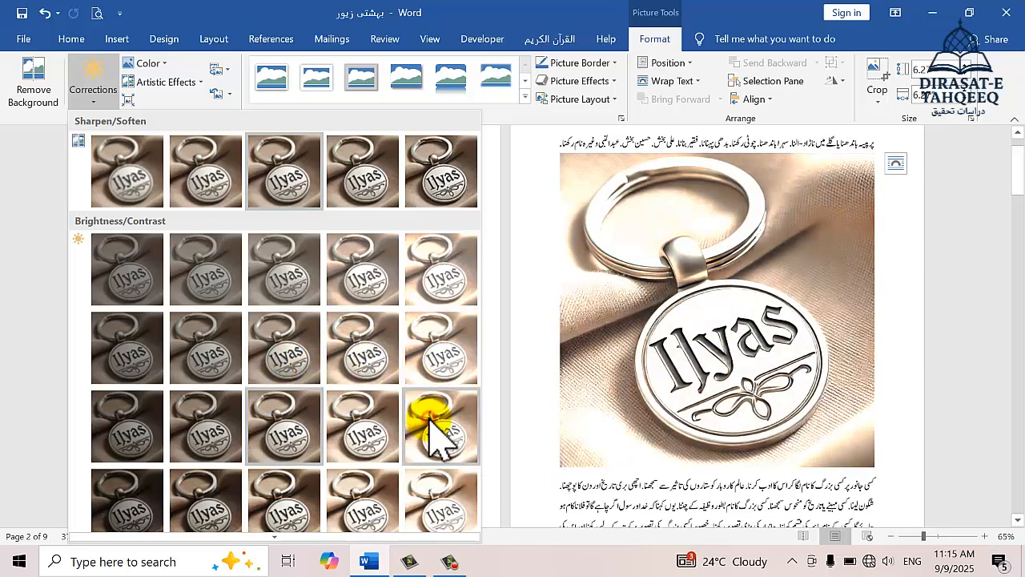
pyautogui.click(430, 432)
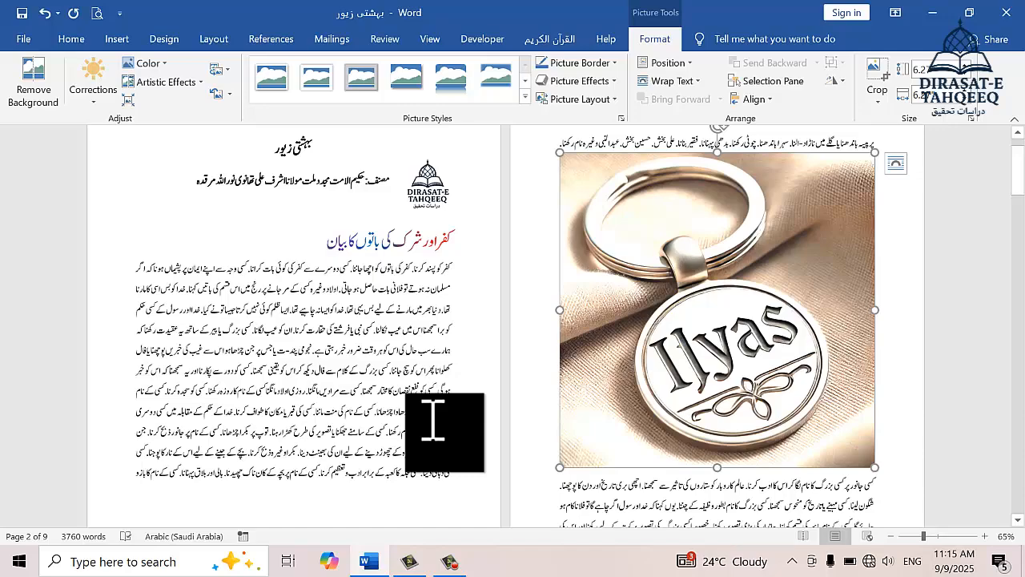
pyautogui.hotkey('ctrl', 'z')
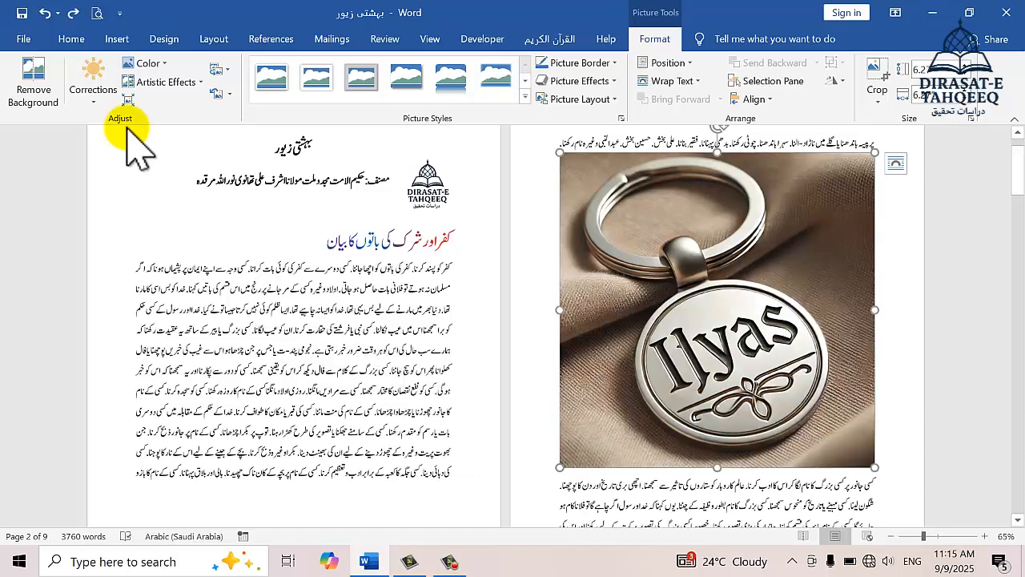
# - Give the keychain picture the strongest color saturation preset and the warmest color tone preset
pyautogui.click(152, 64)
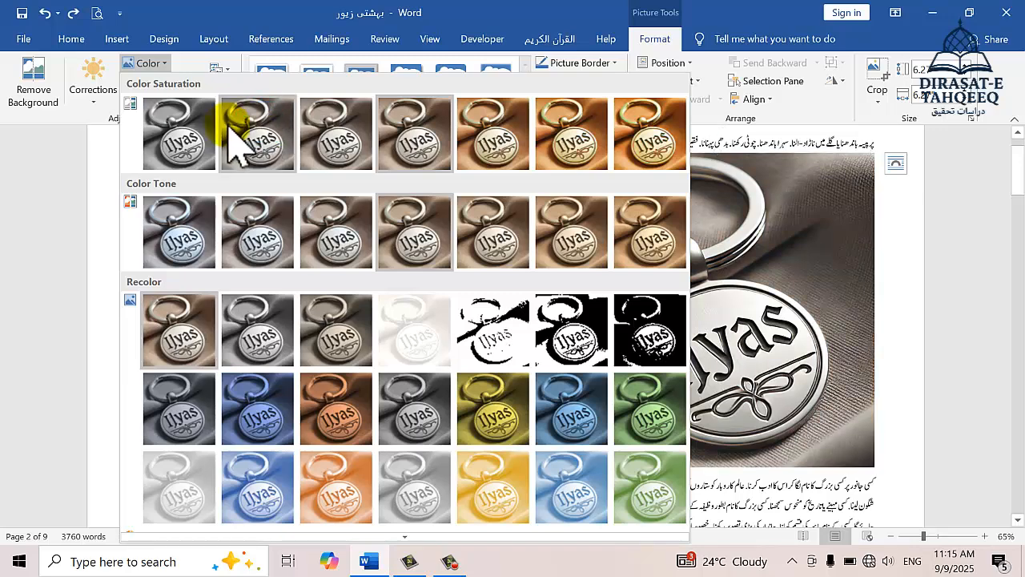
pyautogui.click(625, 152)
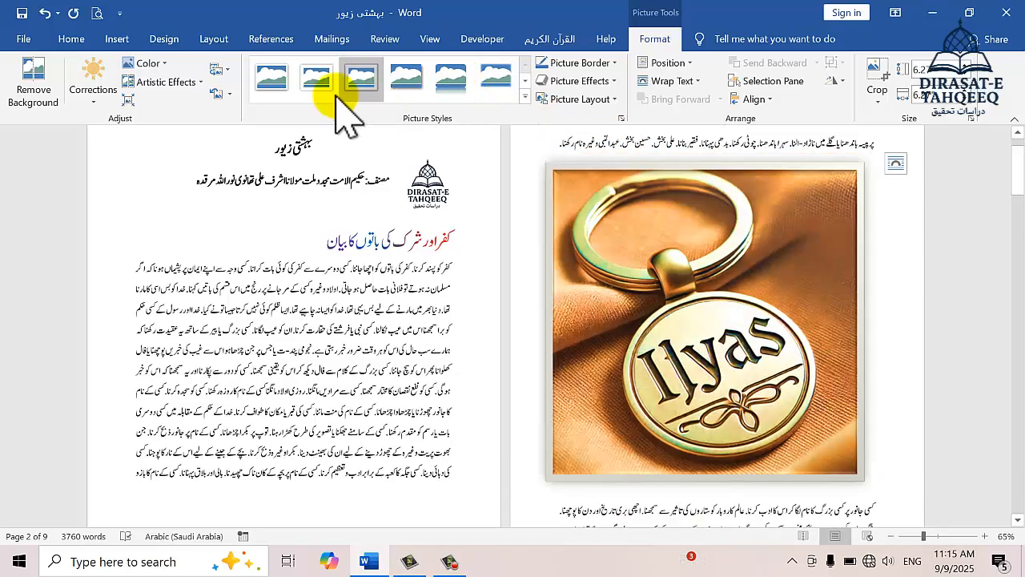
pyautogui.click(152, 64)
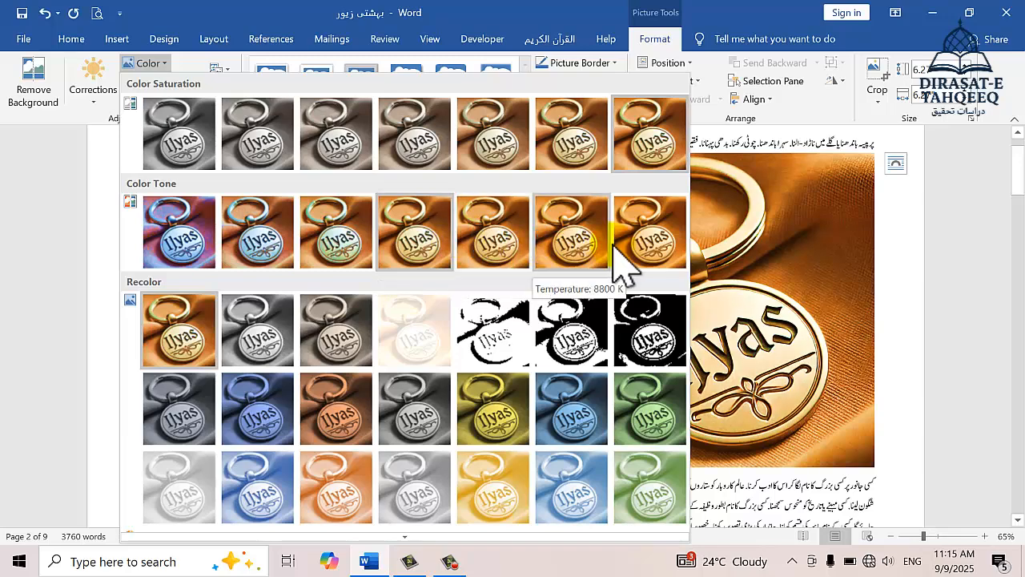
pyautogui.click(649, 257)
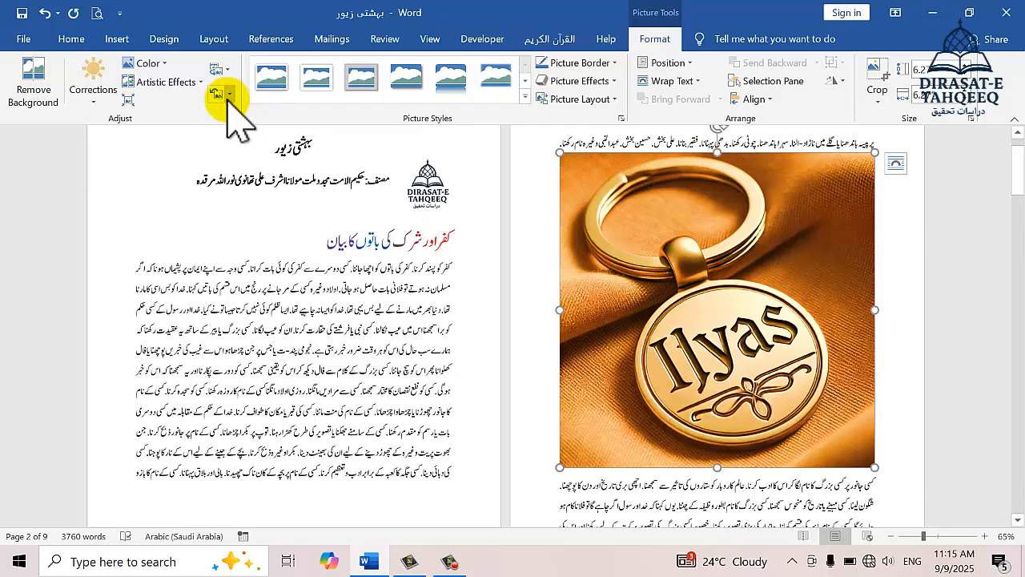
# - Try the darkest black-and-white recolor preset on the keychain picture and undo it
pyautogui.click(155, 66)
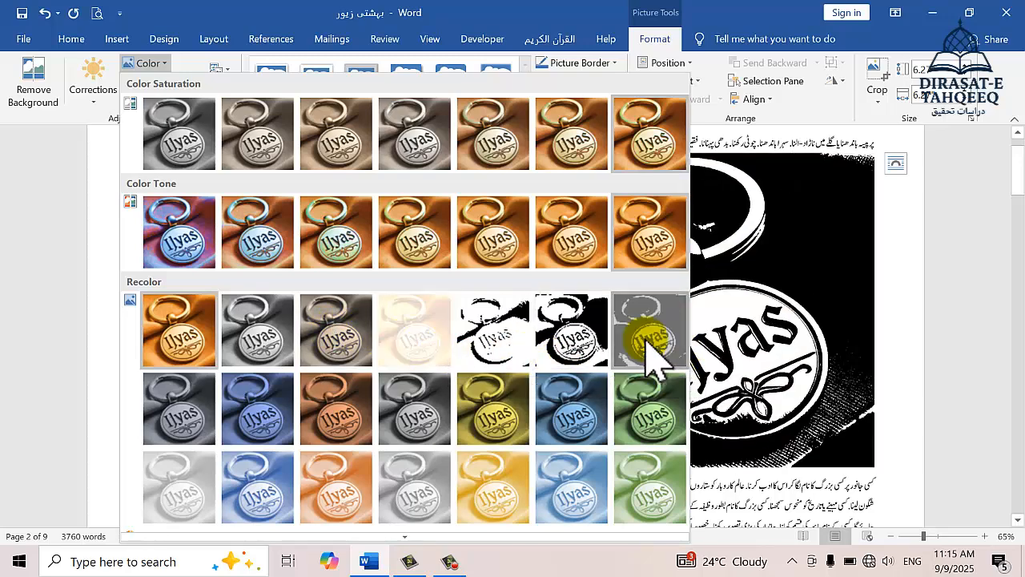
pyautogui.click(649, 341)
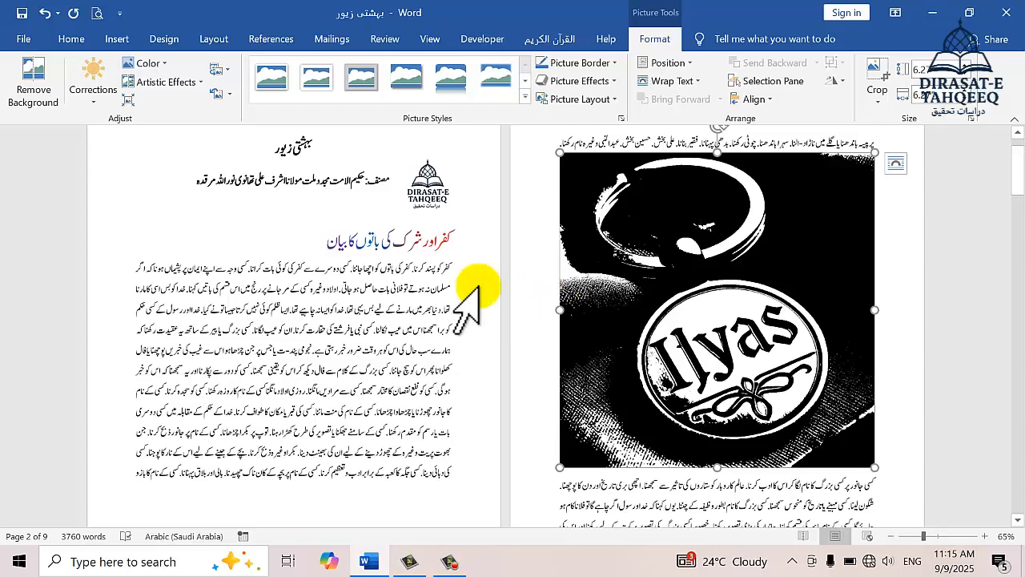
pyautogui.hotkey('ctrl', 'z')
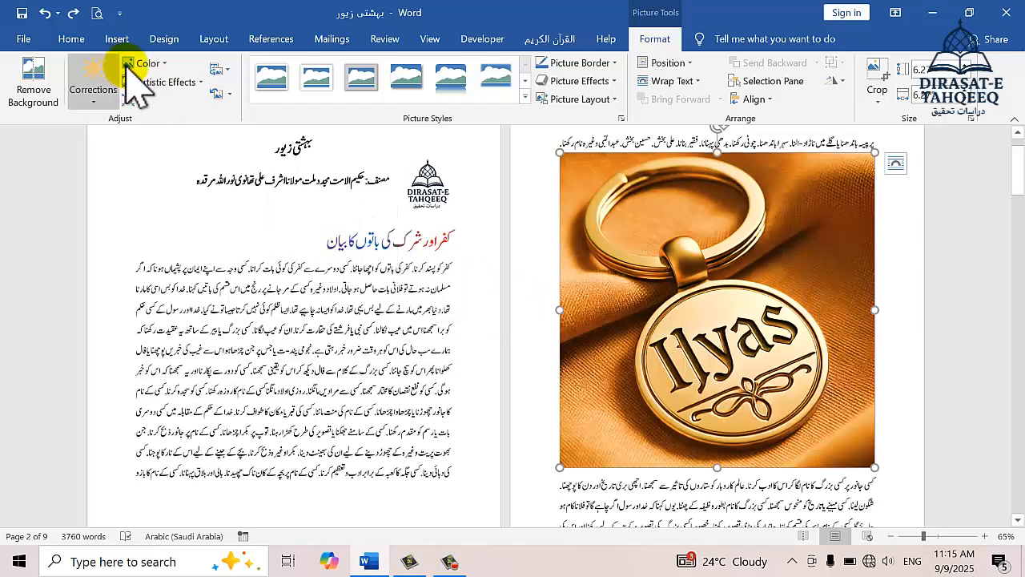
# - Preview the Glow Diffused artistic effect without applying it, and compress only this picture with cropped areas deleted and default resolution
pyautogui.click(198, 83)
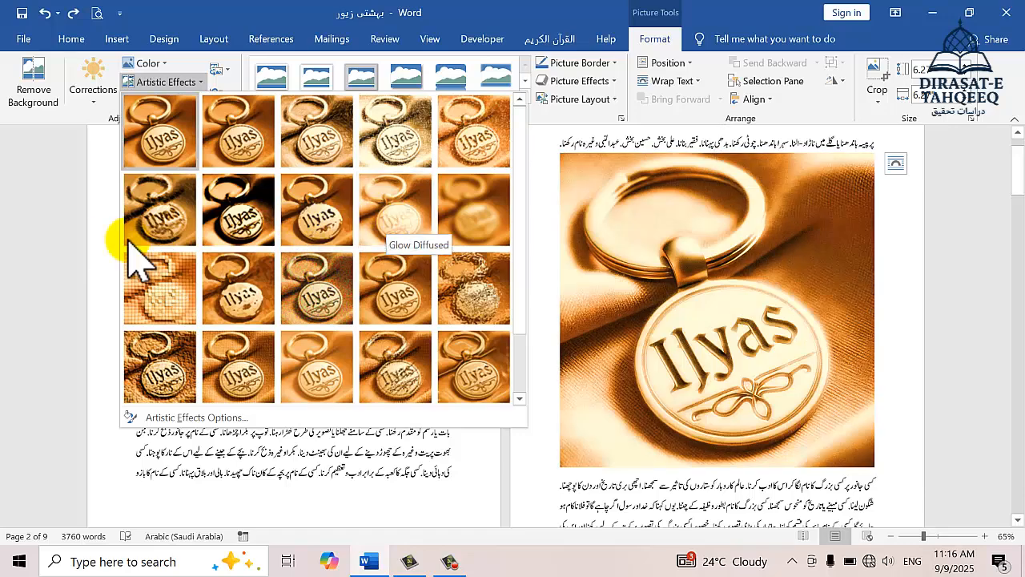
pyautogui.click(81, 253)
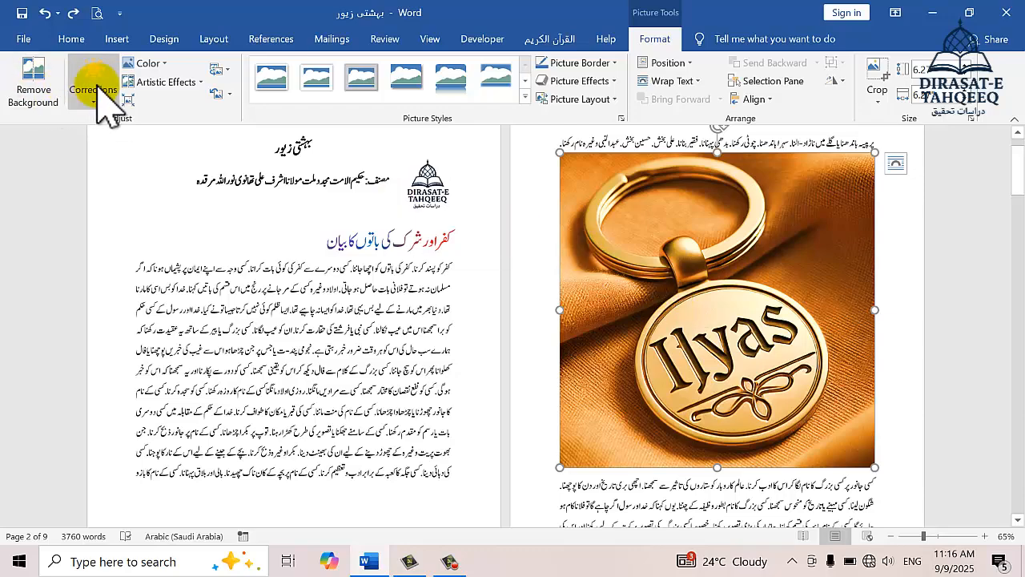
pyautogui.click(128, 99)
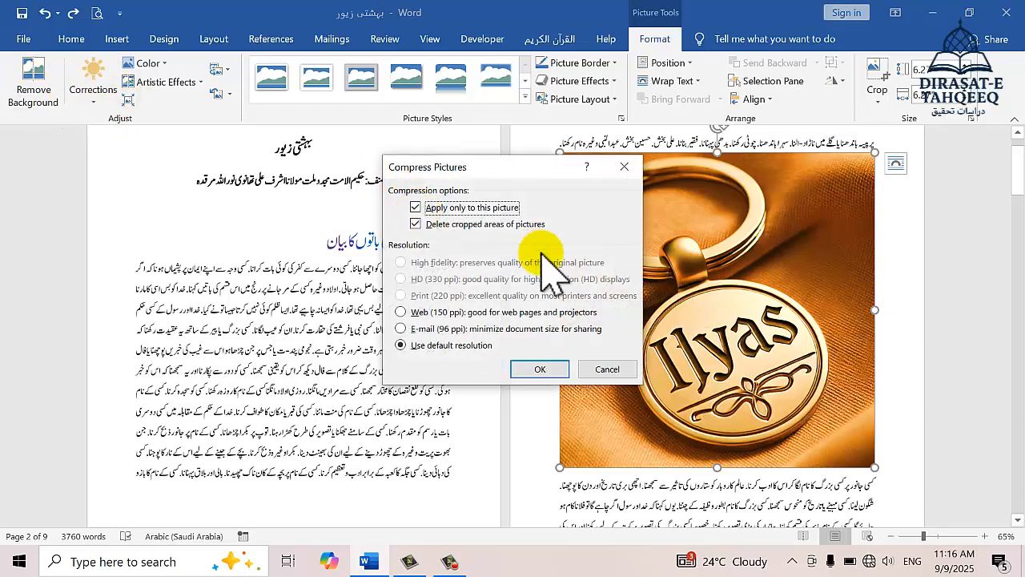
pyautogui.click(519, 368)
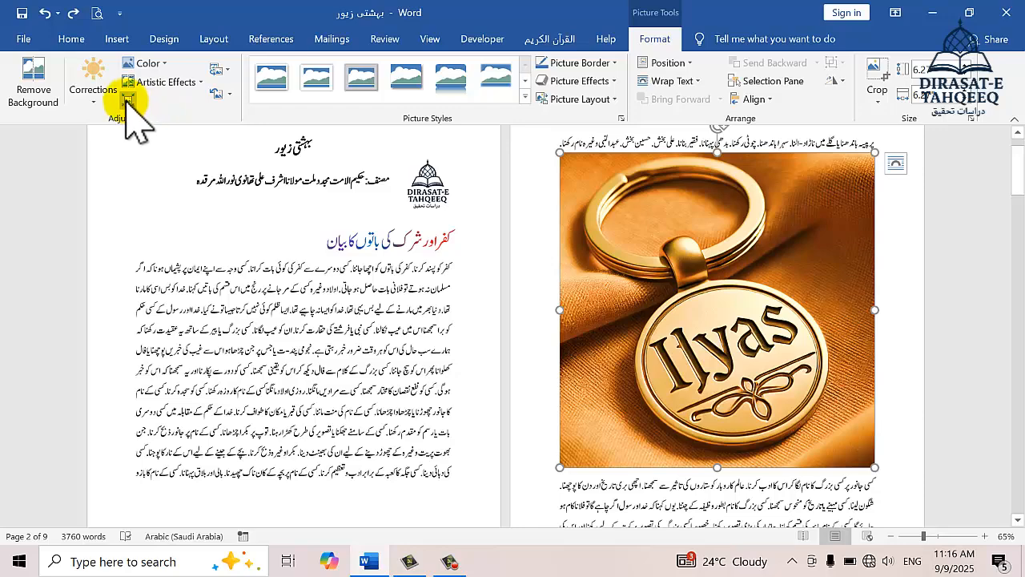
# - Replace the round keychain picture with the file file-Wj6whtvAWtTqpjhSewnekB from the Ifta data folder and reset the picture's formatting
pyautogui.click(229, 72)
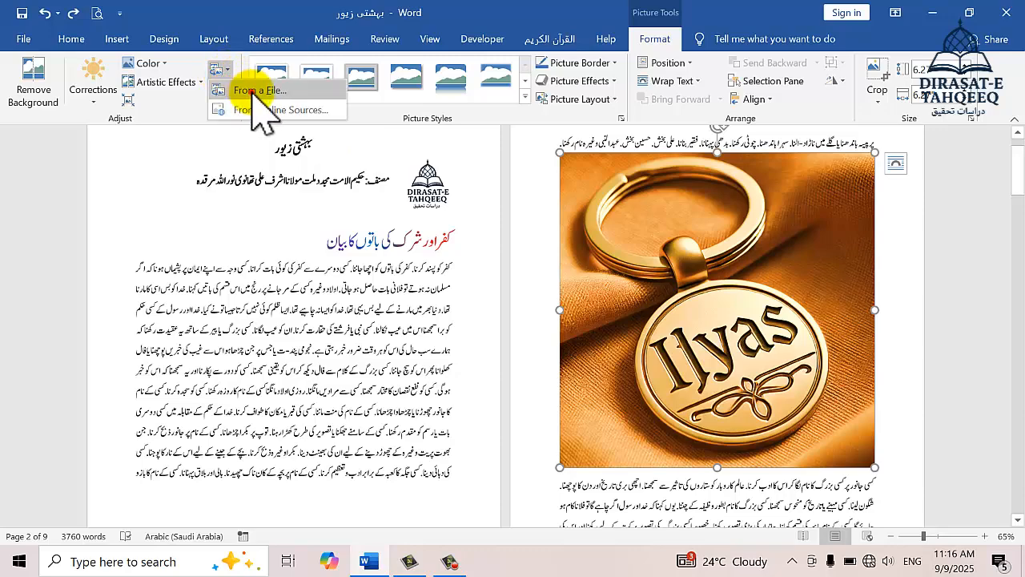
pyautogui.click(251, 91)
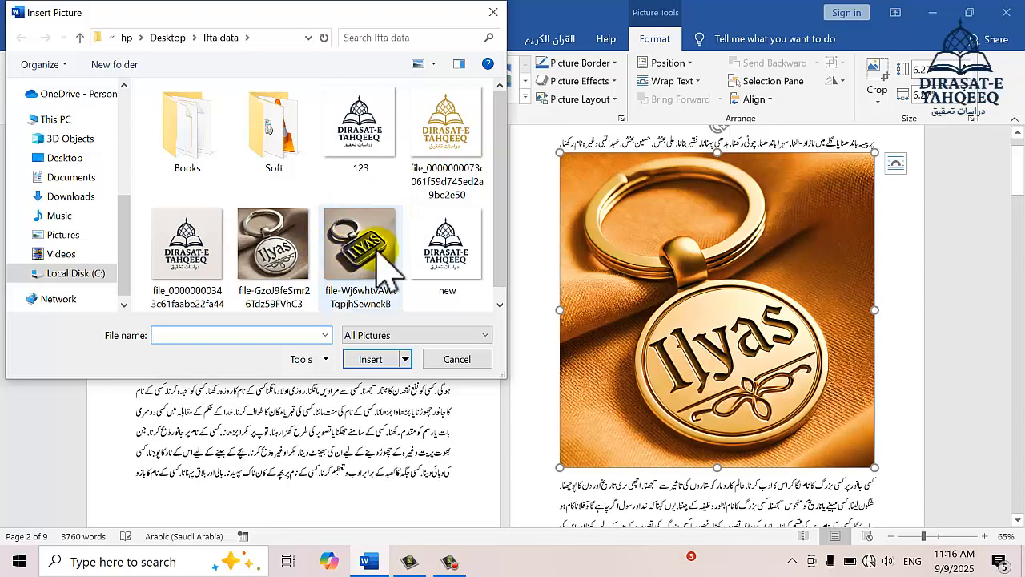
pyautogui.click(362, 244)
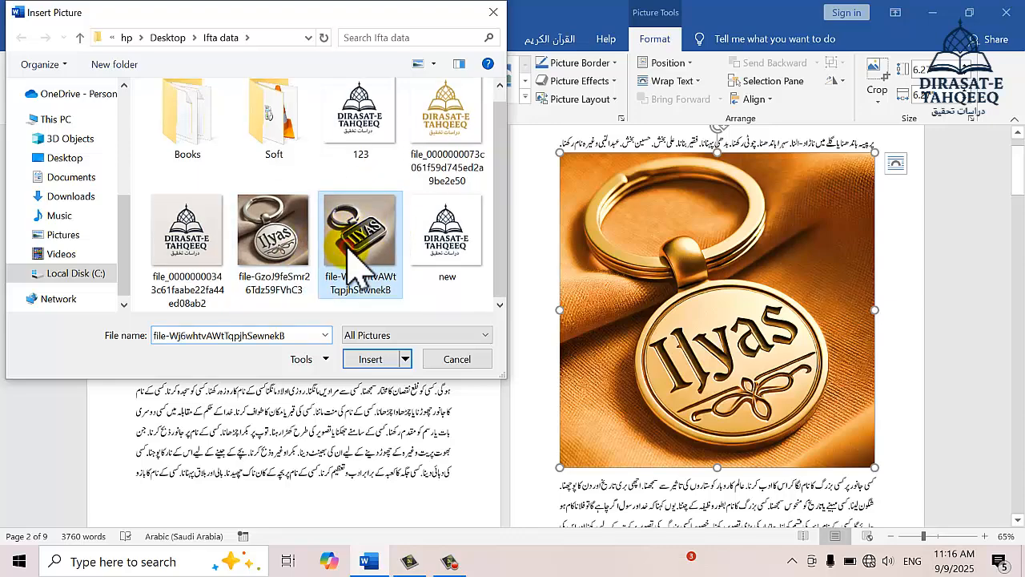
pyautogui.click(371, 359)
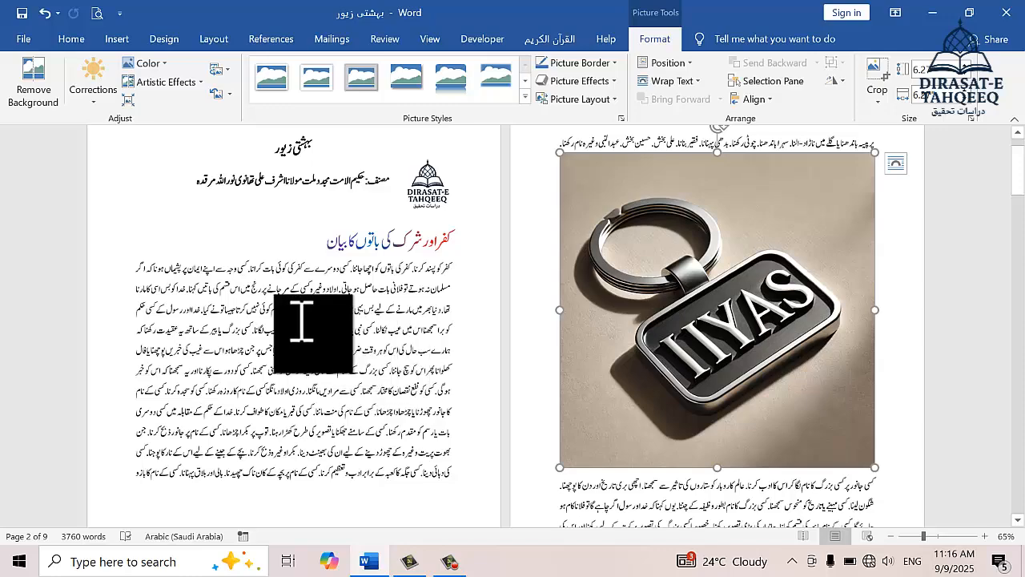
pyautogui.click(215, 94)
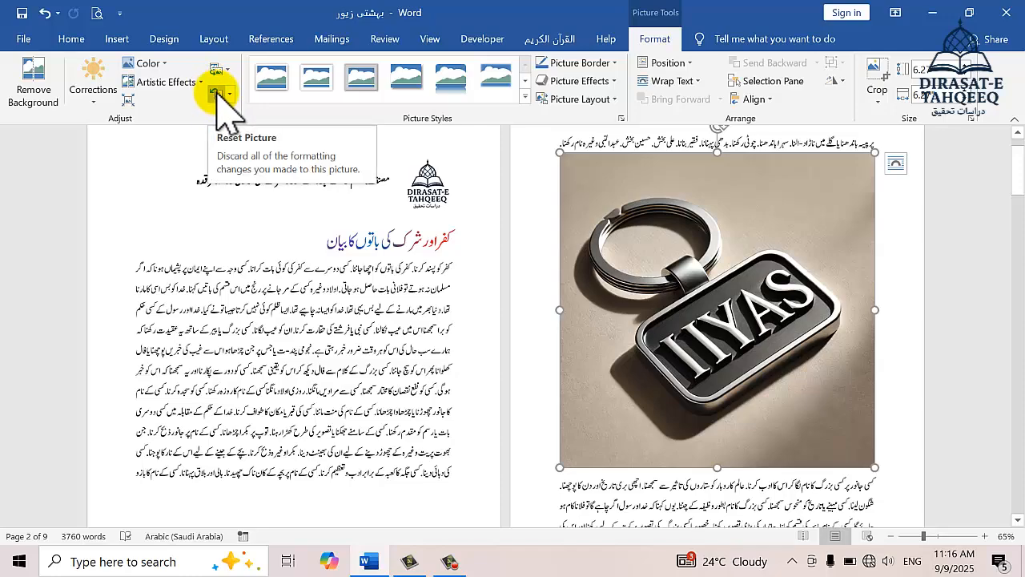
# - Undo the picture replacement to bring back the round keychain picture, and reset its formatting
pyautogui.click(45, 13)
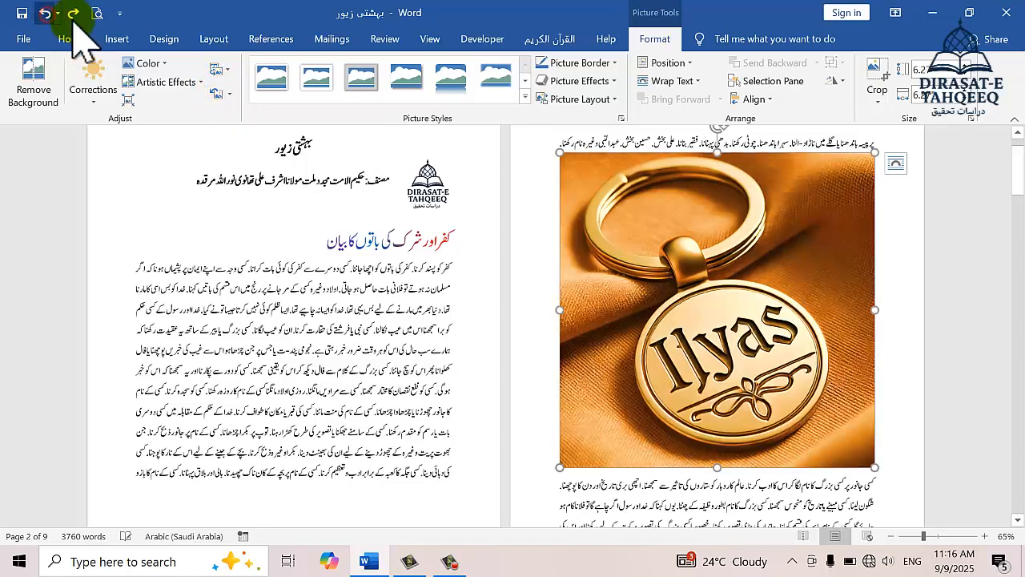
pyautogui.click(218, 93)
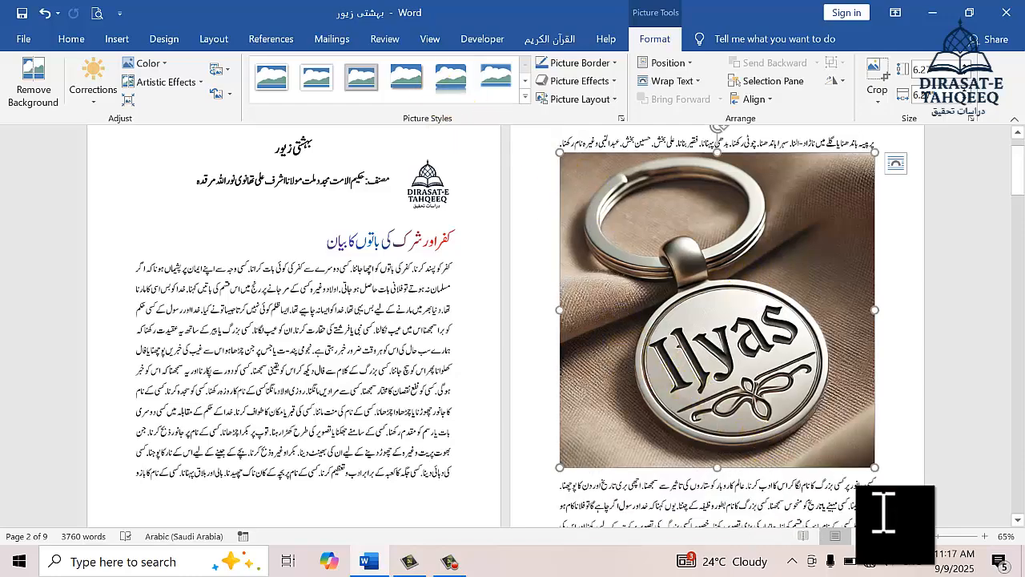
# - Shrink the round keychain picture proportionally to about 3.4 inches square
pyautogui.click(938, 536)
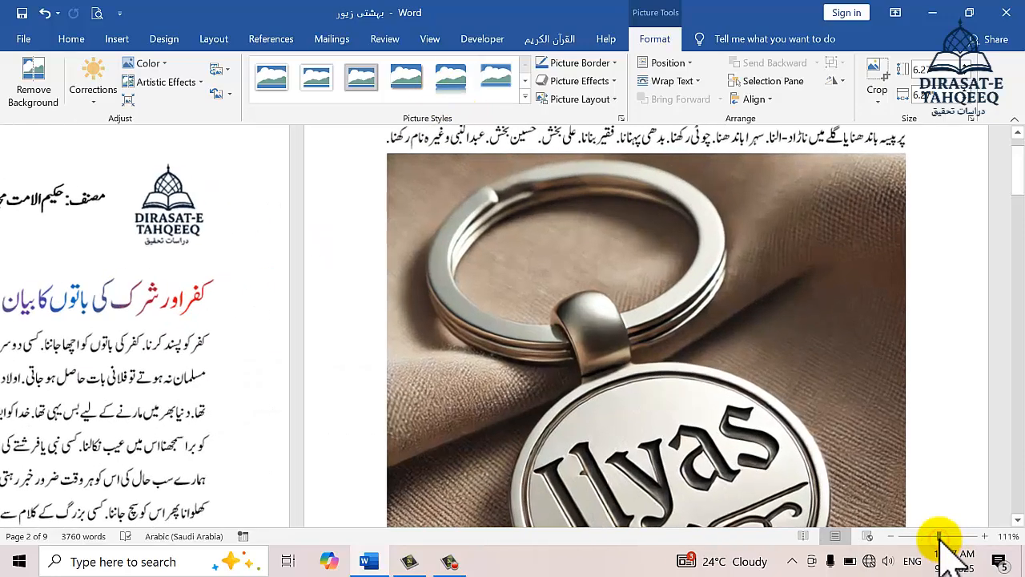
pyautogui.click(1018, 520)
pyautogui.click(1018, 520)
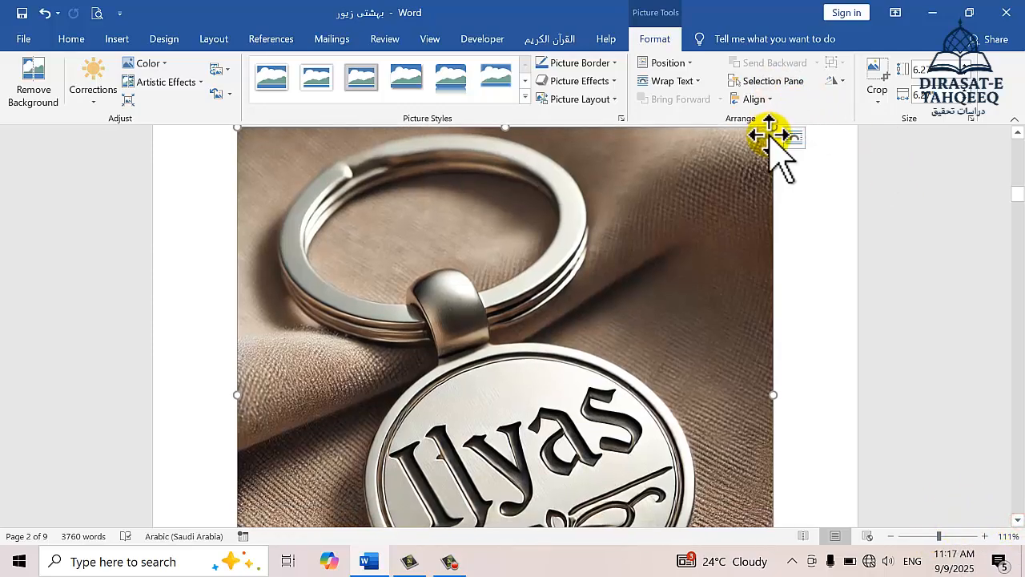
pyautogui.moveTo(772, 133); pyautogui.dragTo(531, 446)
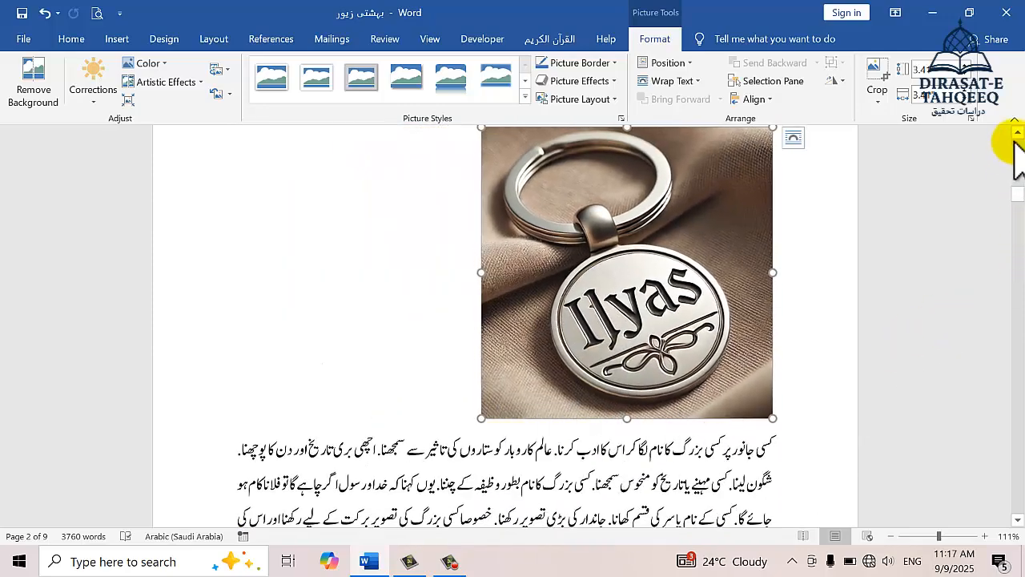
pyautogui.scroll(3, 1016, 138)
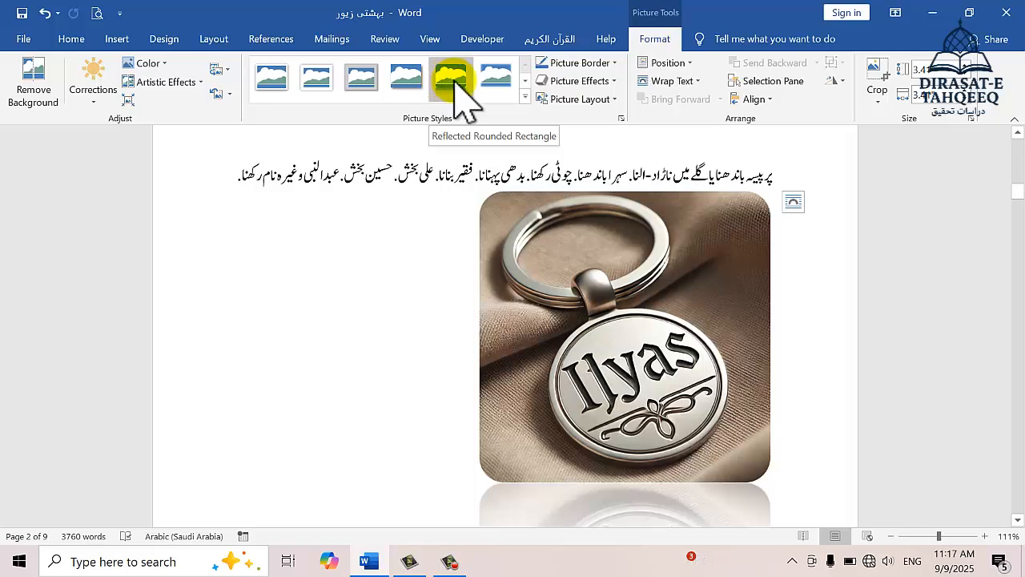
# - Apply the tilted Bevel Perspective picture style with rounded corners to the keychain picture
pyautogui.click(524, 97)
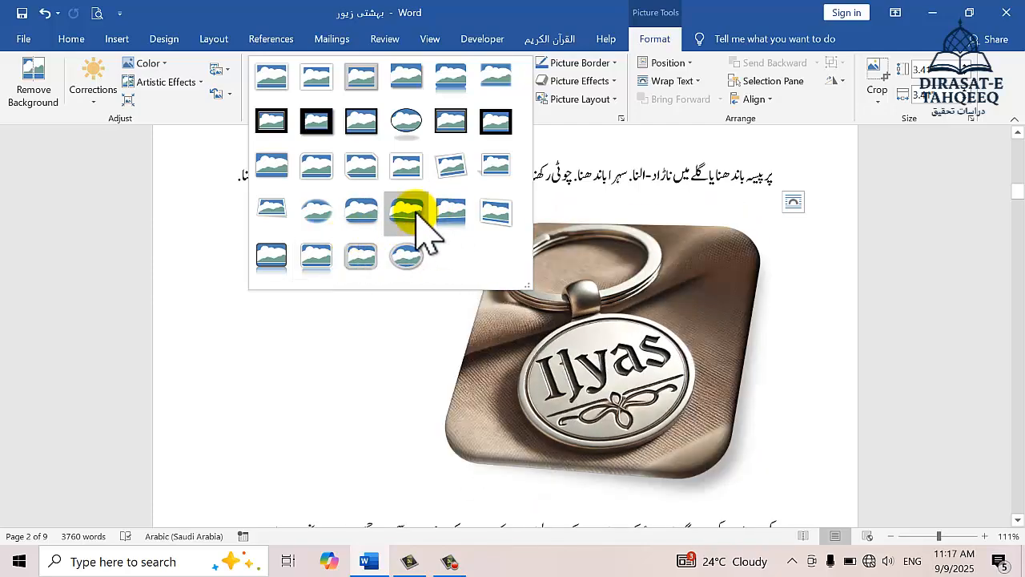
pyautogui.click(415, 211)
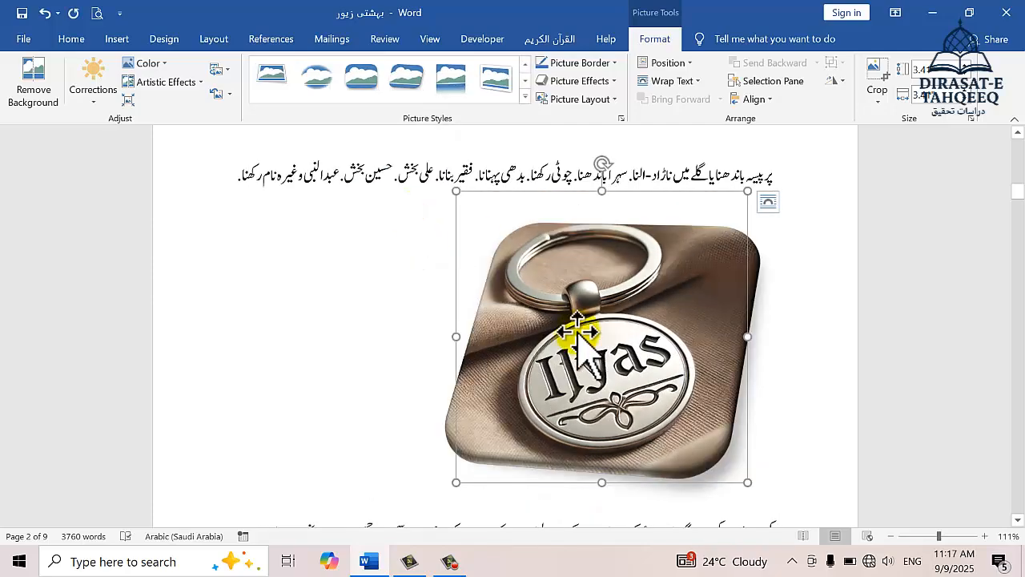
# - Give the keychain picture a standard red border with a weight of 6 pt
pyautogui.click(614, 63)
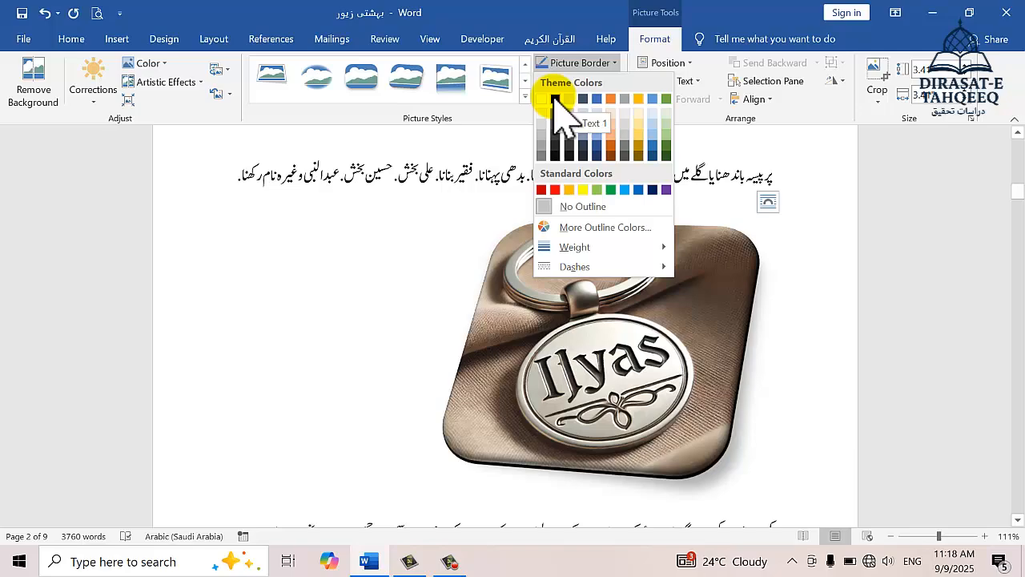
pyautogui.click(555, 190)
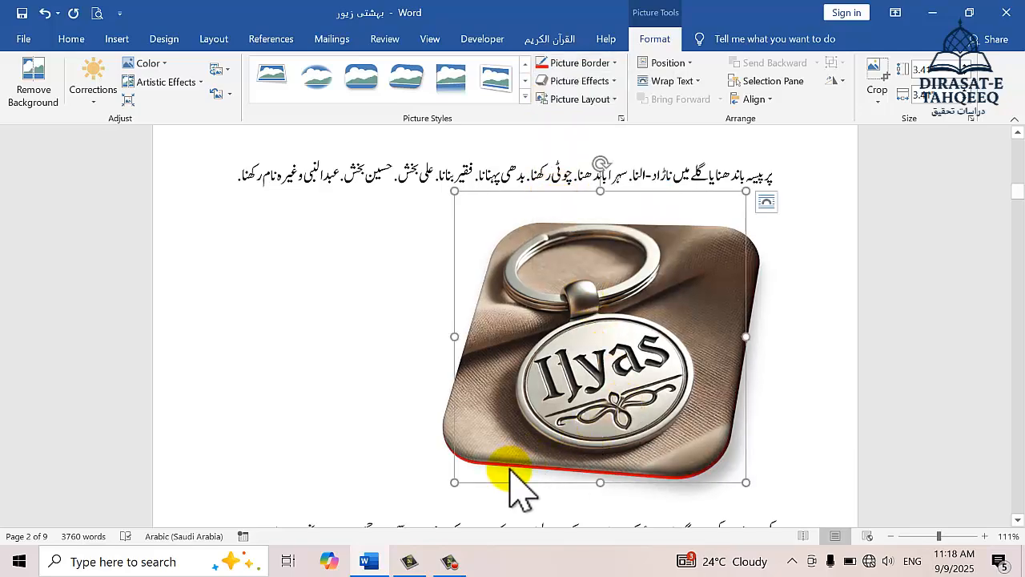
pyautogui.click(616, 63)
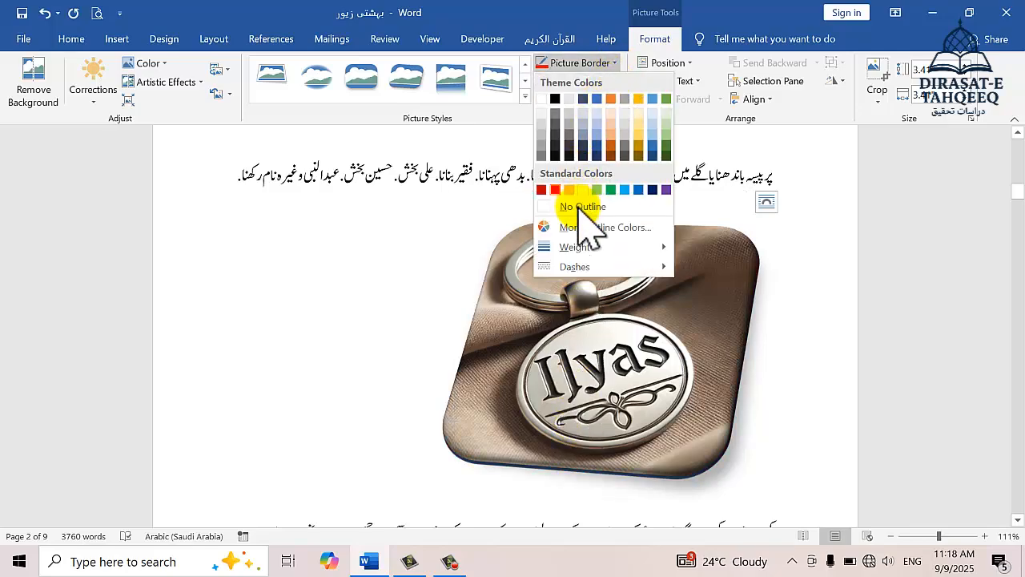
pyautogui.moveTo(621, 248)
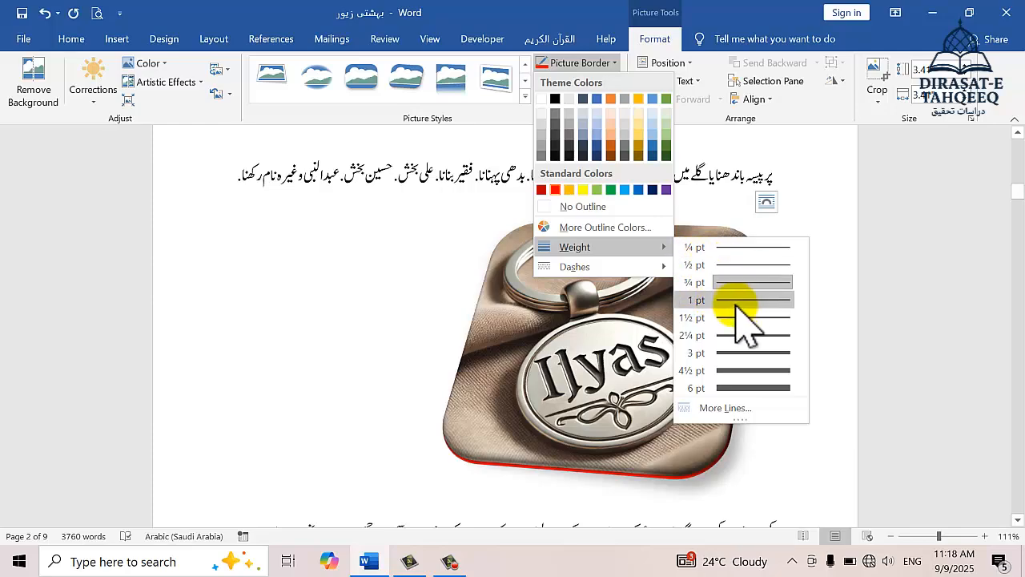
pyautogui.click(747, 389)
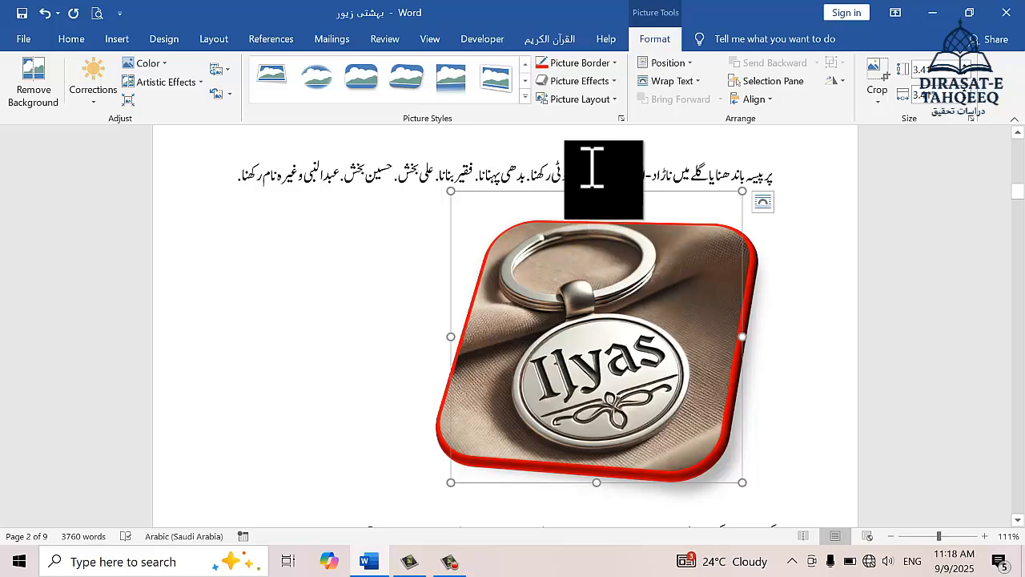
# - Apply the last effect preset to the keychain picture and the third outer shadow in the second row
pyautogui.click(613, 81)
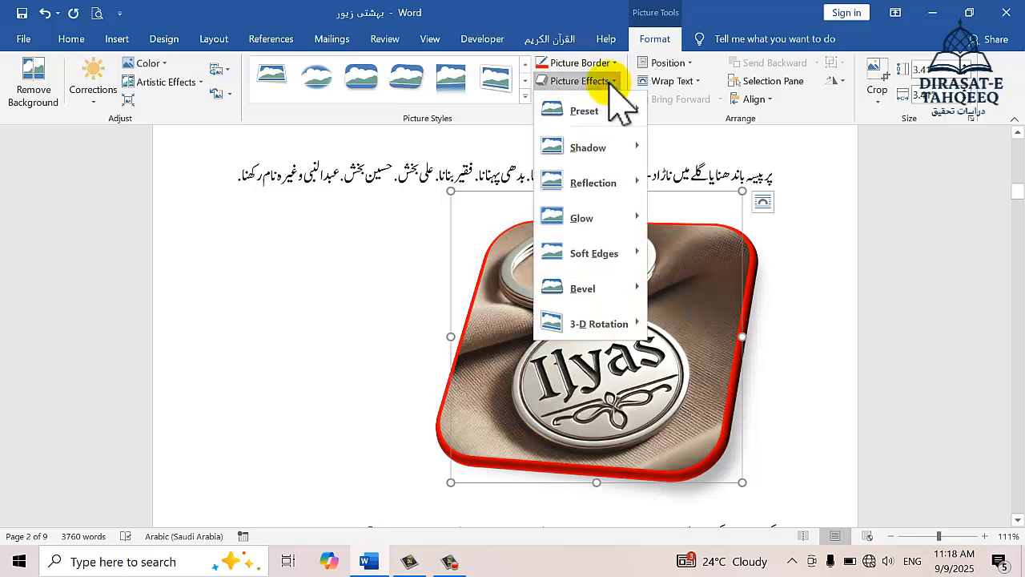
pyautogui.moveTo(630, 112)
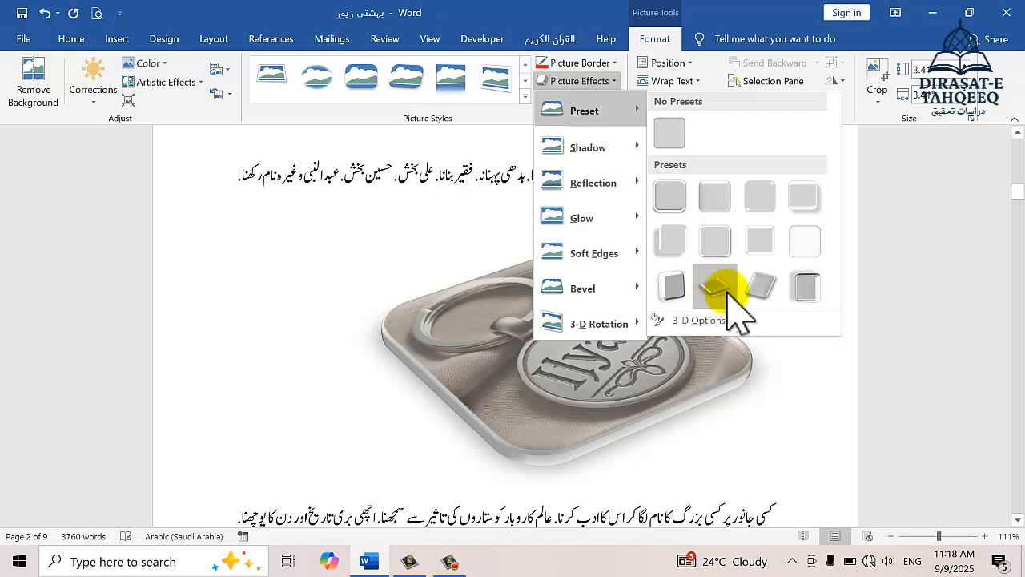
pyautogui.click(799, 288)
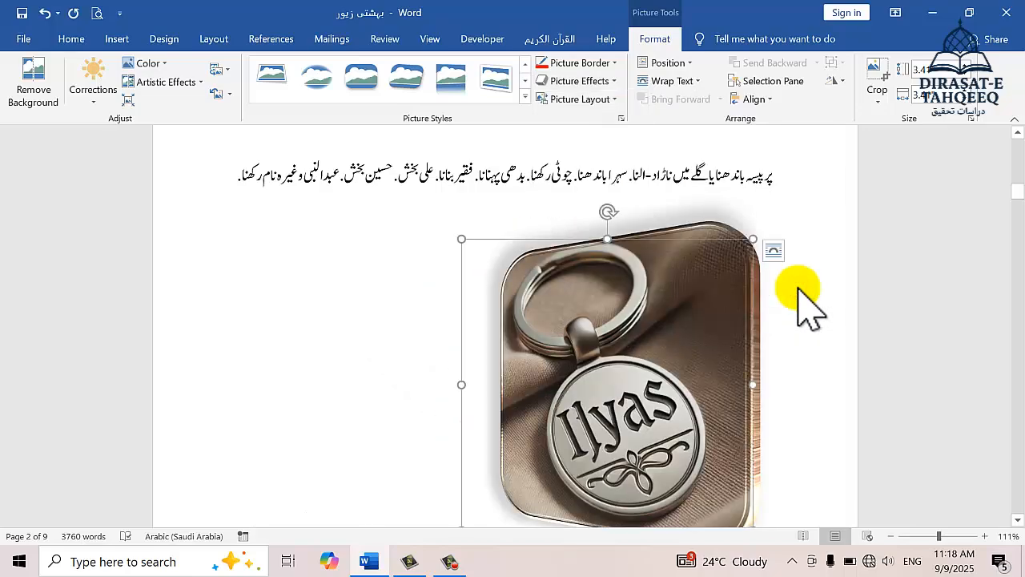
pyautogui.click(608, 83)
pyautogui.moveTo(611, 149)
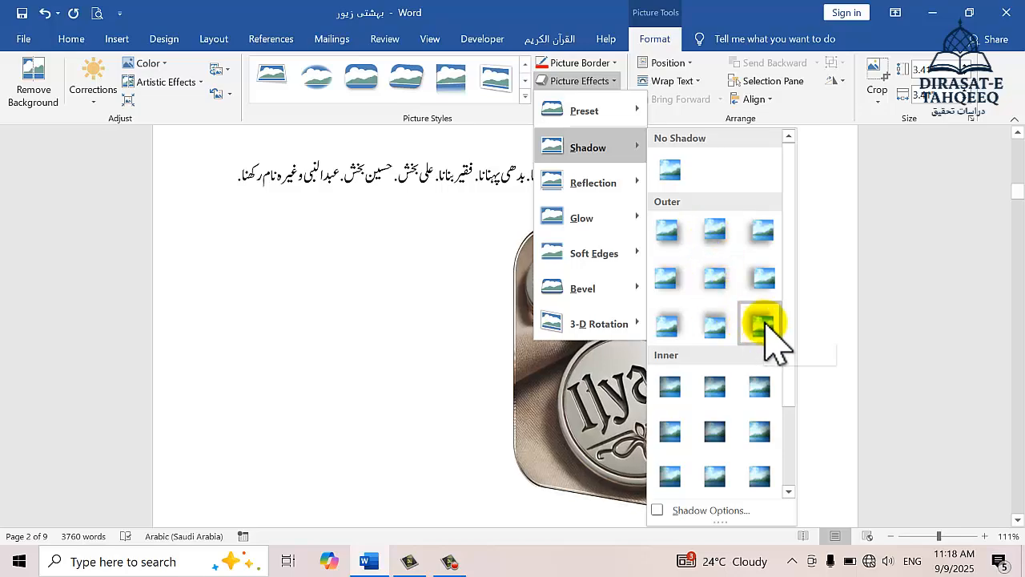
pyautogui.click(764, 281)
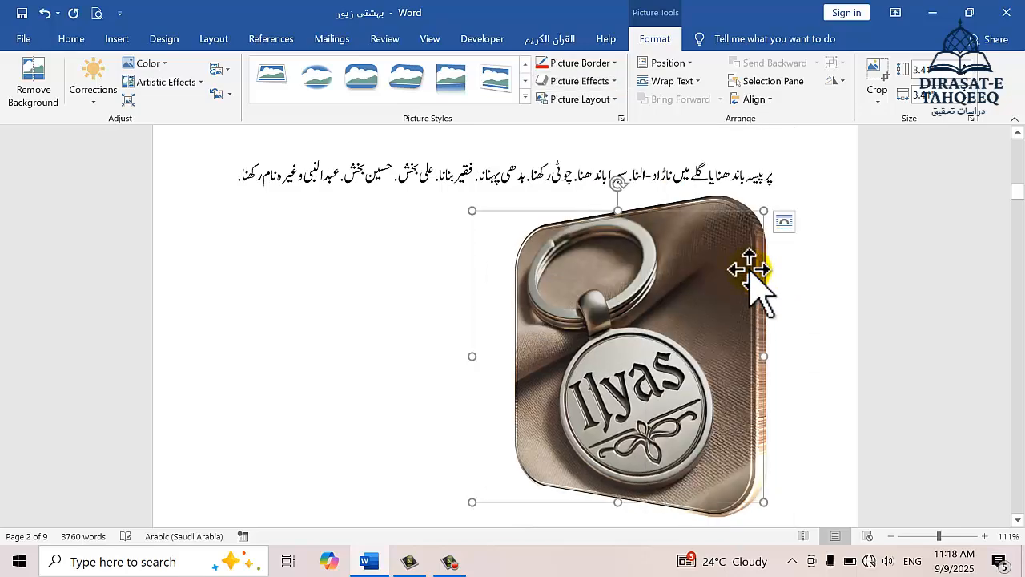
# - Add the third reflection variation of the first row to the keychain picture and inspect it
pyautogui.click(587, 80)
pyautogui.moveTo(593, 184)
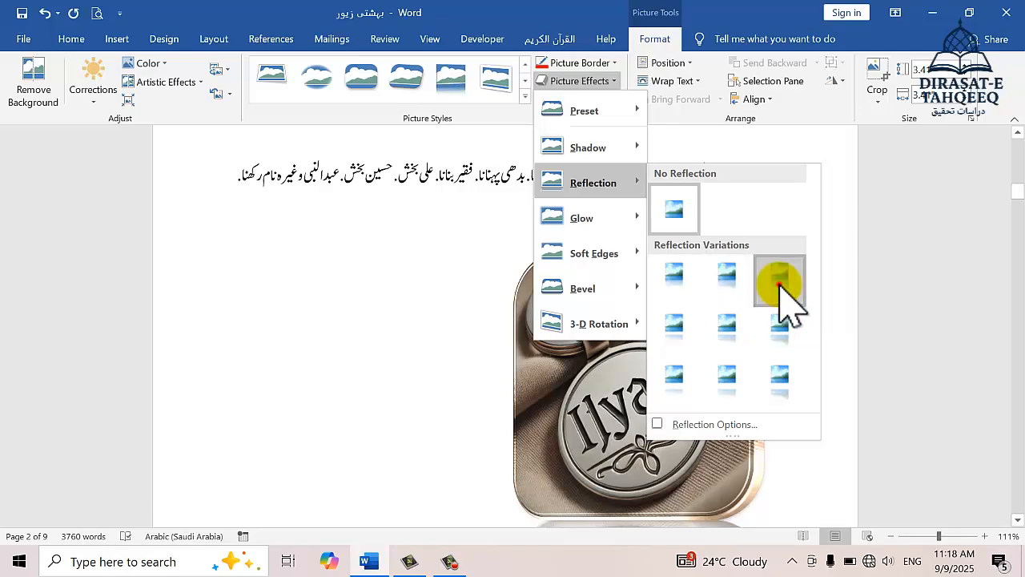
pyautogui.click(778, 284)
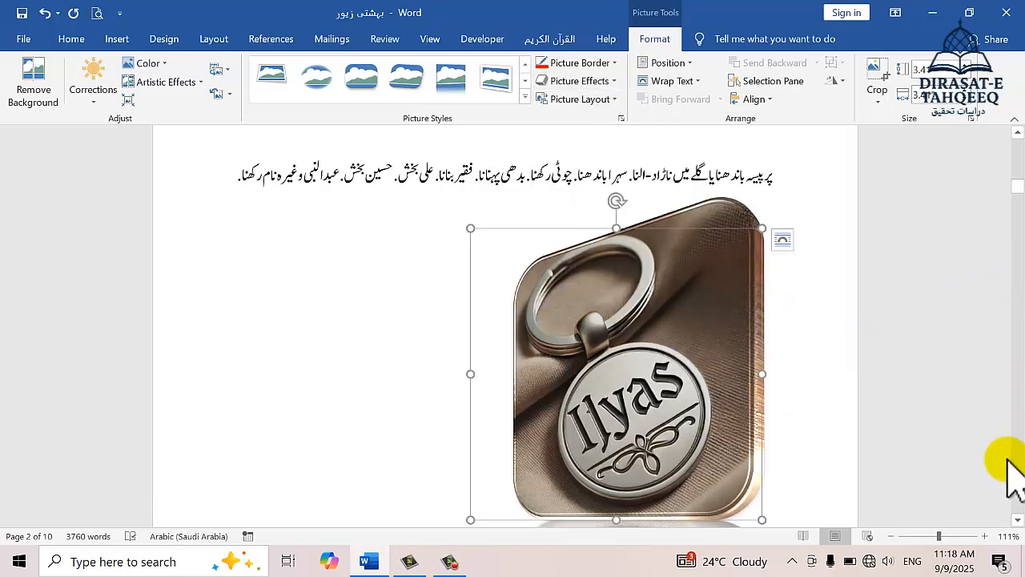
pyautogui.scroll(-5, 1016, 522)
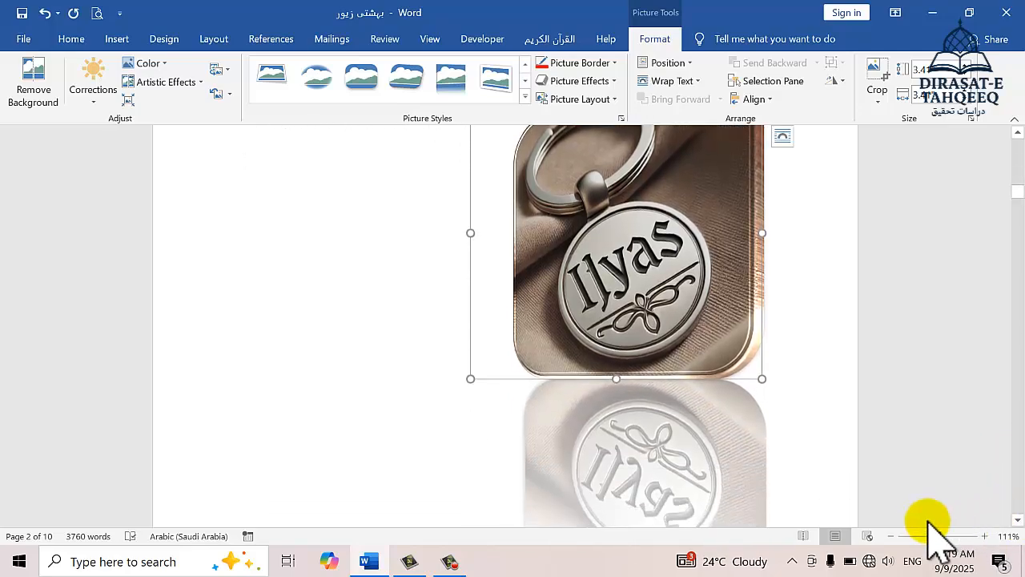
pyautogui.click(923, 535)
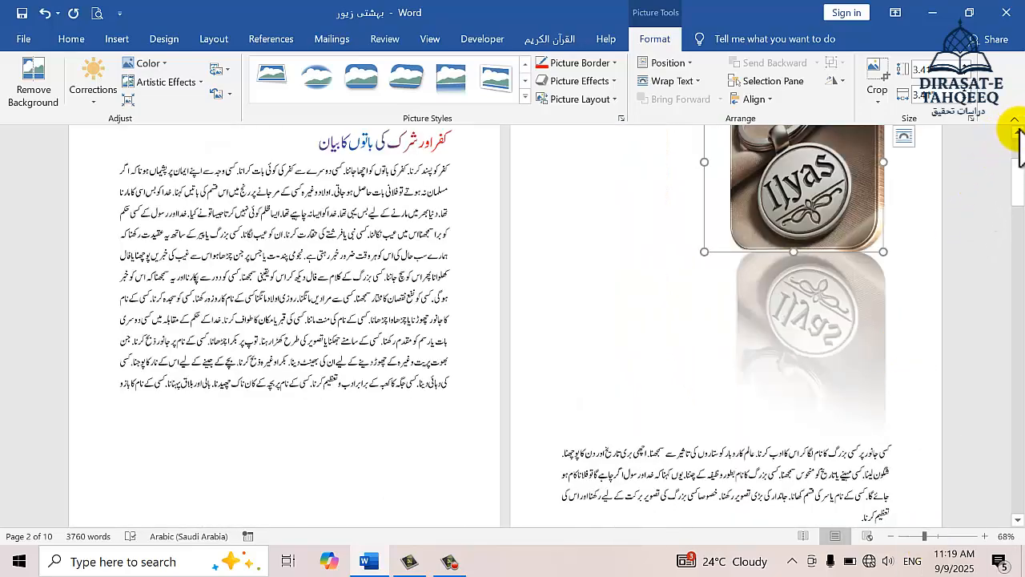
pyautogui.scroll(3, 1016, 132)
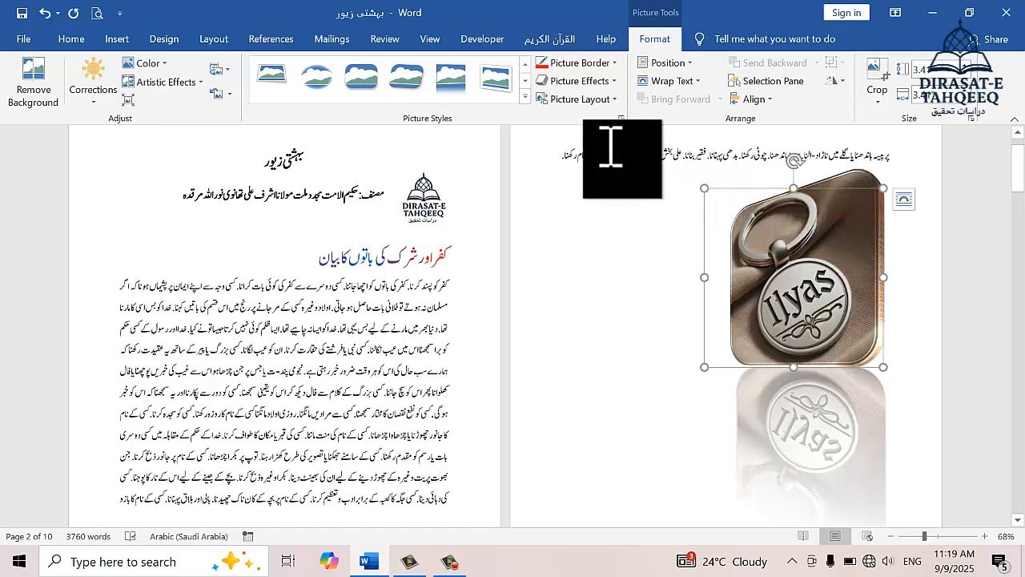
# - Add the gold glow from the third row of variations and the third soft-edge variation to the keychain picture
pyautogui.click(612, 84)
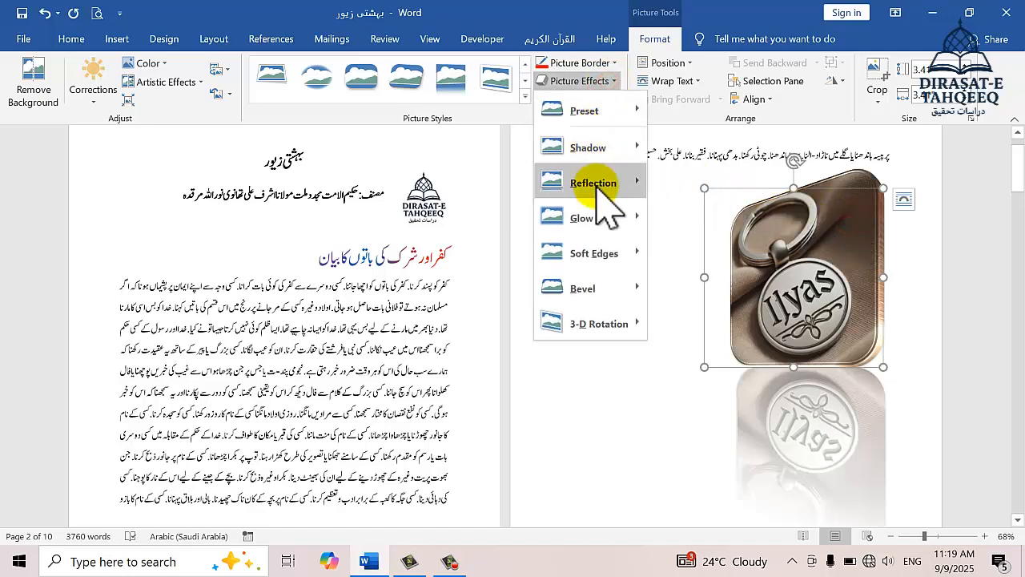
pyautogui.moveTo(614, 224)
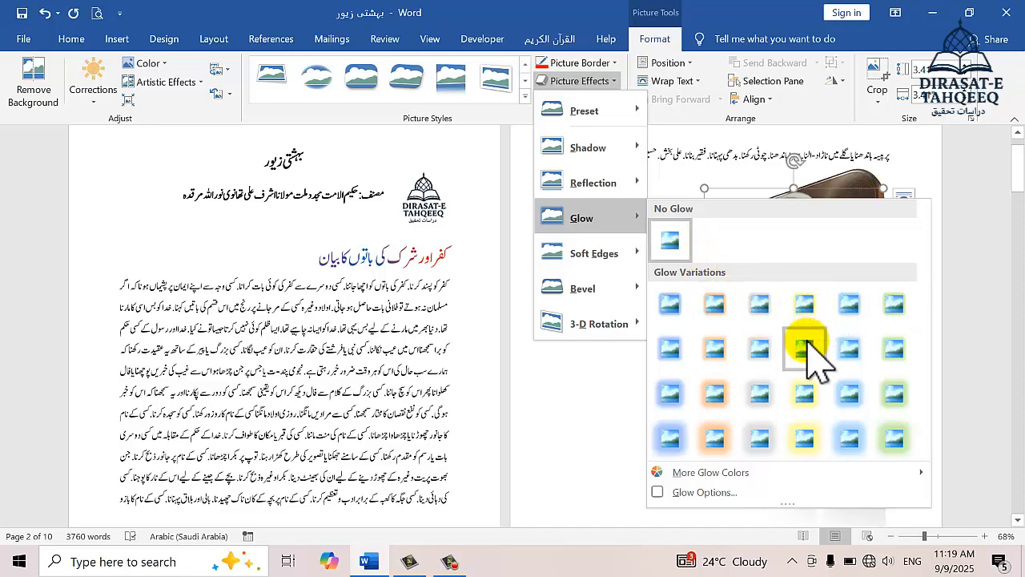
pyautogui.click(804, 392)
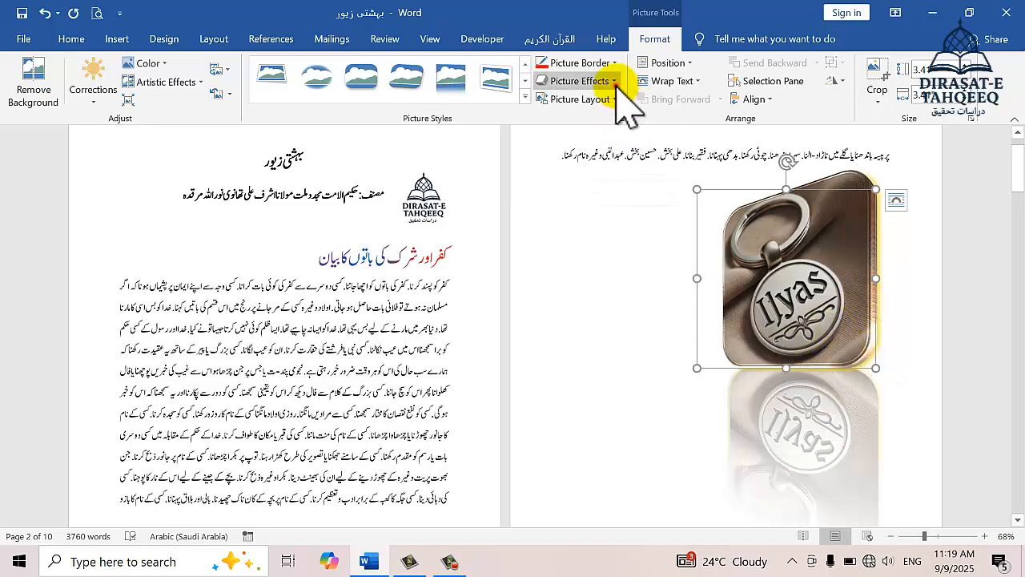
pyautogui.click(615, 83)
pyautogui.moveTo(618, 271)
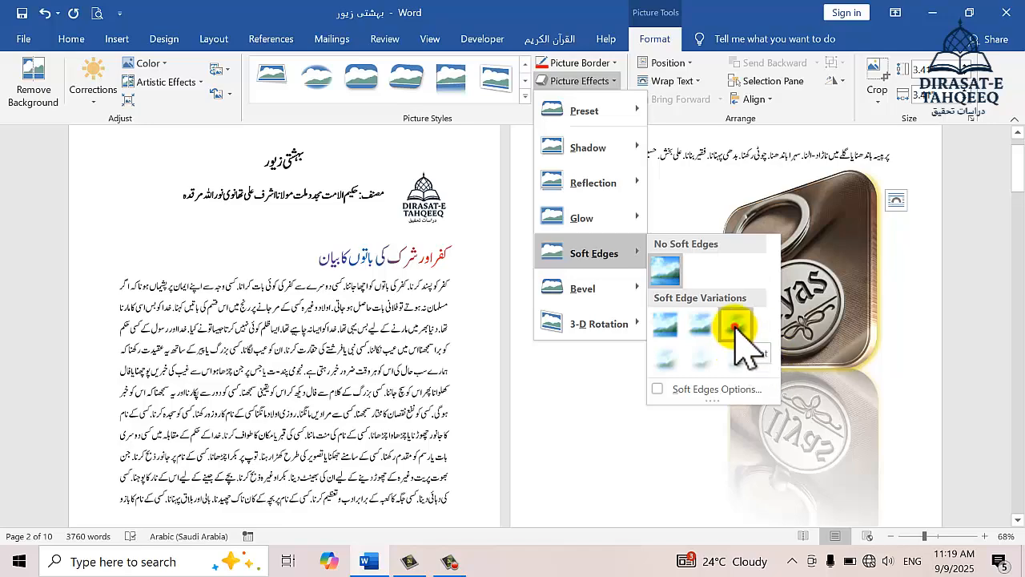
pyautogui.click(735, 327)
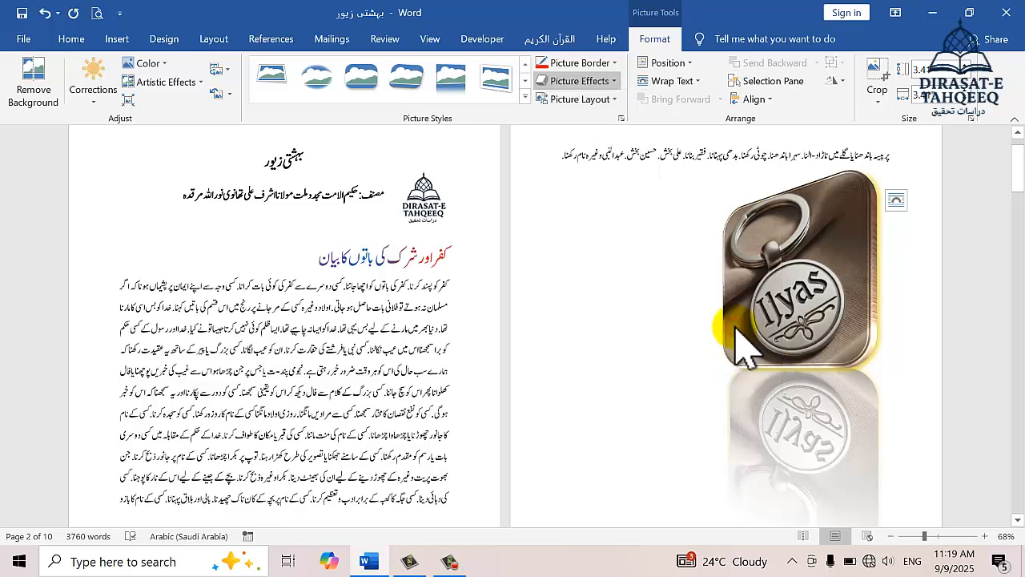
# - Give the keychain picture the first bevel preset and the first parallel 3-D rotation preset
pyautogui.click(616, 81)
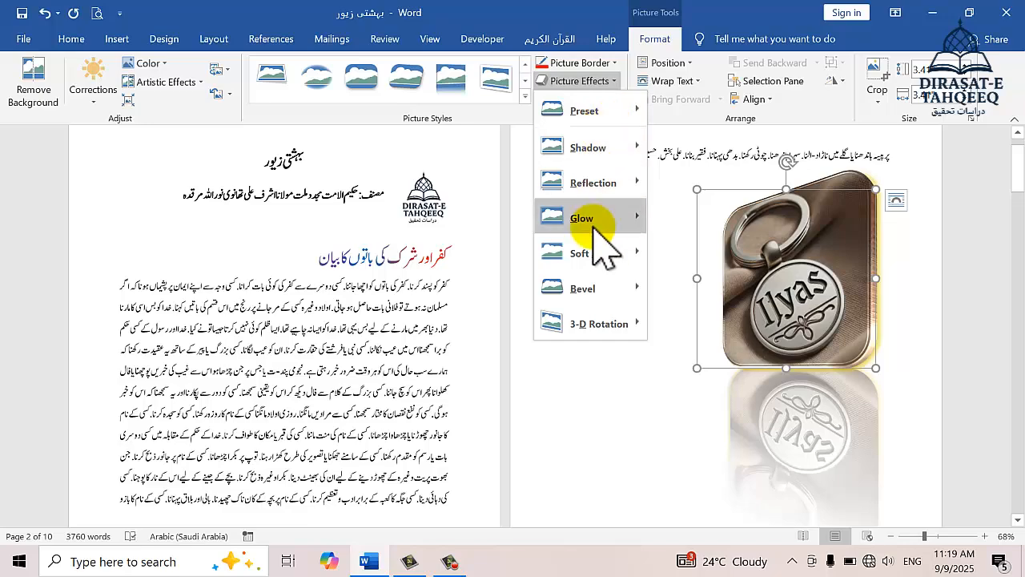
pyautogui.moveTo(621, 290)
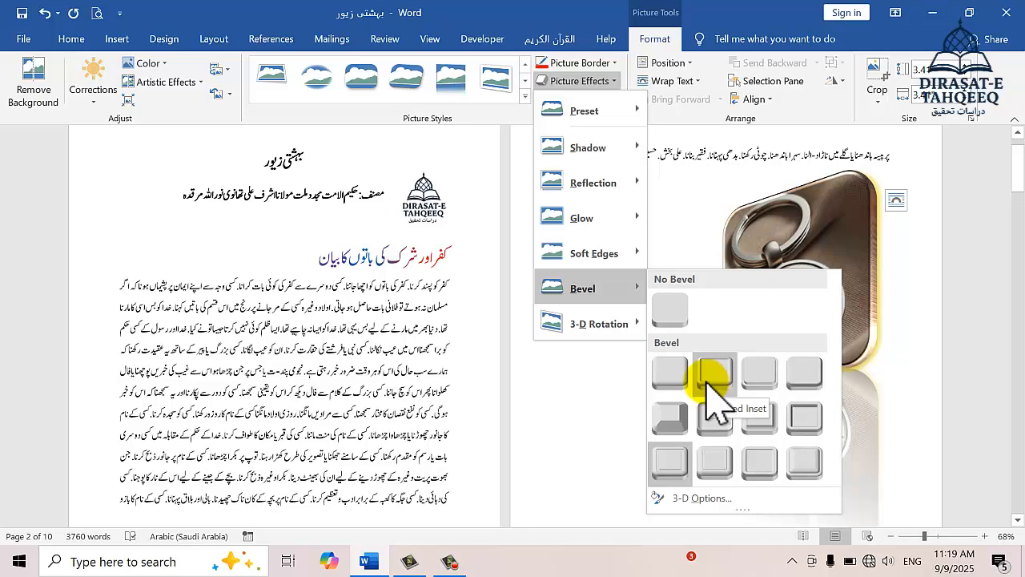
pyautogui.click(679, 377)
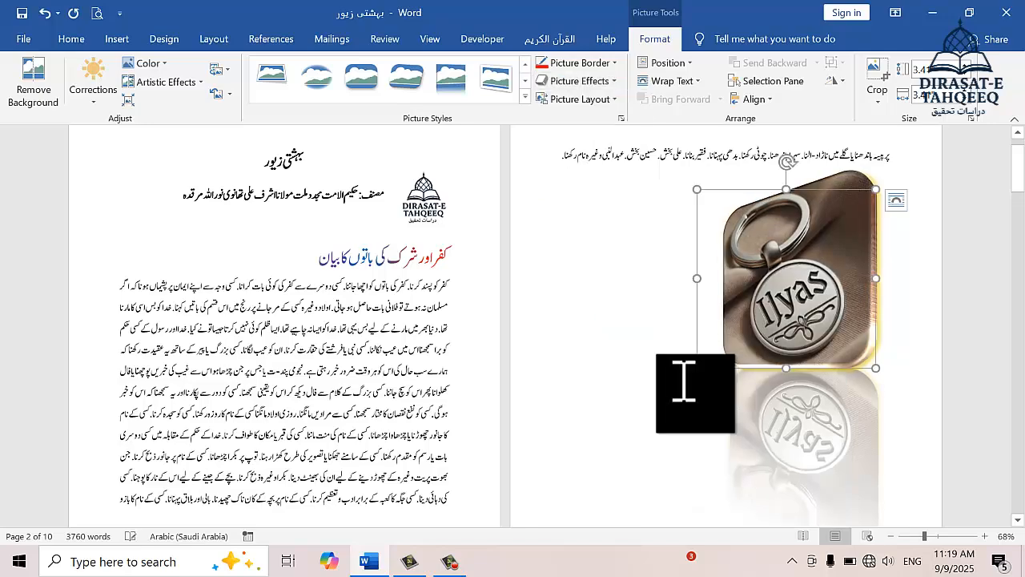
pyautogui.click(603, 80)
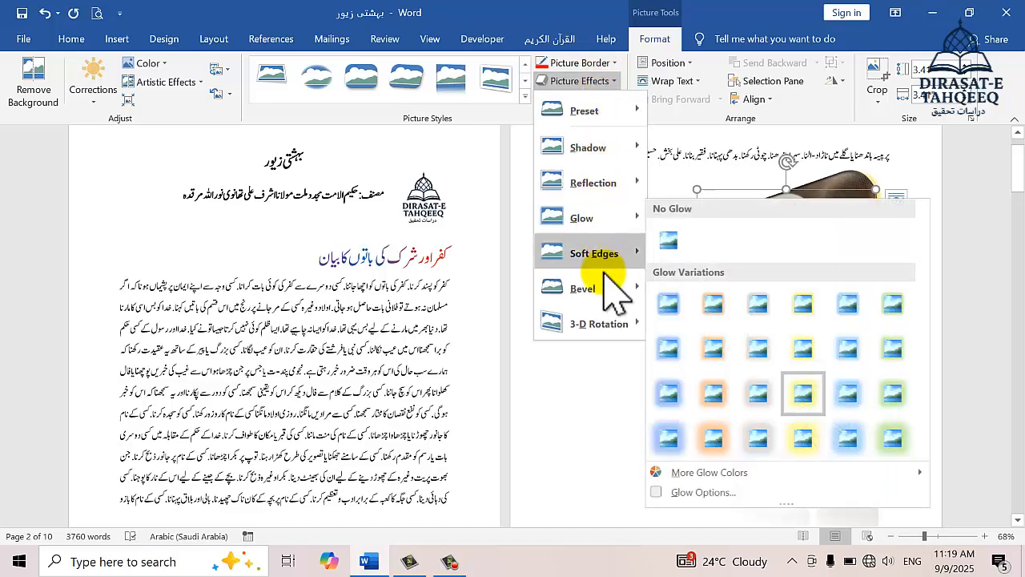
pyautogui.moveTo(633, 328)
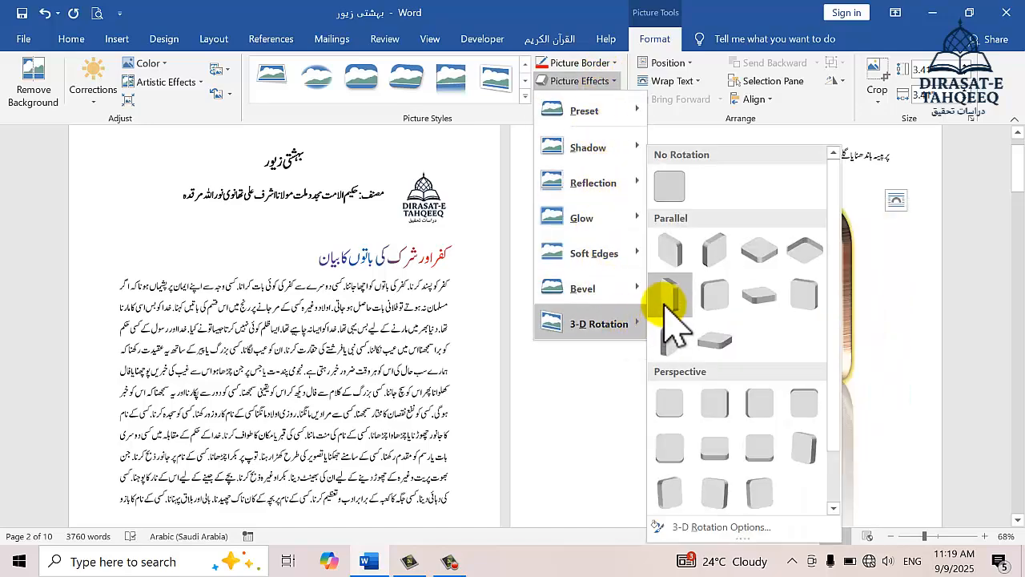
pyautogui.click(676, 255)
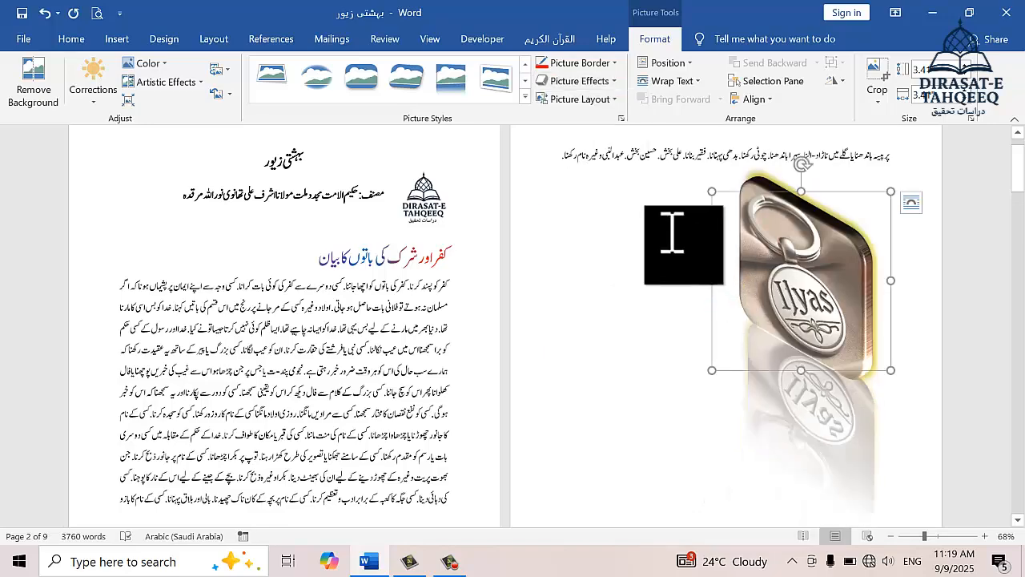
# - Change the keychain picture's 3-D rotation to the third parallel preset in the second row and deselect the picture
pyautogui.click(614, 82)
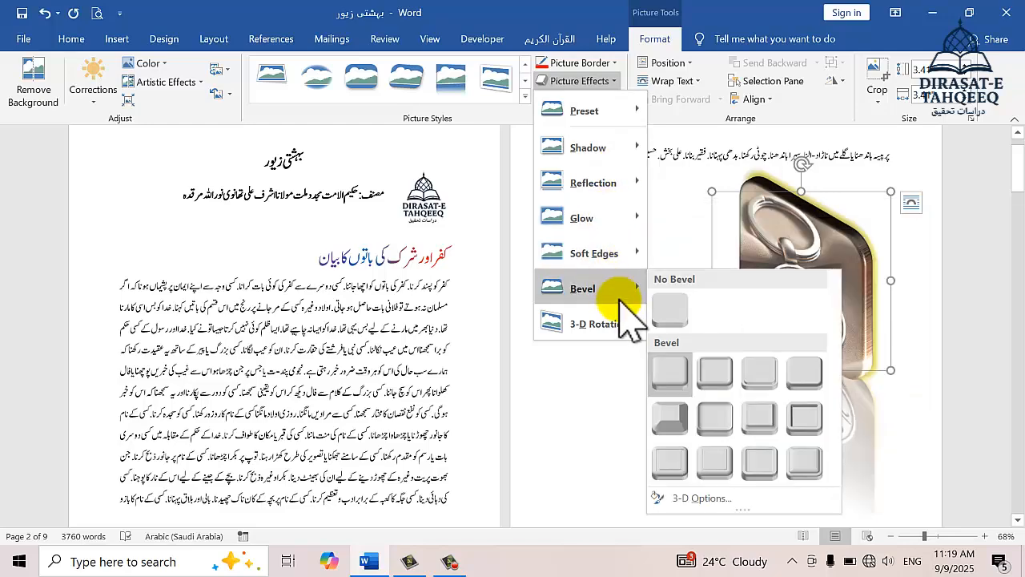
pyautogui.moveTo(633, 333)
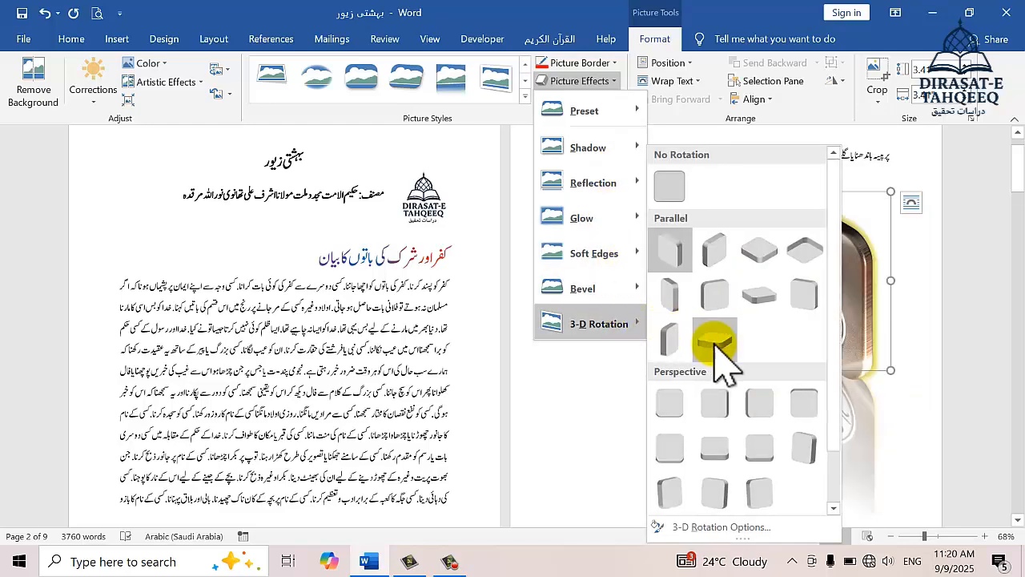
pyautogui.click(759, 293)
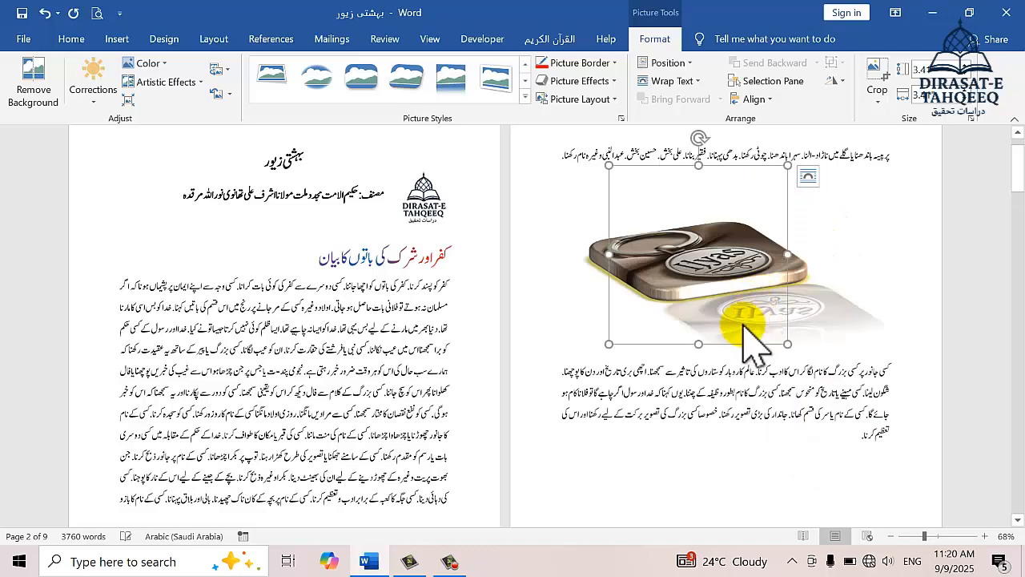
pyautogui.click(691, 378)
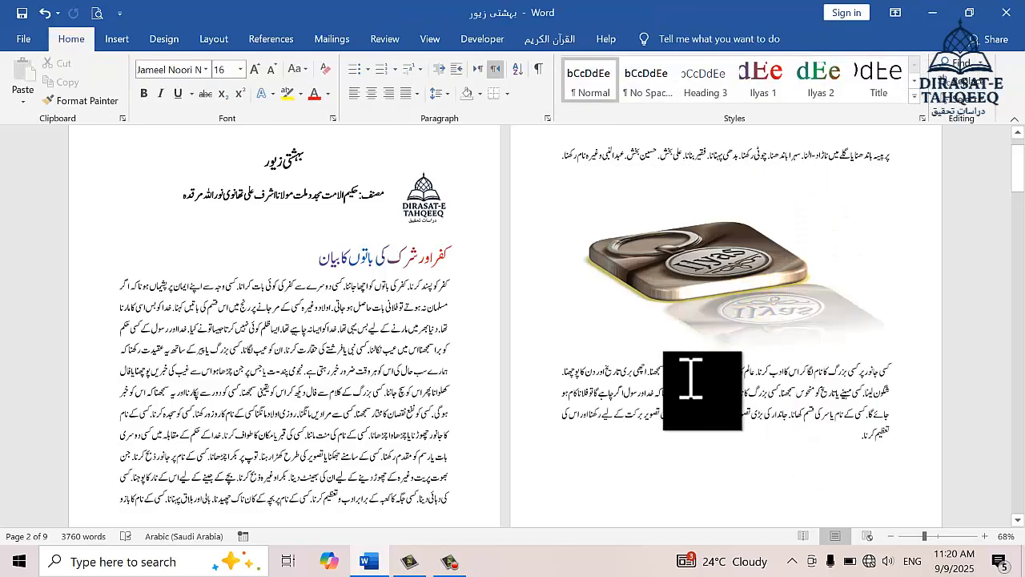
# - Examine the rotated keychain picture close up, including its bevelled edges, yellow glow and reflection
pyautogui.click(939, 536)
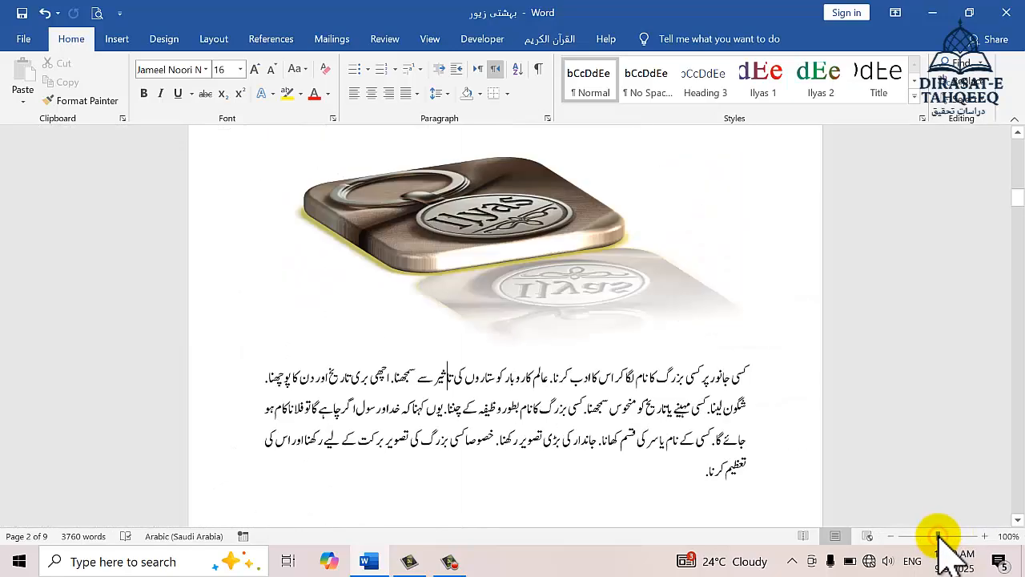
pyautogui.click(955, 535)
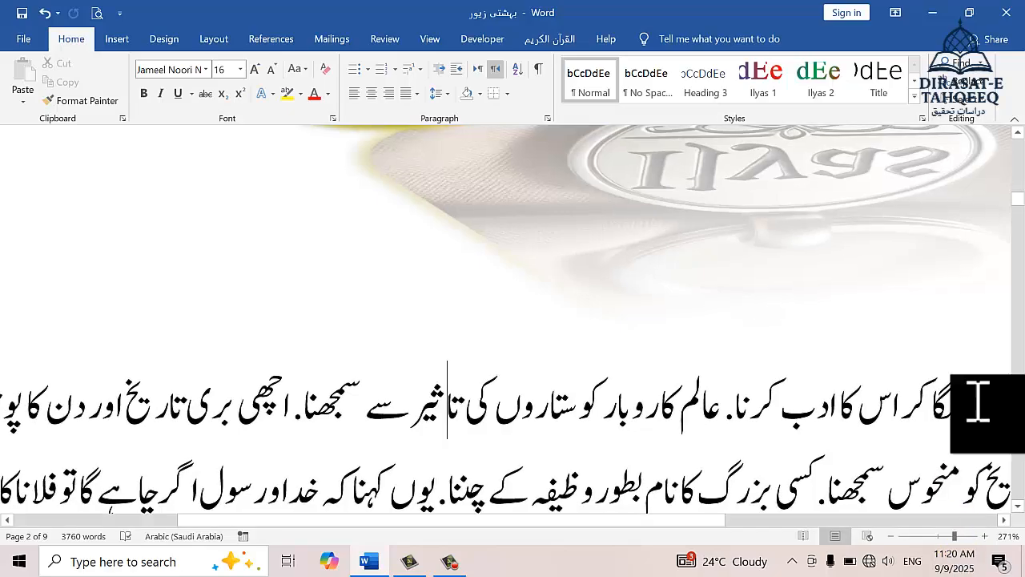
pyautogui.moveTo(1007, 205)
pyautogui.mouseDown()
pyautogui.moveTo(1002, 168)
pyautogui.moveTo(998, 202)
pyautogui.mouseUp()
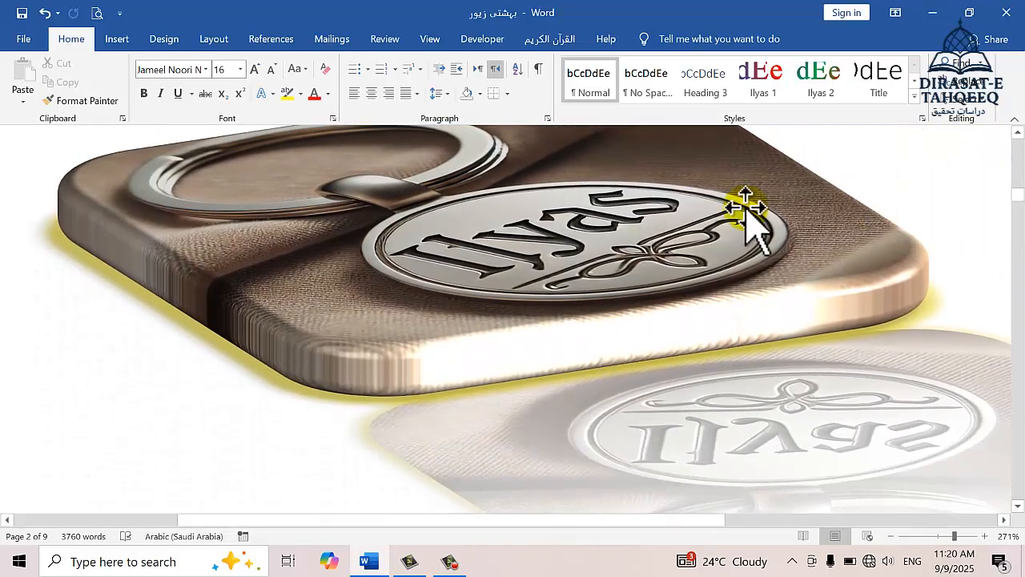
pyautogui.click(613, 249)
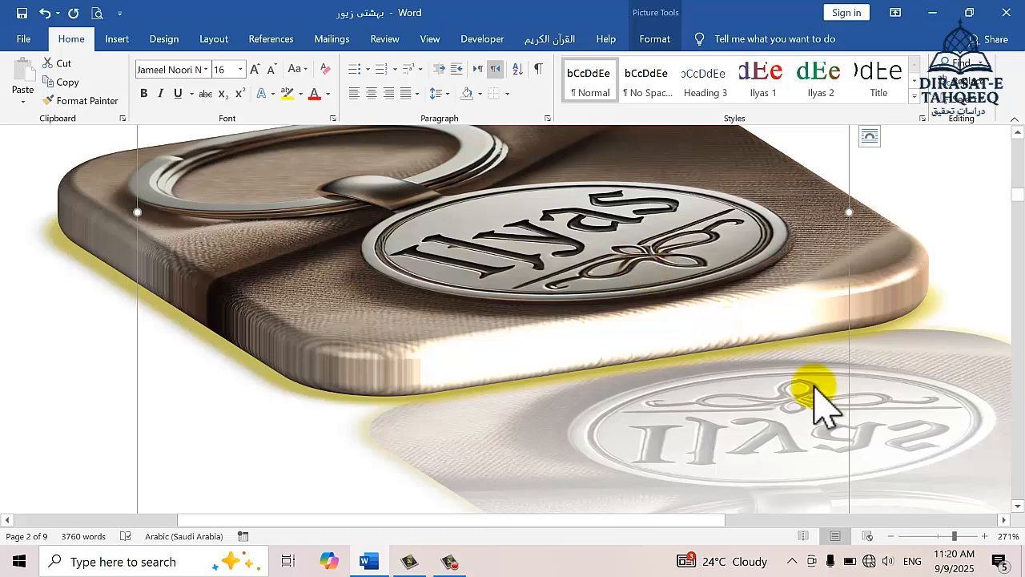
pyautogui.click(939, 536)
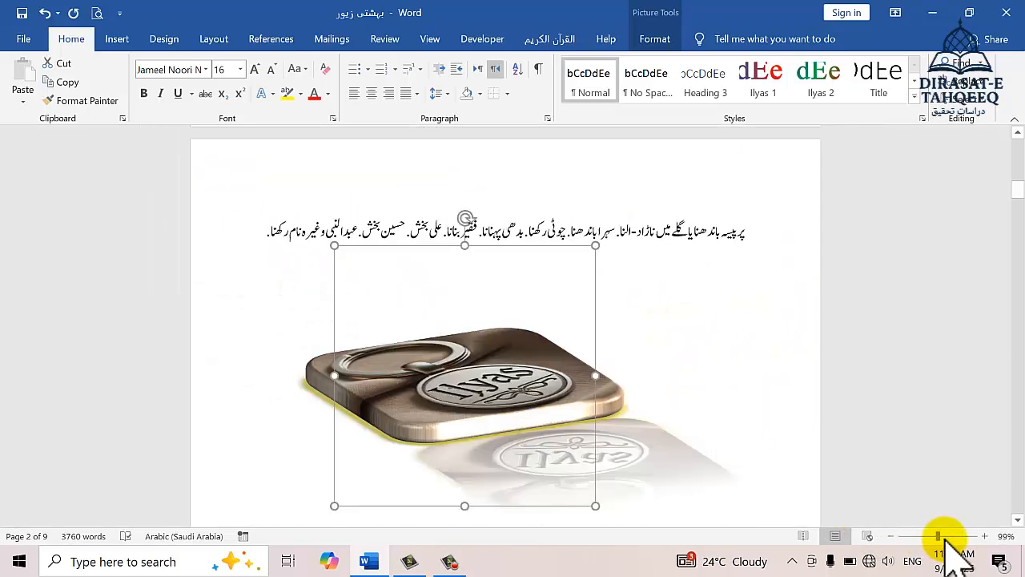
pyautogui.click(949, 536)
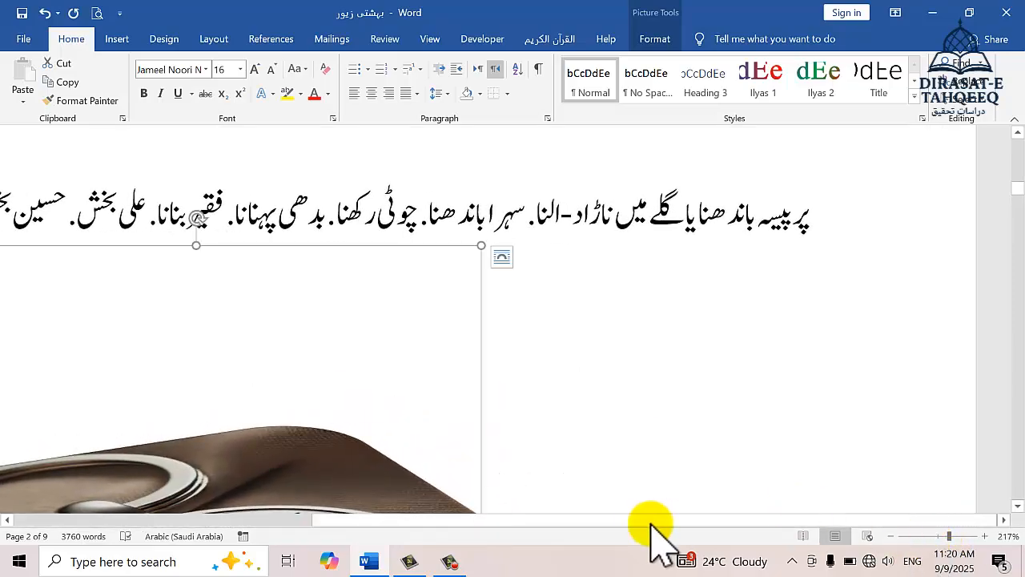
pyautogui.moveTo(623, 525); pyautogui.dragTo(403, 513)
pyautogui.press('Escape')
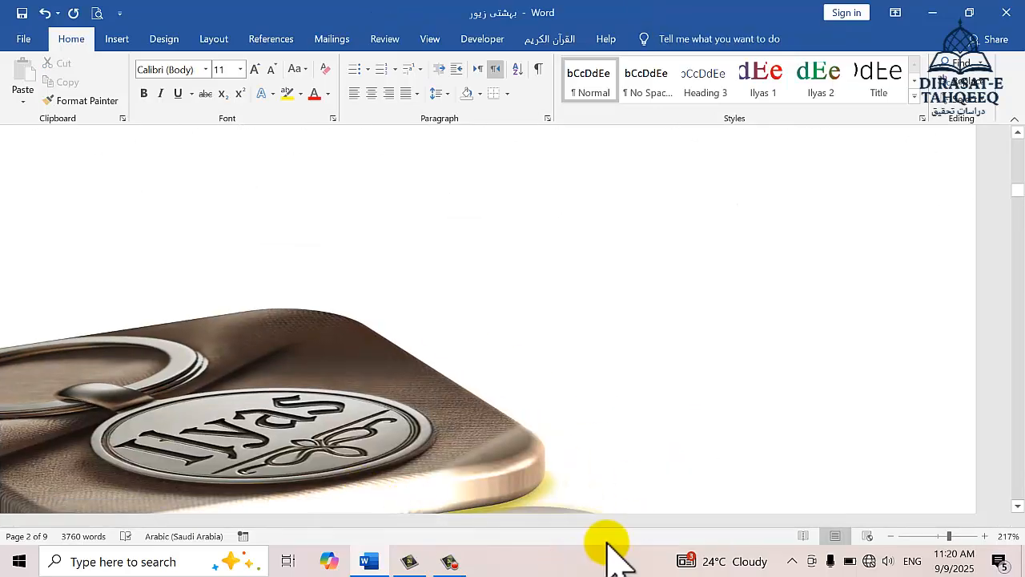
pyautogui.moveTo(618, 524); pyautogui.dragTo(393, 485)
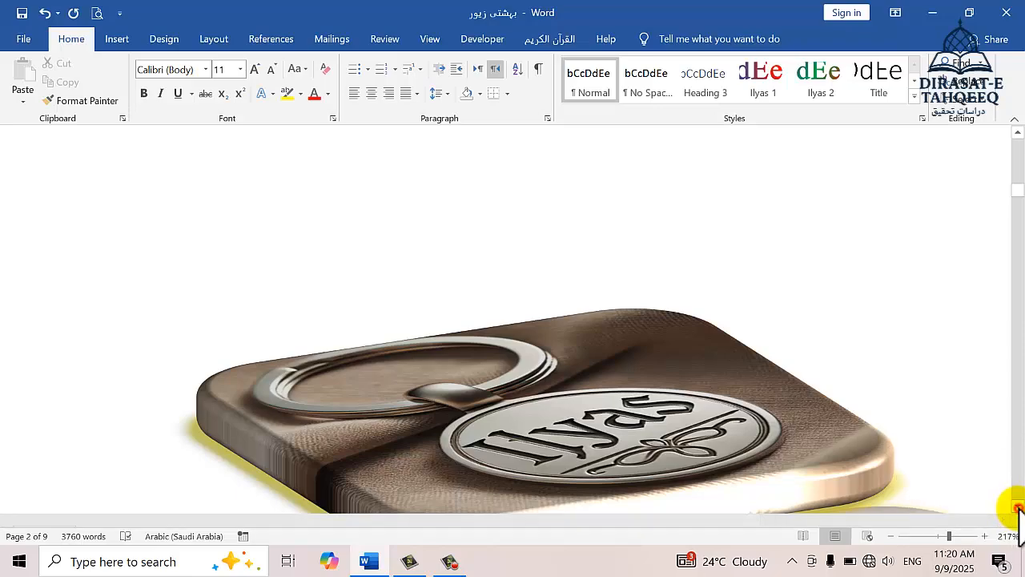
pyautogui.moveTo(1018, 506); pyautogui.dragTo(1019, 507)
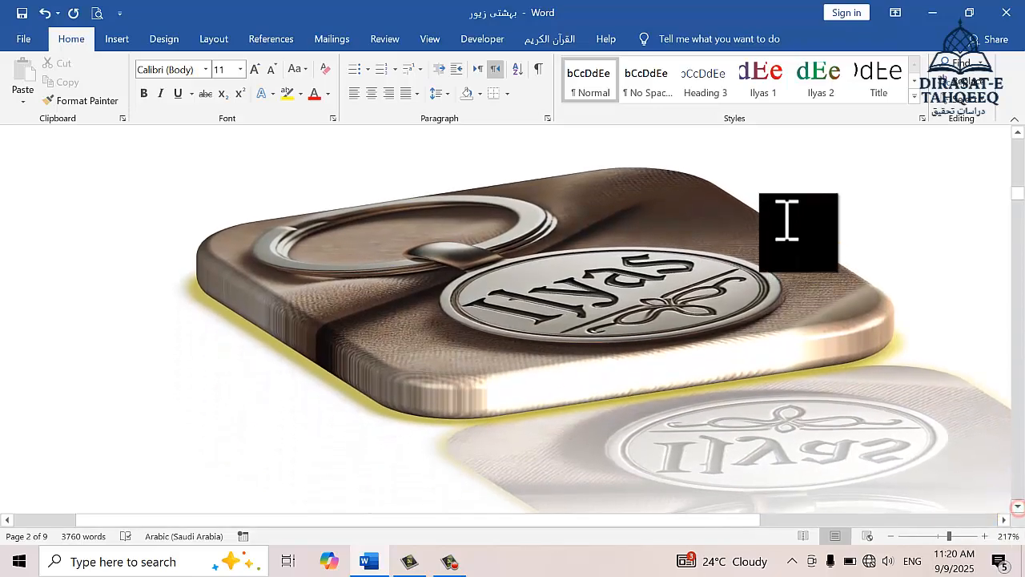
# - Review the available picture layouts and the text-wrapping position options for the keychain picture without applying any
pyautogui.click(400, 241)
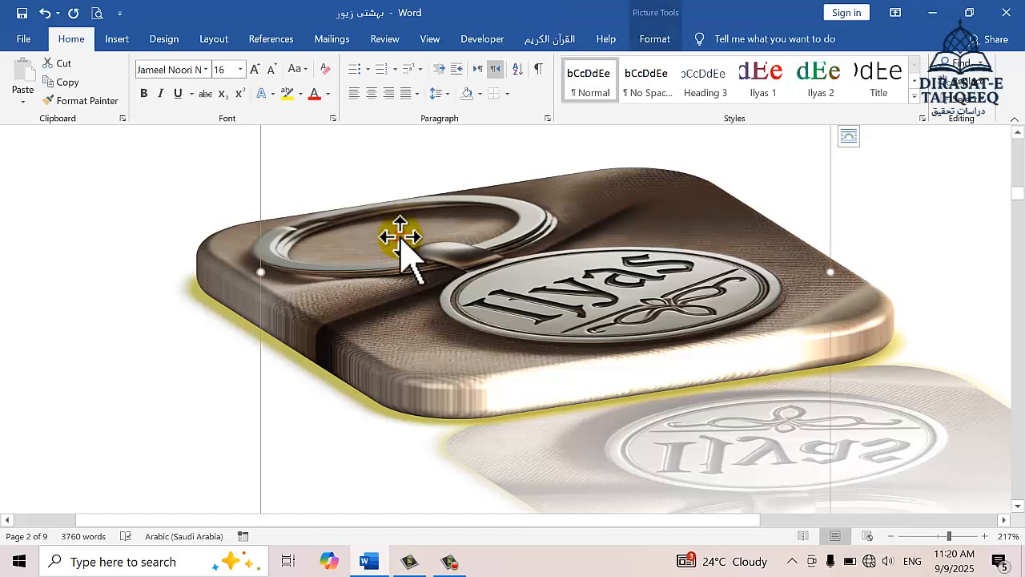
pyautogui.click(655, 40)
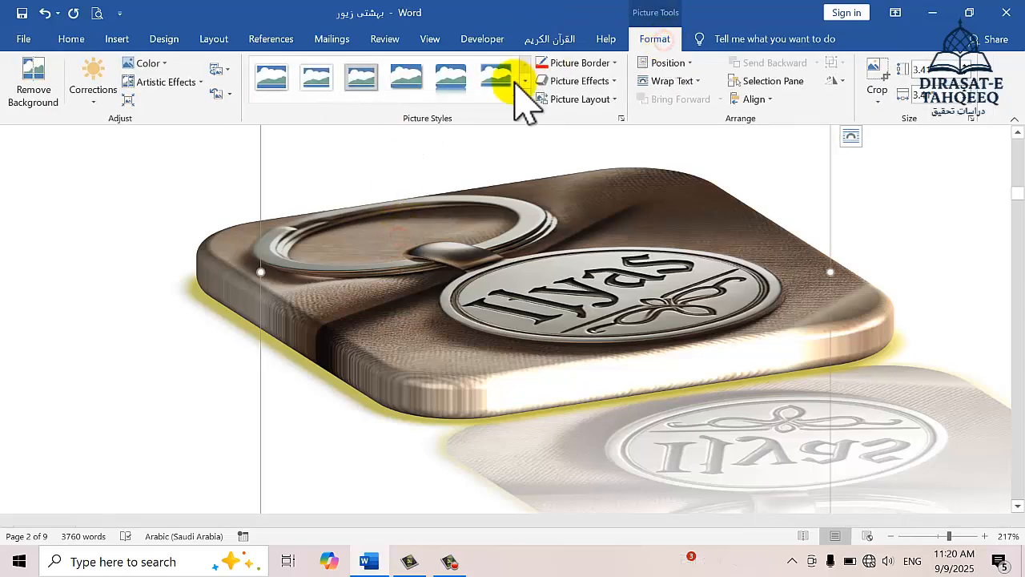
pyautogui.click(607, 101)
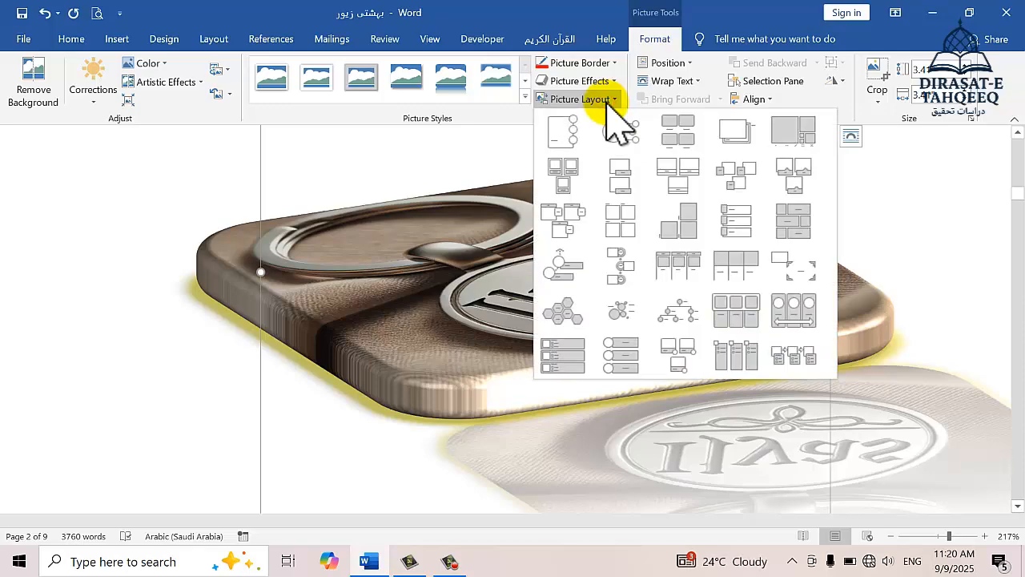
pyautogui.click(606, 101)
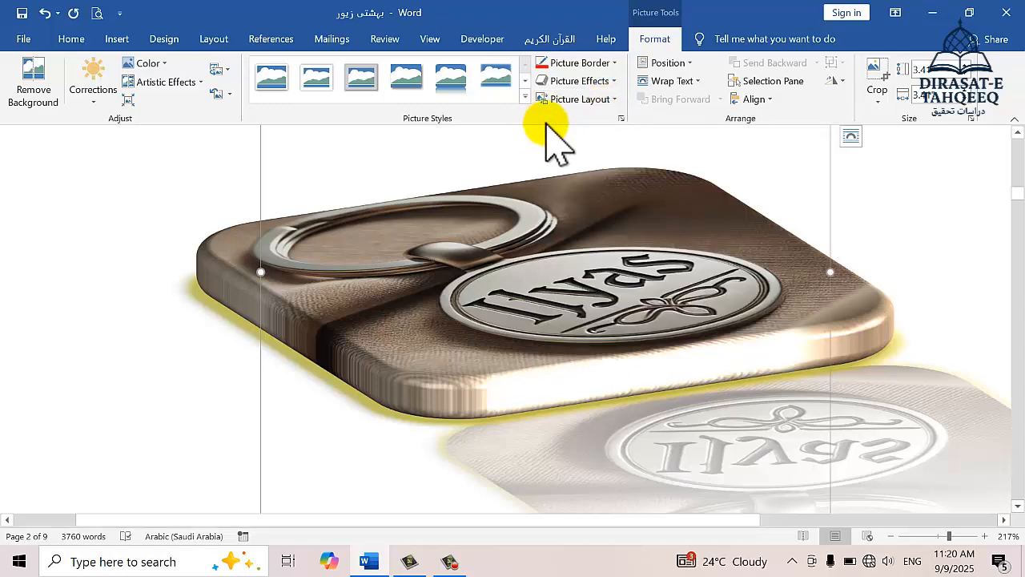
pyautogui.click(690, 64)
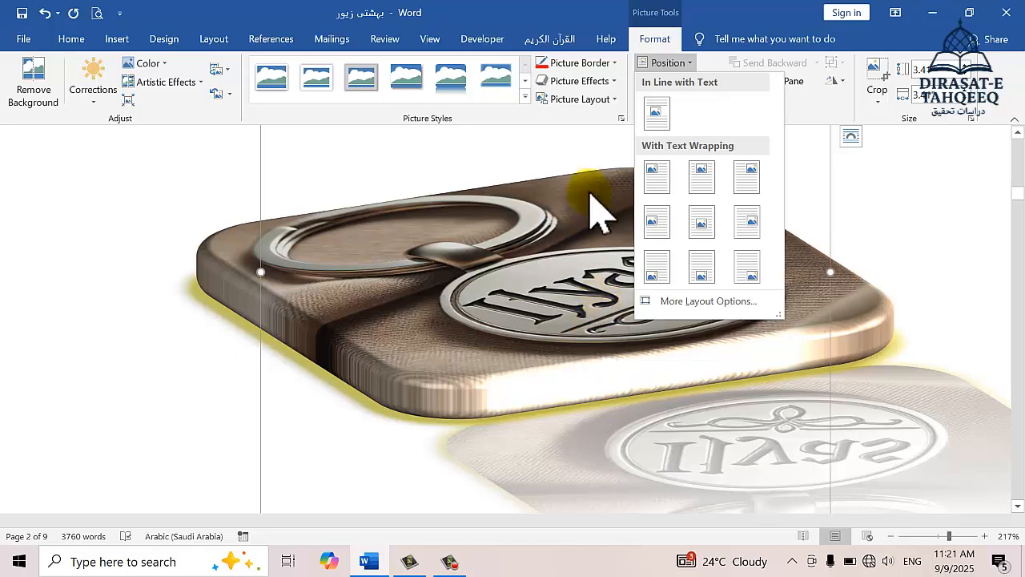
pyautogui.click(607, 137)
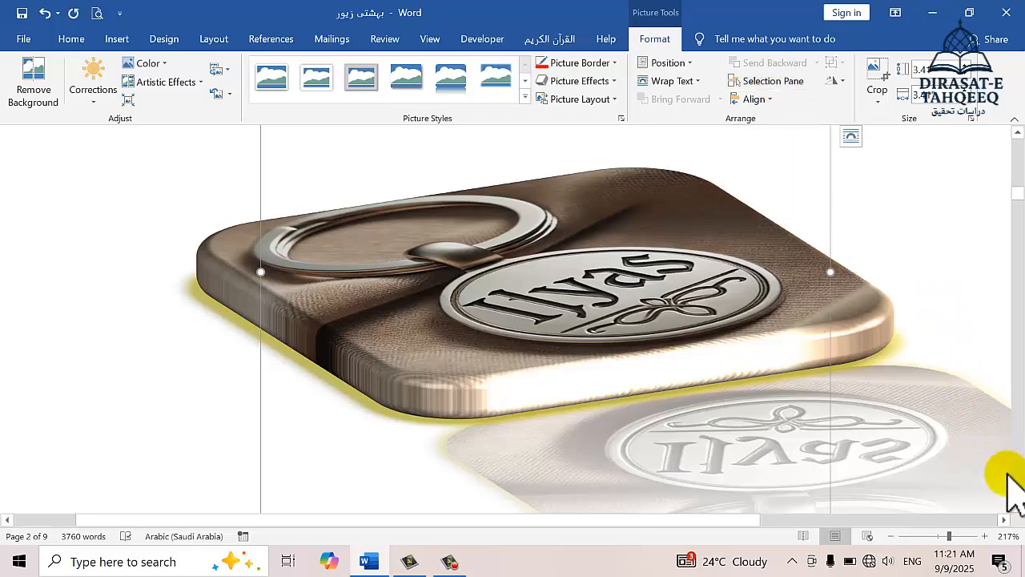
# - Place a copy of the keychain picture above the heading on page three
pyautogui.click(934, 536)
pyautogui.click(913, 536)
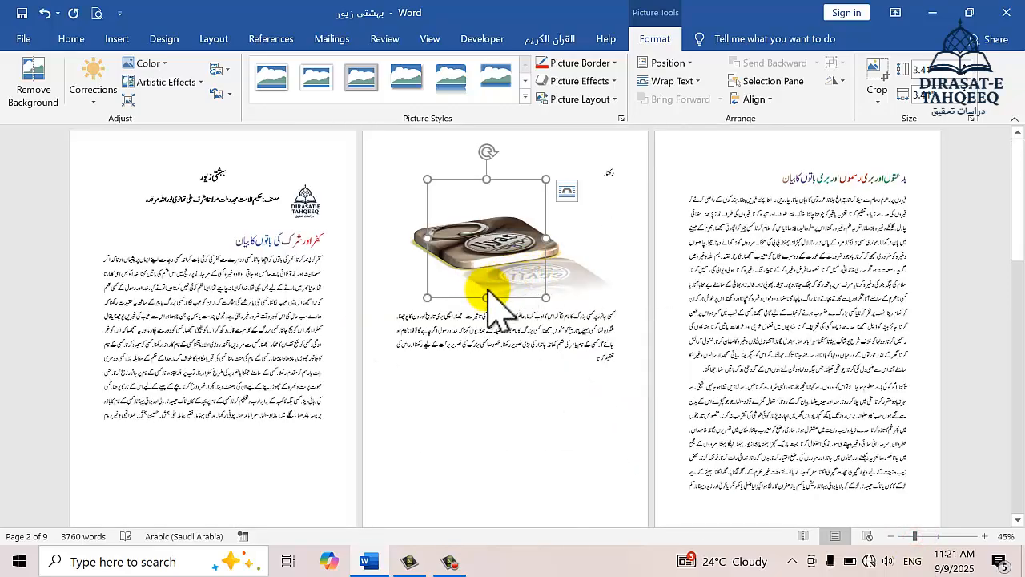
pyautogui.moveTo(479, 305); pyautogui.dragTo(442, 420)
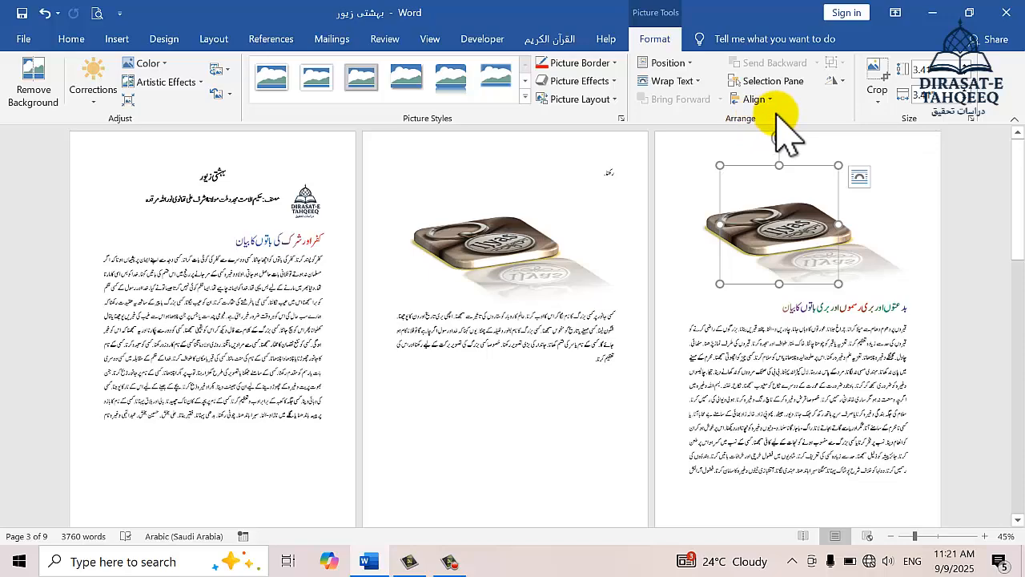
# - View the objects listed in the Selection Pane, show all of them, and close the list
pyautogui.click(772, 81)
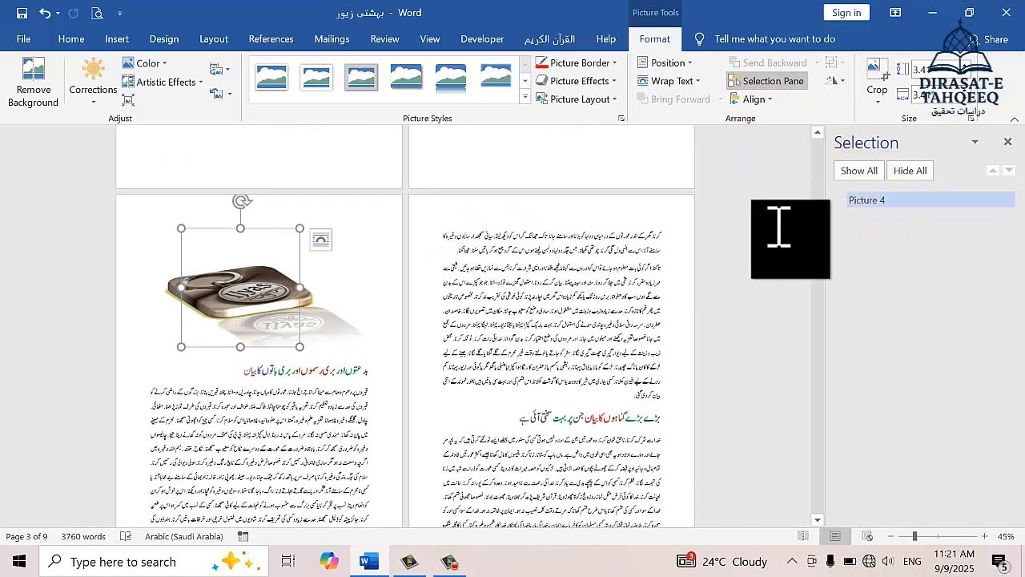
pyautogui.click(850, 168)
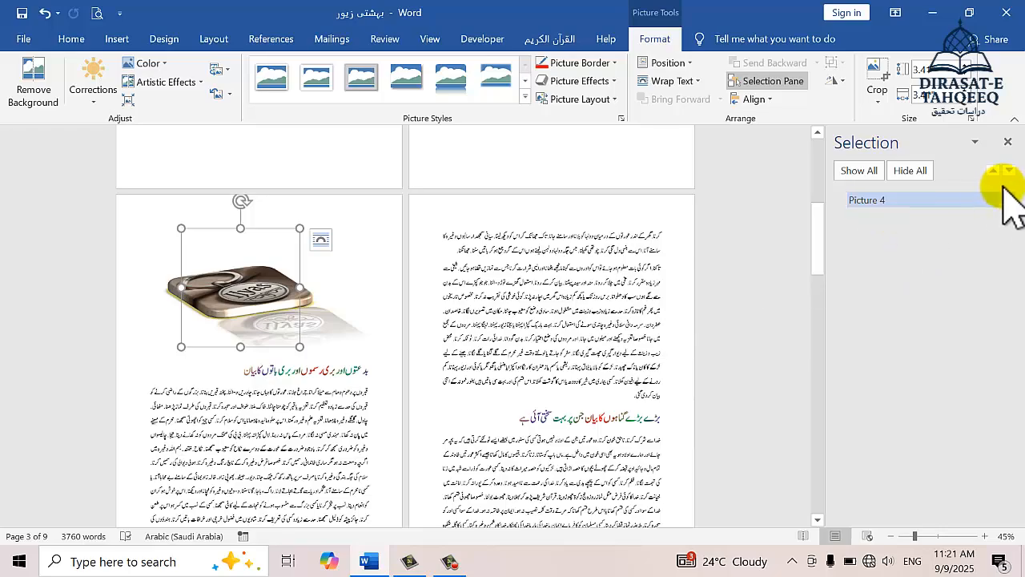
pyautogui.click(1008, 142)
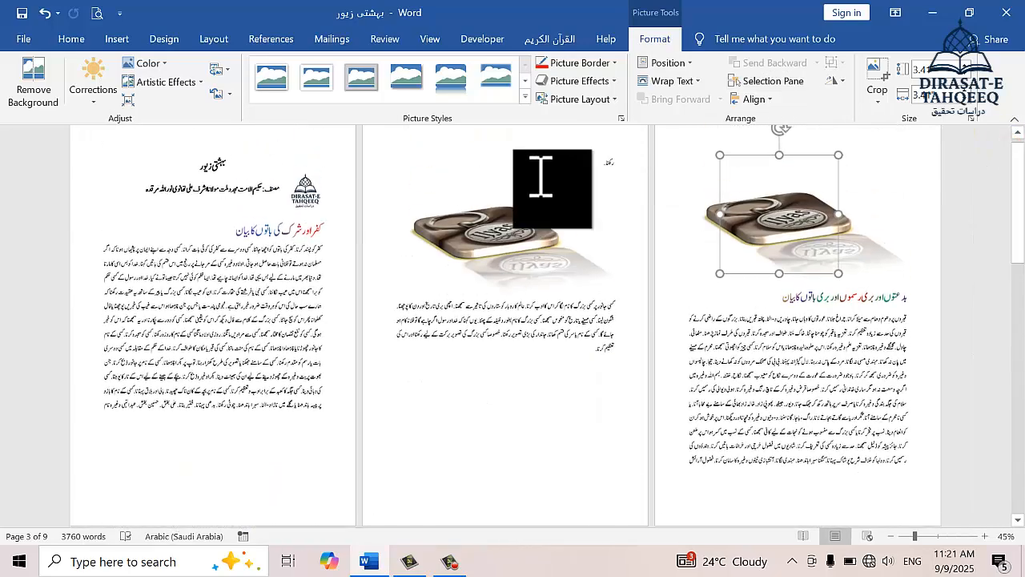
# - Shrink the page-two keychain picture to a height and width of about 1.94 and scatter four copies of it through the text
pyautogui.click(547, 272)
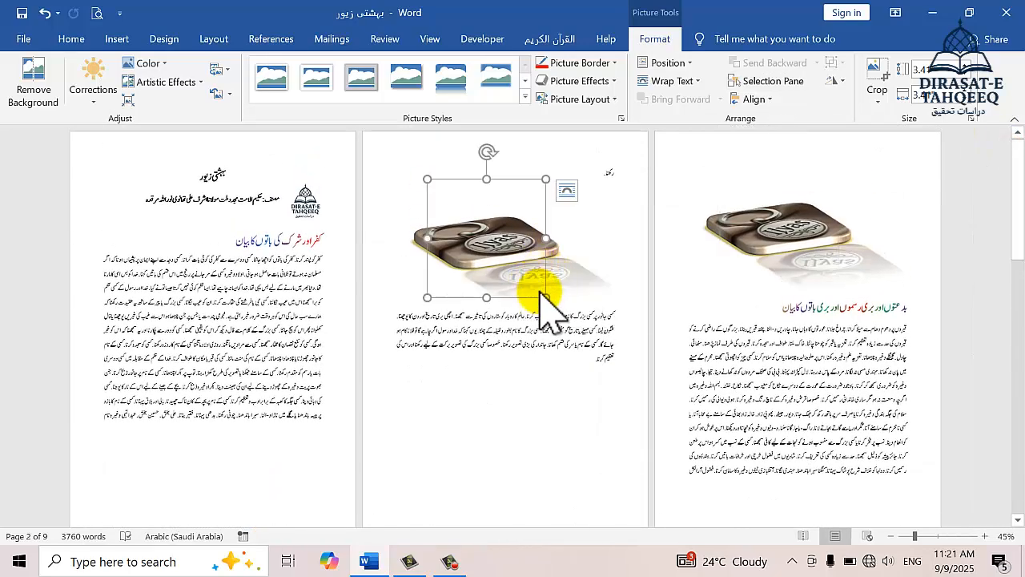
pyautogui.moveTo(542, 292); pyautogui.dragTo(496, 245)
pyautogui.click(244, 465)
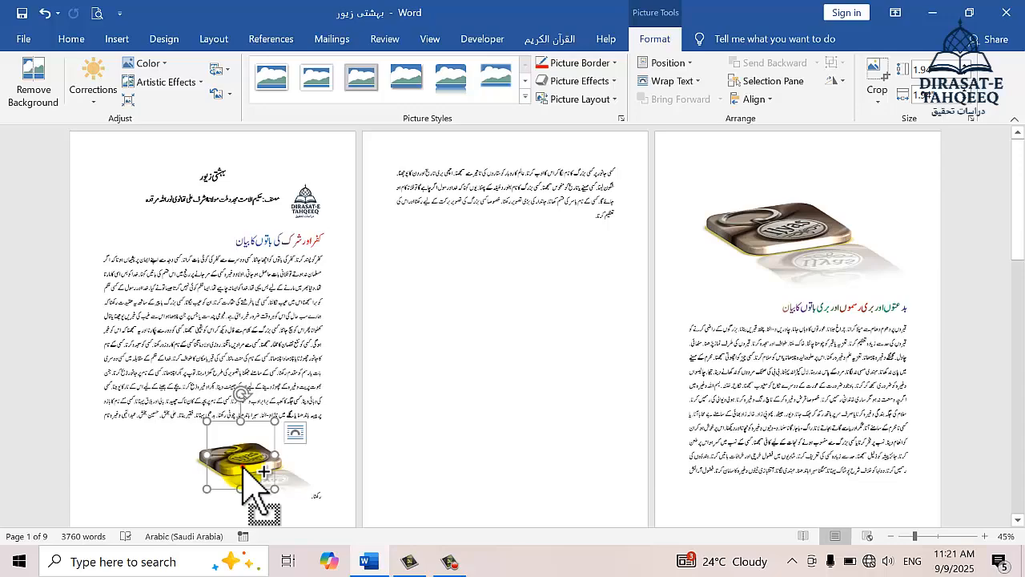
pyautogui.moveTo(230, 439); pyautogui.dragTo(231, 402)
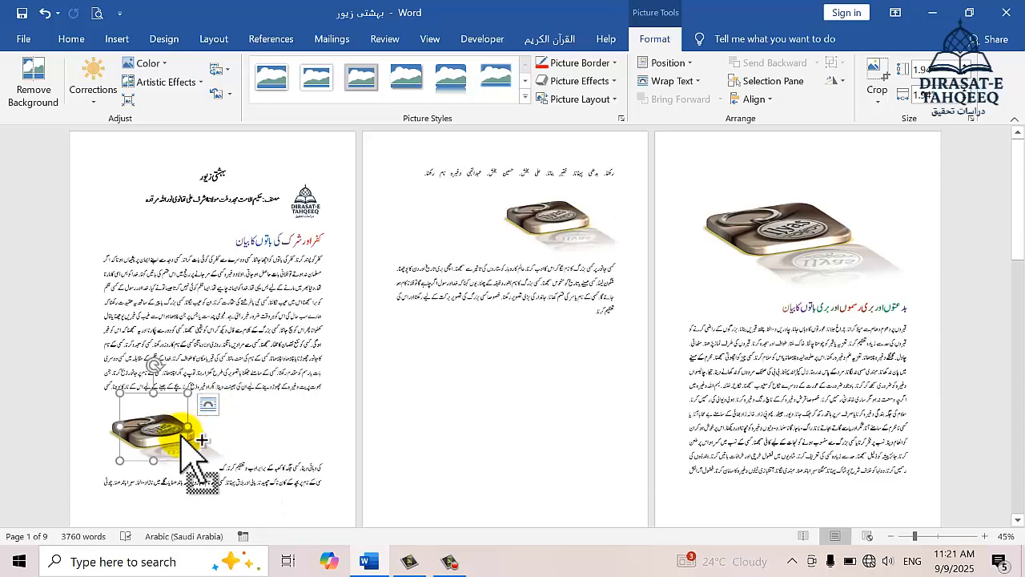
pyautogui.moveTo(190, 457); pyautogui.dragTo(184, 355)
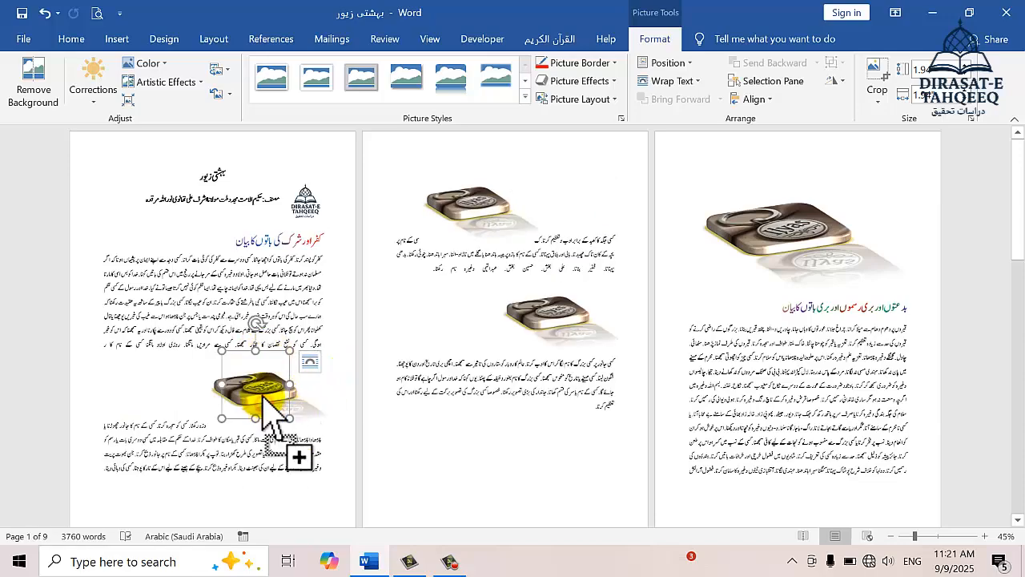
pyautogui.moveTo(262, 398); pyautogui.dragTo(255, 331)
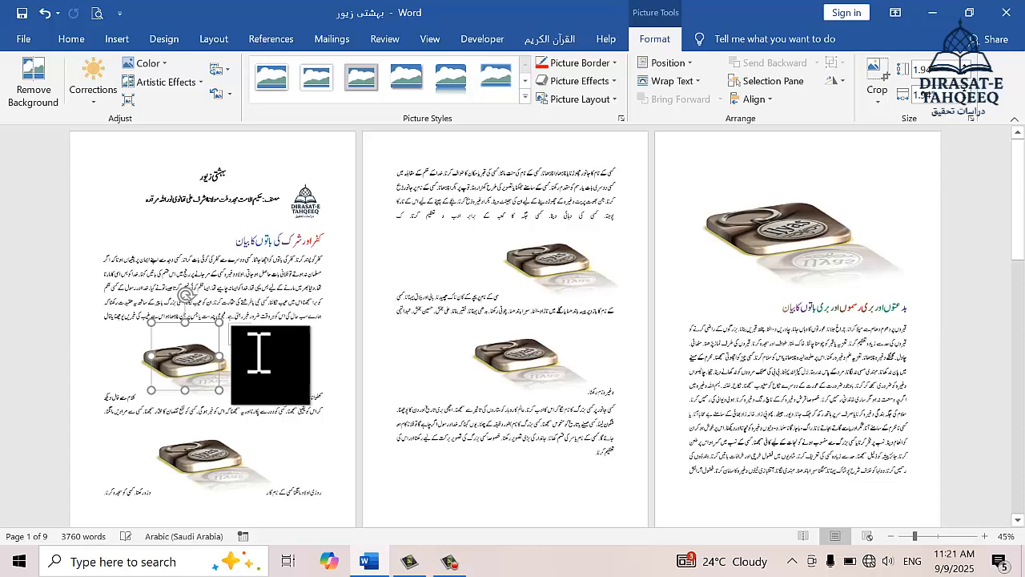
pyautogui.moveTo(210, 383); pyautogui.dragTo(195, 294)
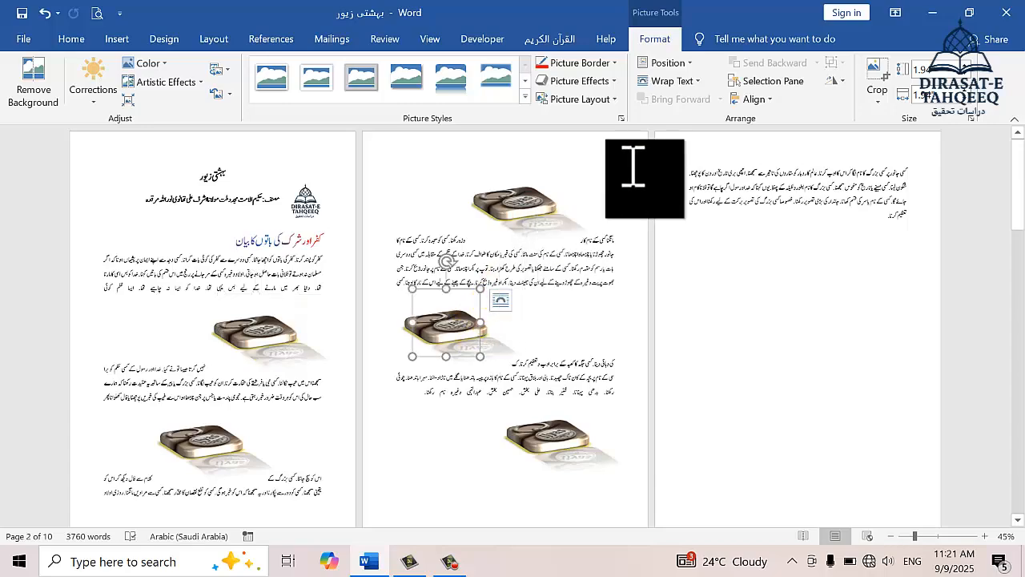
# - Use the Selection Pane to locate Picture 6, Picture 3 and Picture 5 in turn, and finish with a closer look at Picture 5
pyautogui.click(773, 81)
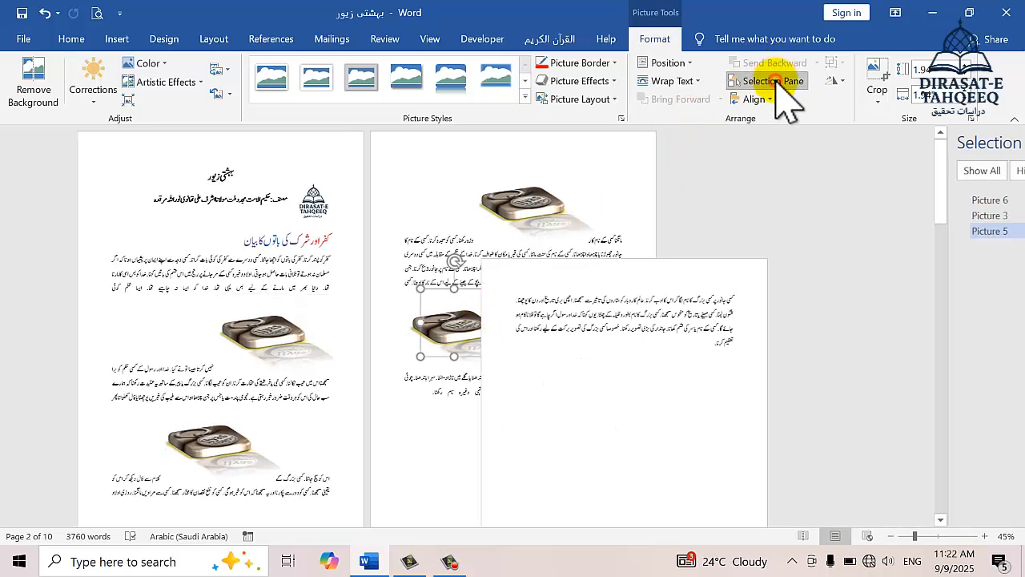
pyautogui.click(881, 200)
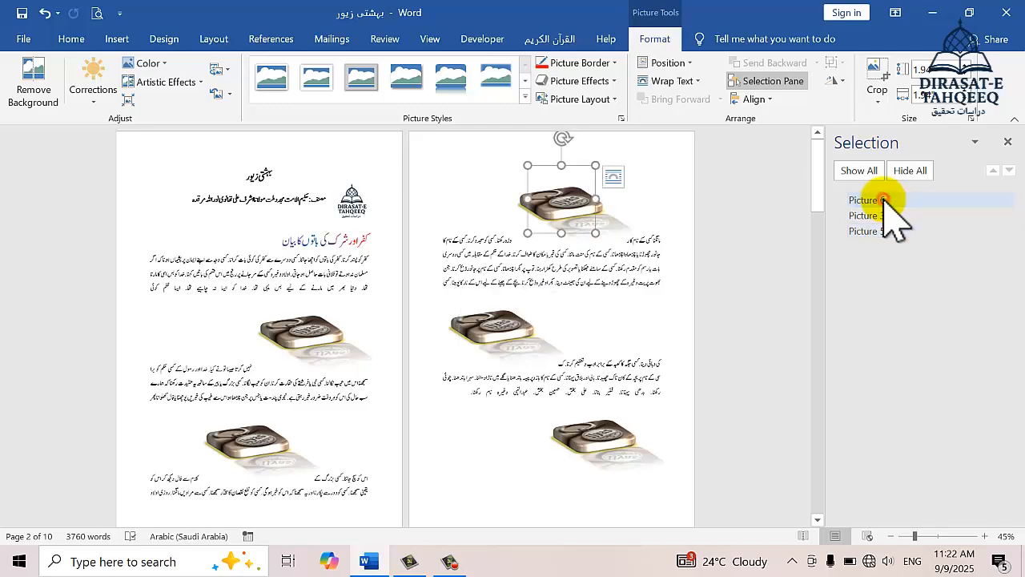
pyautogui.click(882, 215)
pyautogui.click(881, 232)
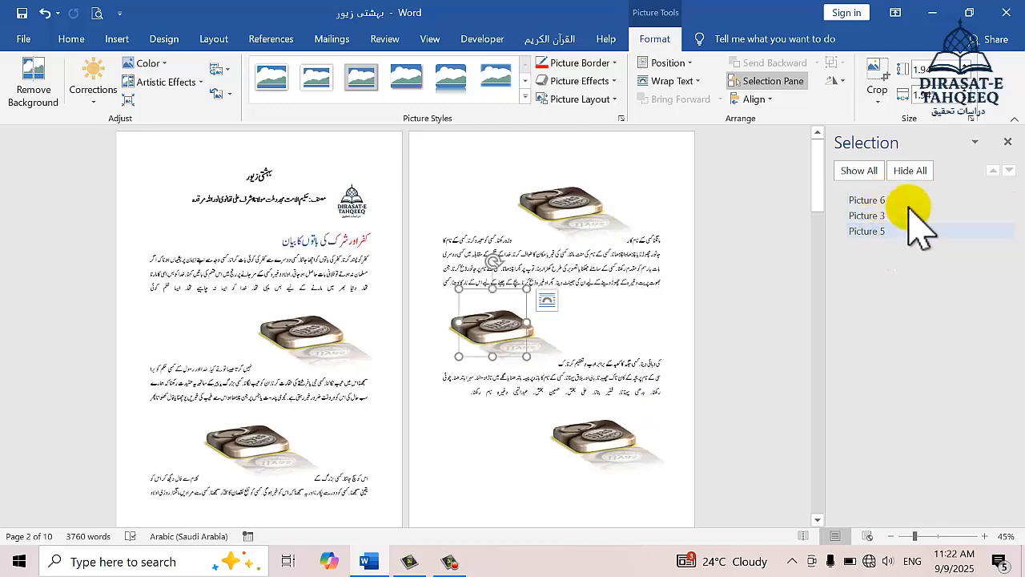
pyautogui.click(1006, 141)
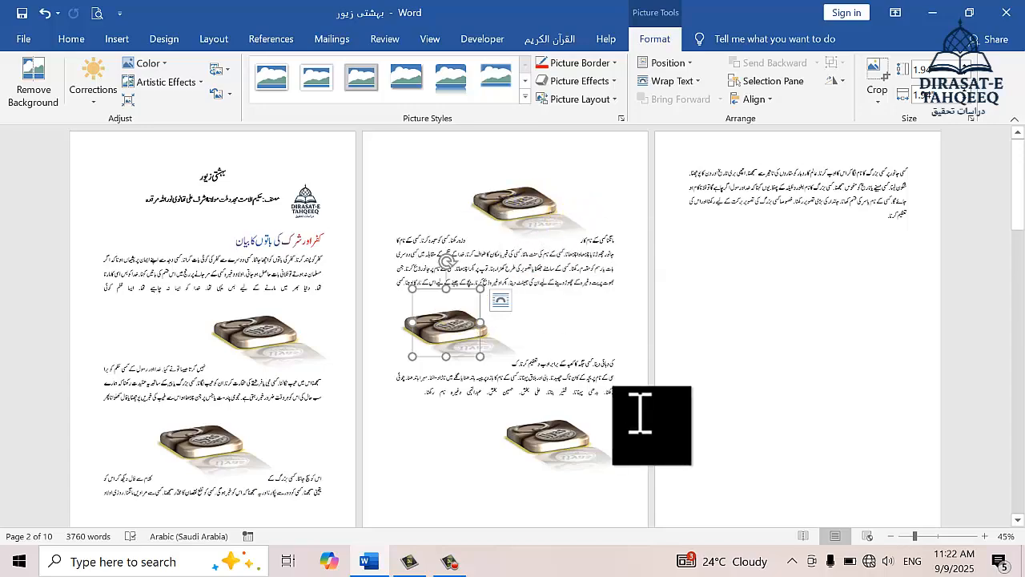
pyautogui.click(943, 536)
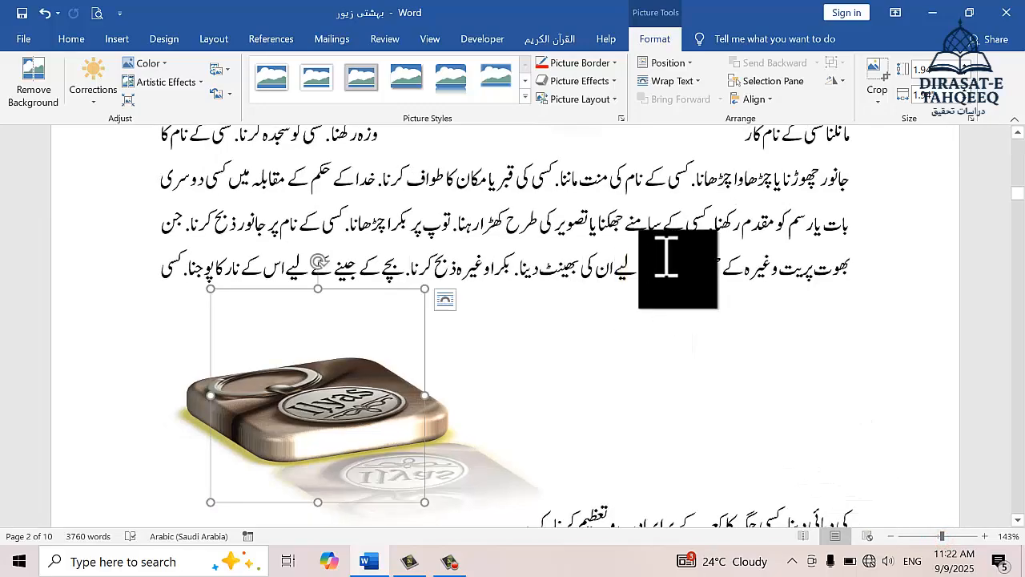
# - Insert the download picture from the Desktop into the page-two paragraph and give it the strongest color saturation preset
pyautogui.click(666, 258)
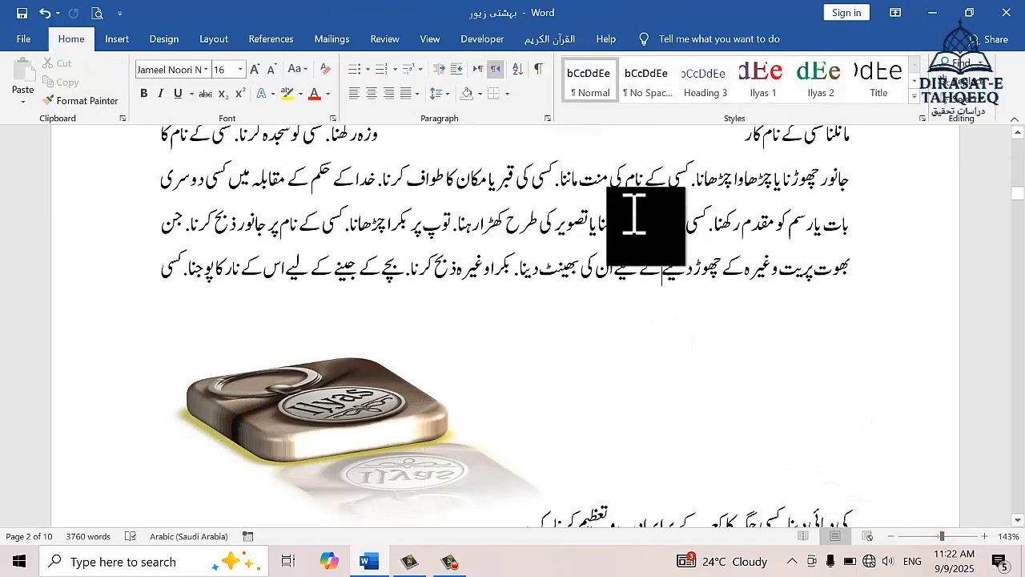
pyautogui.doubleClick(694, 183)
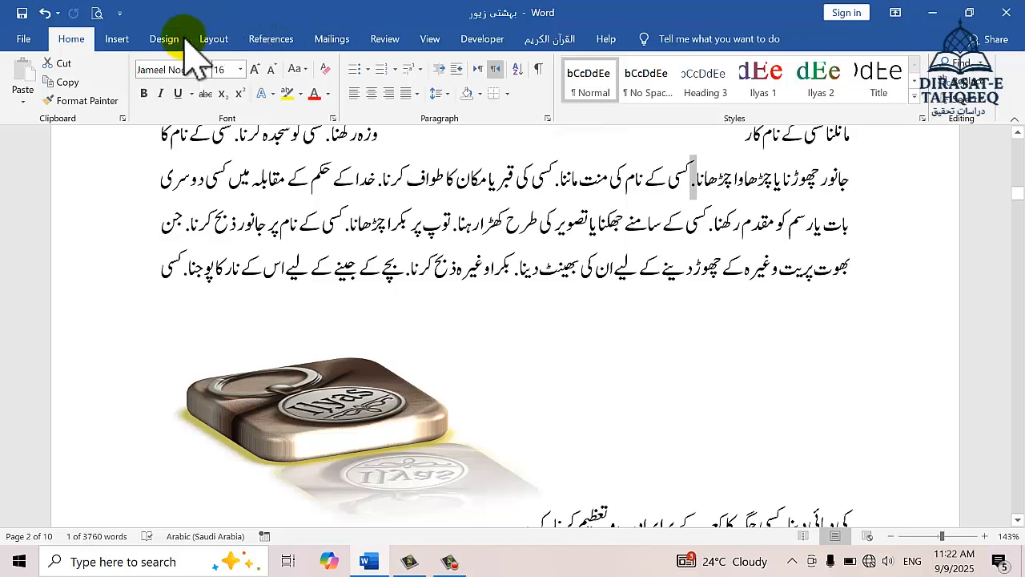
pyautogui.click(117, 38)
pyautogui.click(154, 75)
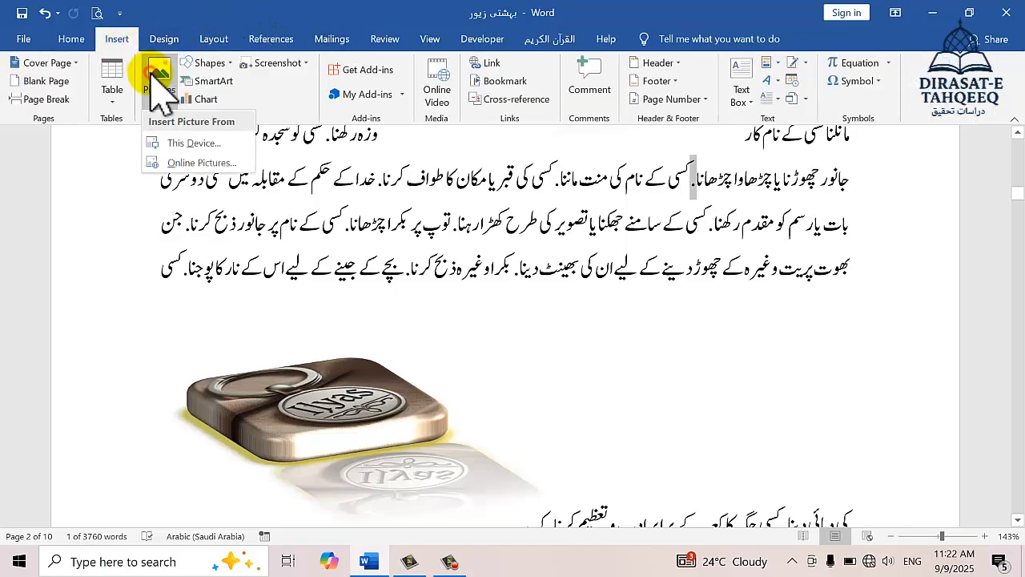
pyautogui.click(191, 143)
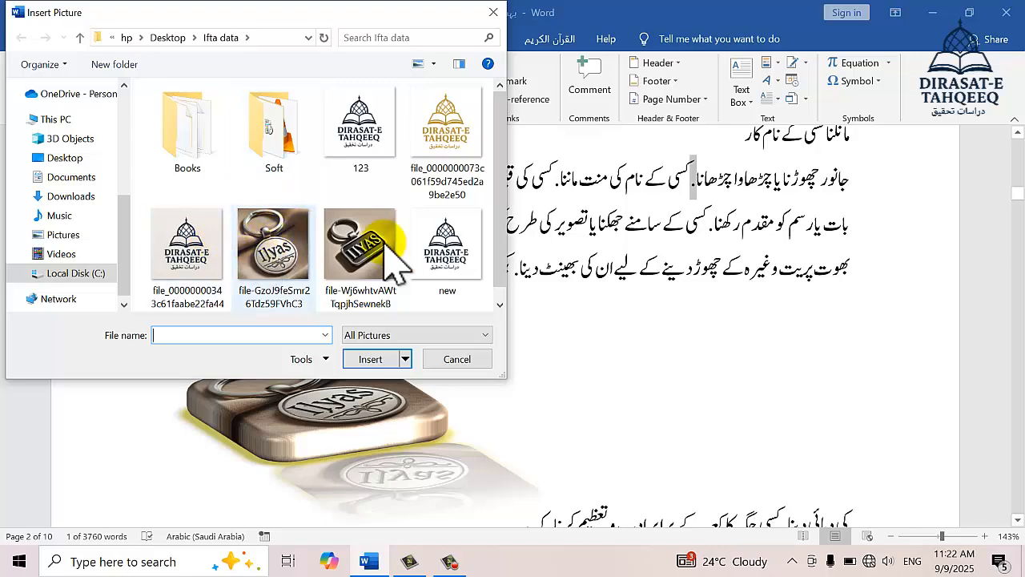
pyautogui.click(82, 160)
pyautogui.click(220, 240)
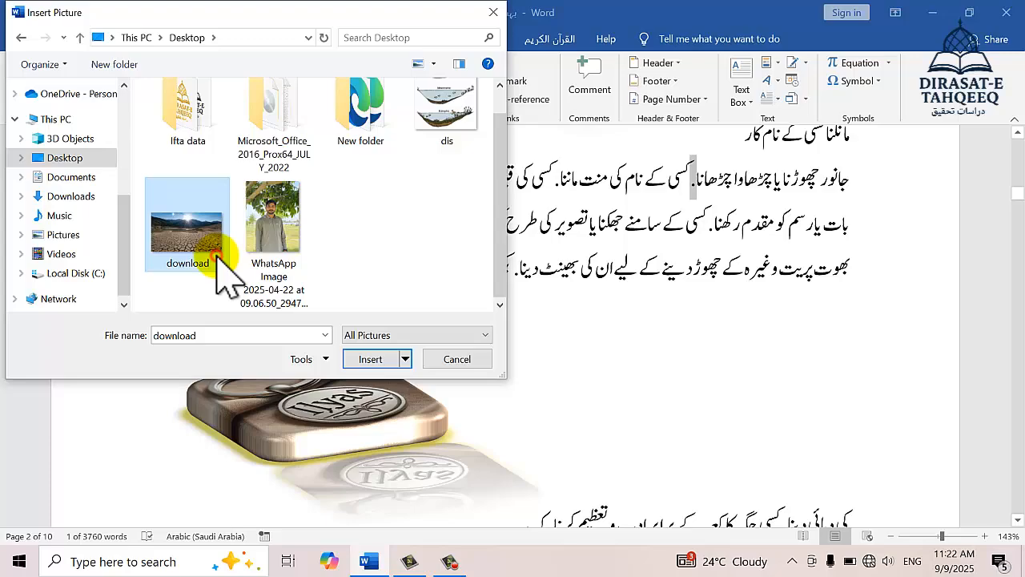
pyautogui.click(359, 359)
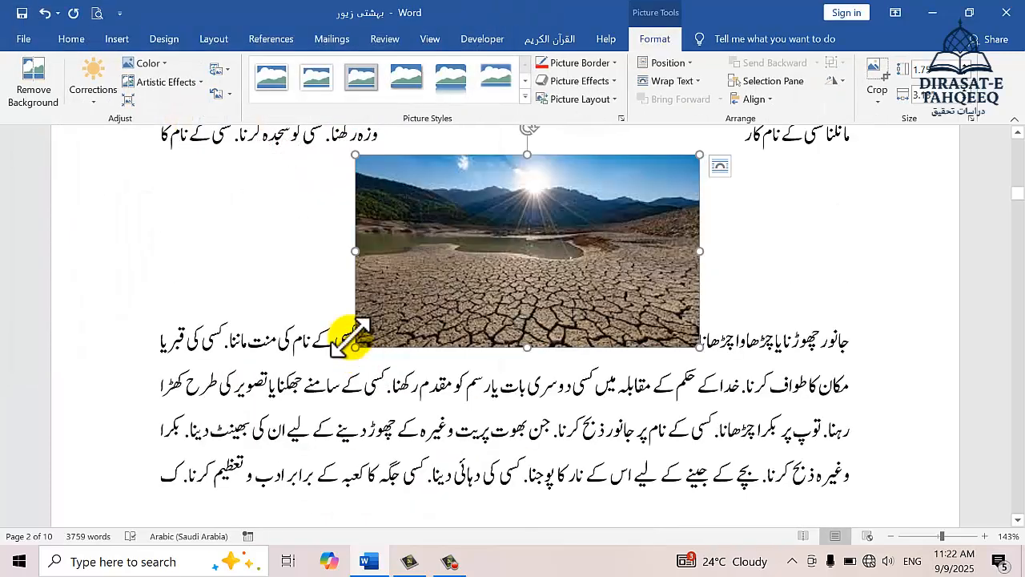
pyautogui.click(144, 64)
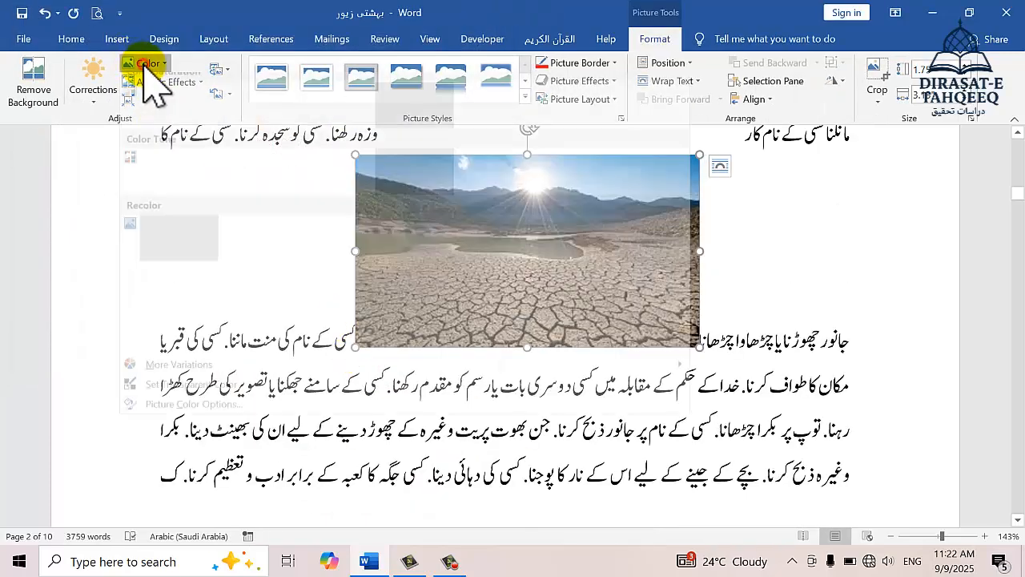
pyautogui.click(628, 124)
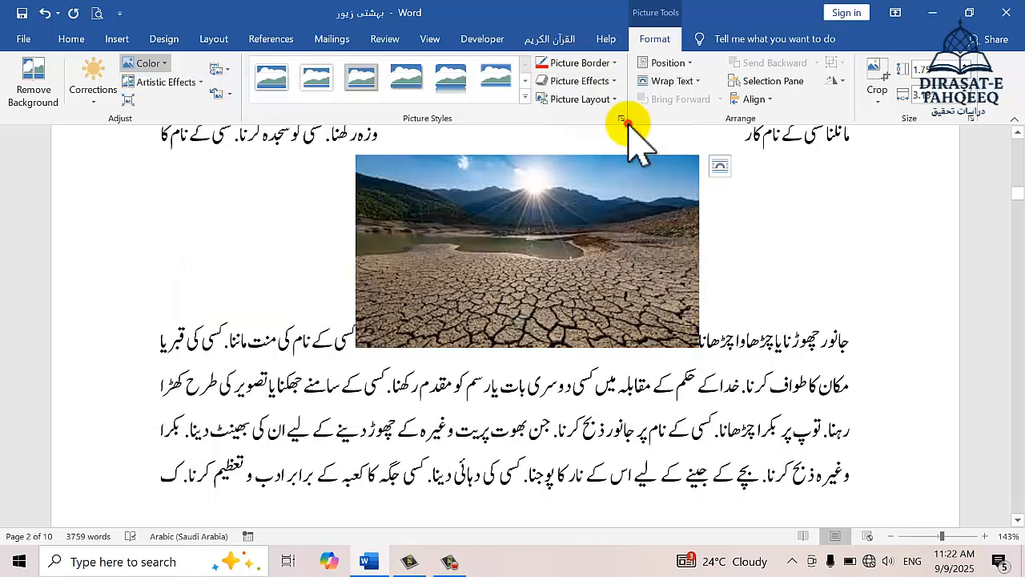
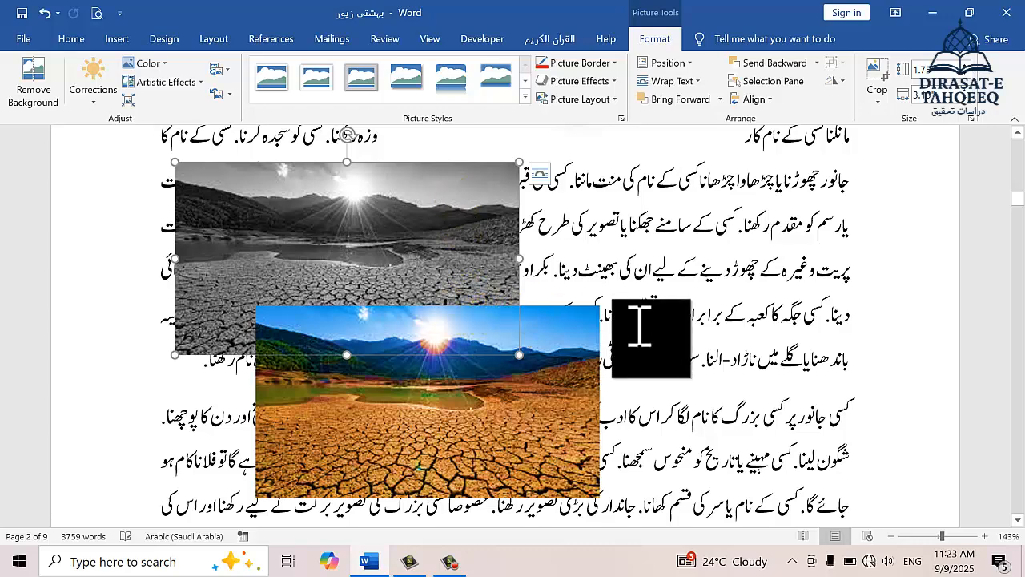
# - Select the grayscale and color landscape pictures together and try Align Left and Align Center on them, undoing each alignment
pyautogui.keyDown('shift'); pyautogui.click(573, 325); pyautogui.keyUp('shift')
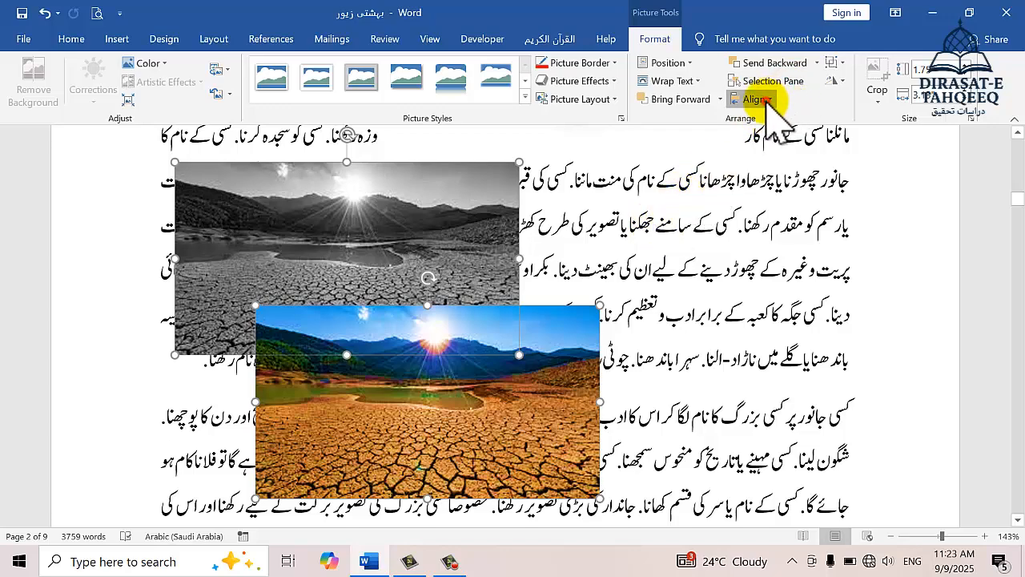
pyautogui.click(767, 100)
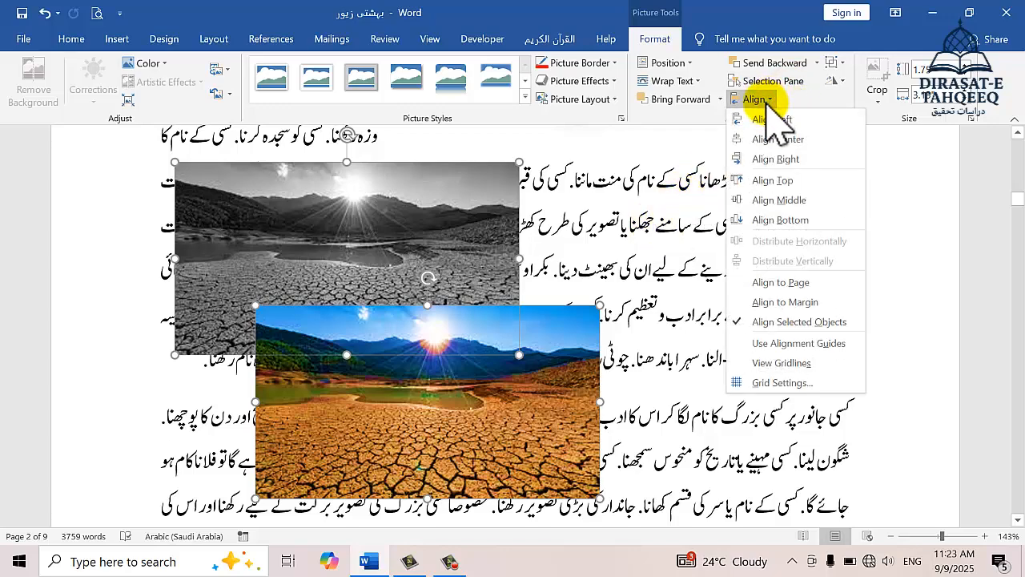
pyautogui.click(771, 120)
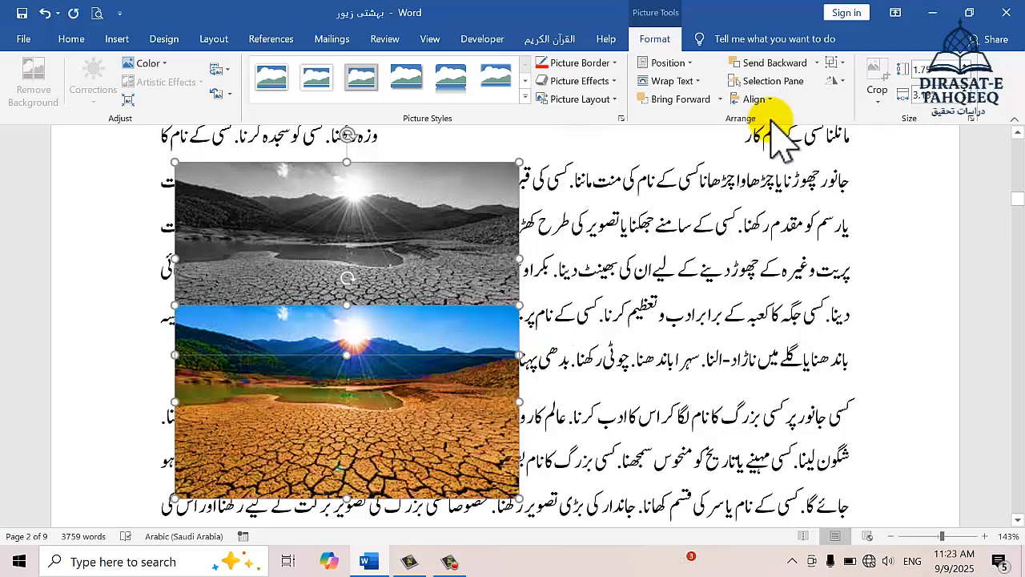
pyautogui.hotkey('ctrl', 'z')
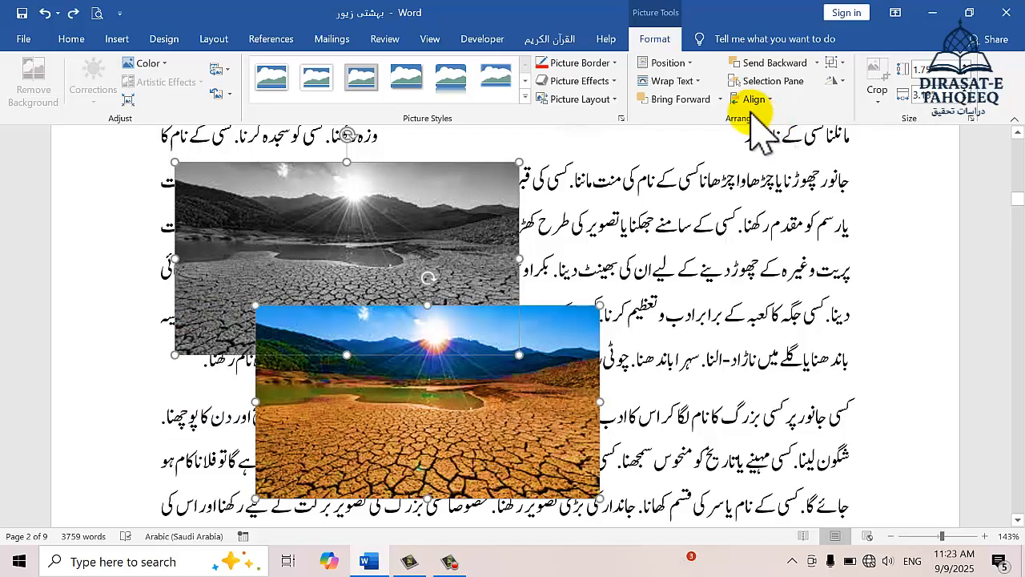
pyautogui.click(761, 101)
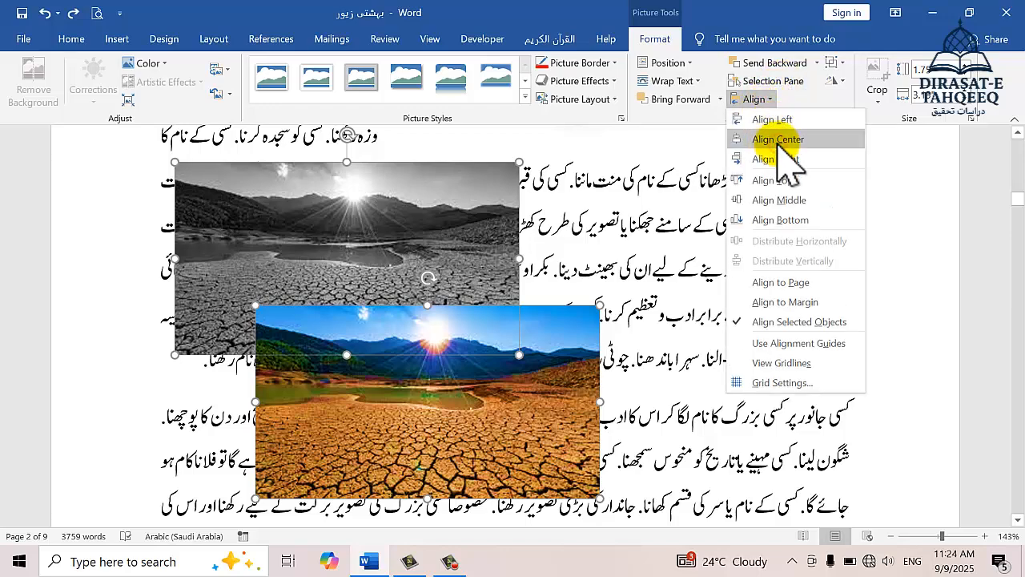
pyautogui.click(779, 140)
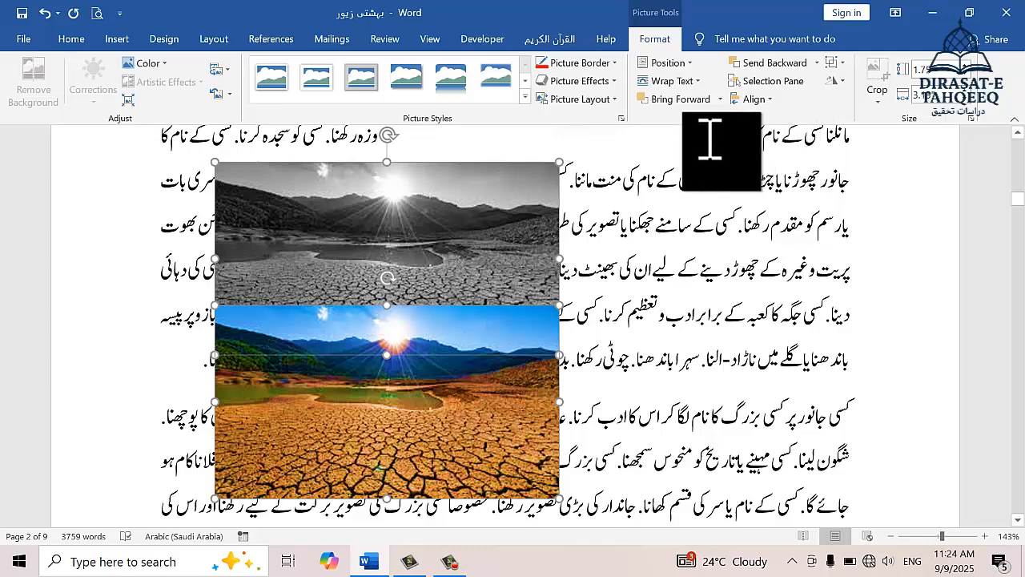
pyautogui.hotkey('ctrl', 'z')
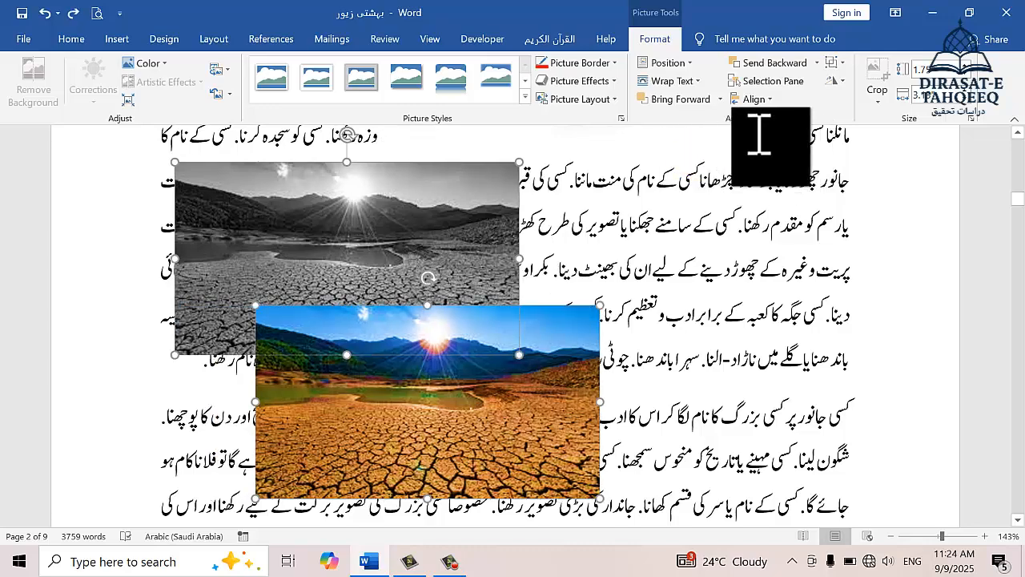
# - Align the two selected landscape pictures by their right edges and group them
pyautogui.click(761, 100)
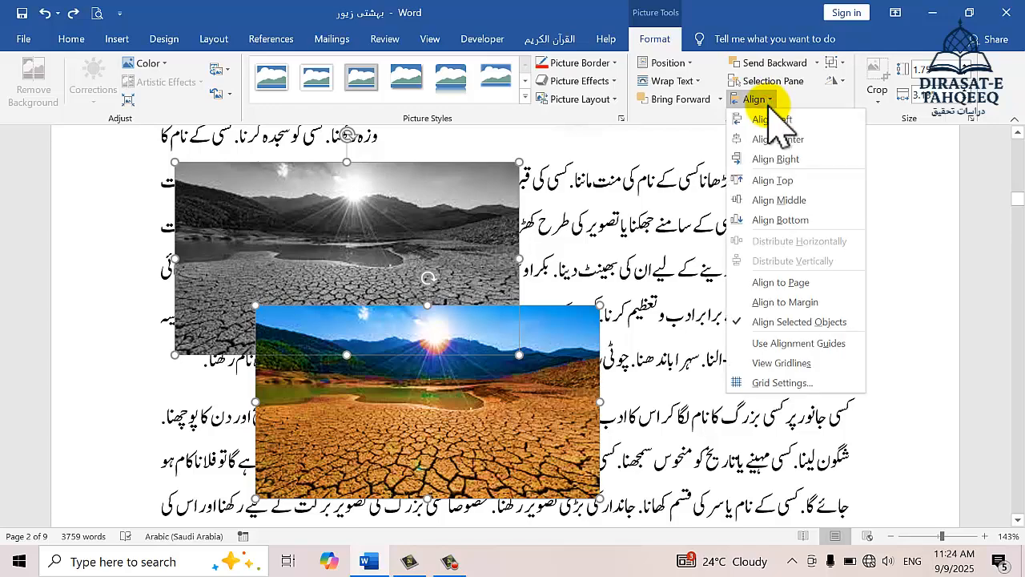
pyautogui.click(779, 159)
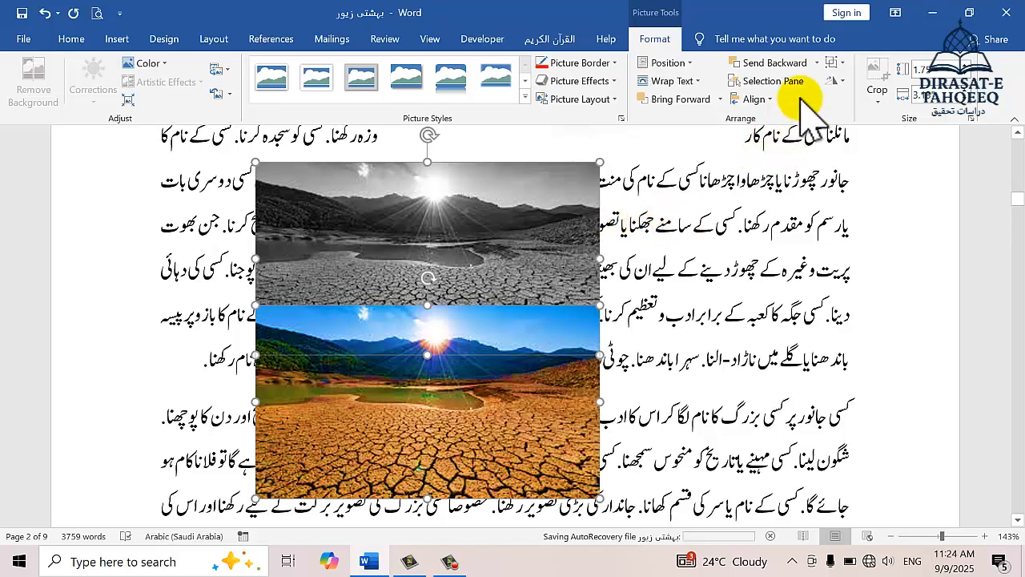
pyautogui.click(841, 60)
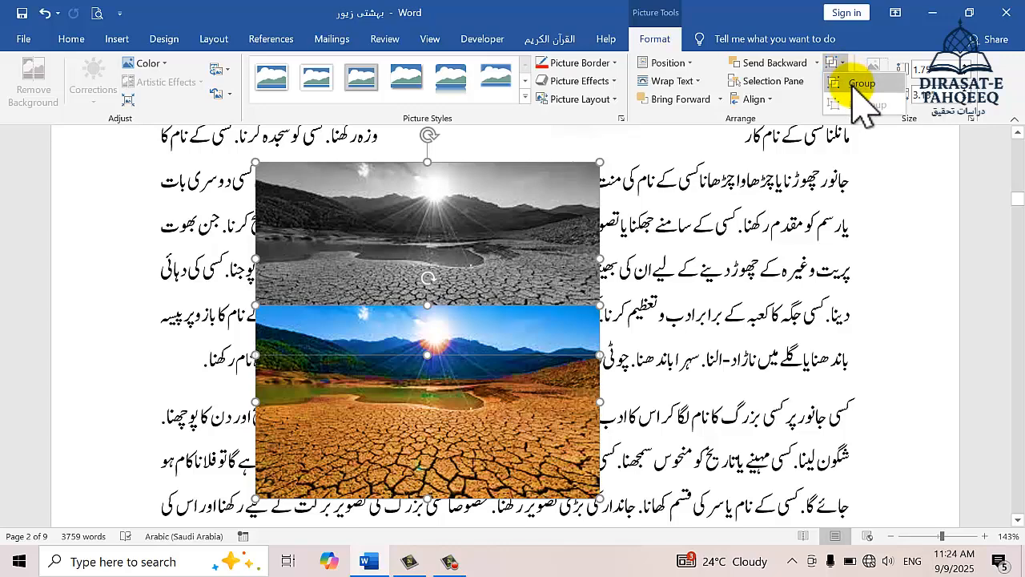
pyautogui.click(852, 83)
# - Move the grouped landscape pictures to the right across the text and back, and ungroup them
pyautogui.moveTo(484, 296); pyautogui.dragTo(687, 256)
pyautogui.click(382, 389)
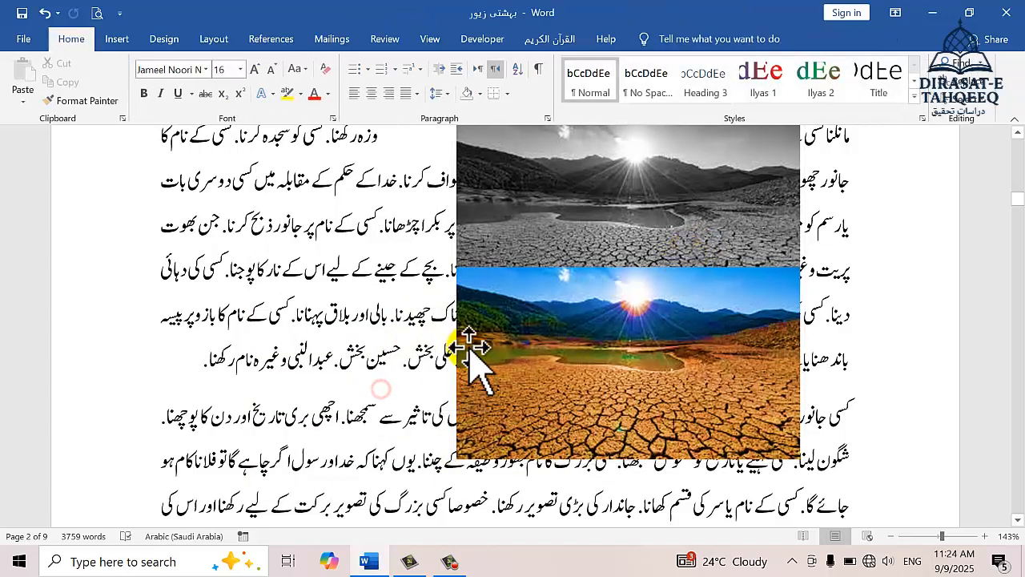
pyautogui.moveTo(486, 352); pyautogui.dragTo(281, 385)
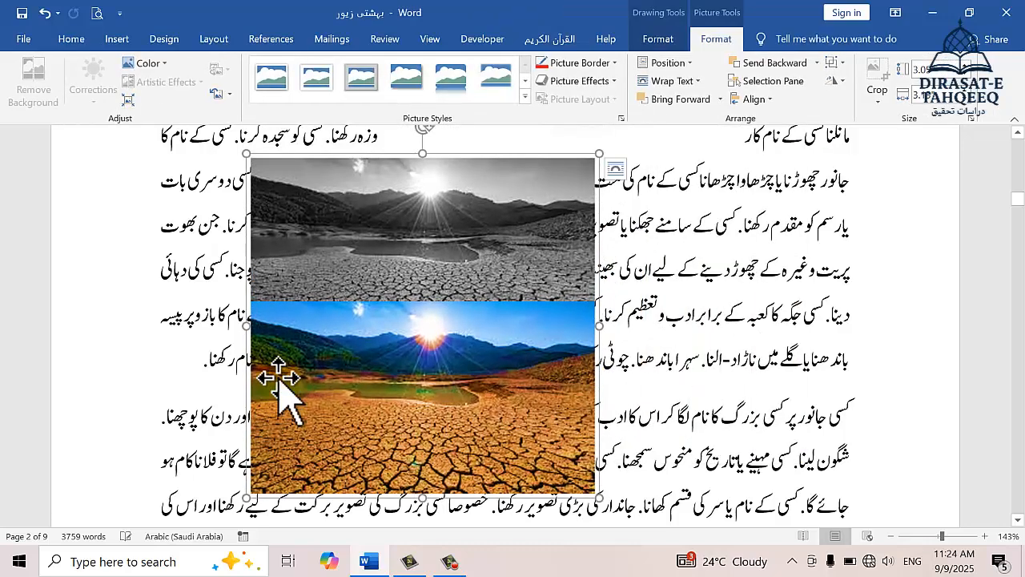
pyautogui.click(834, 64)
pyautogui.click(858, 118)
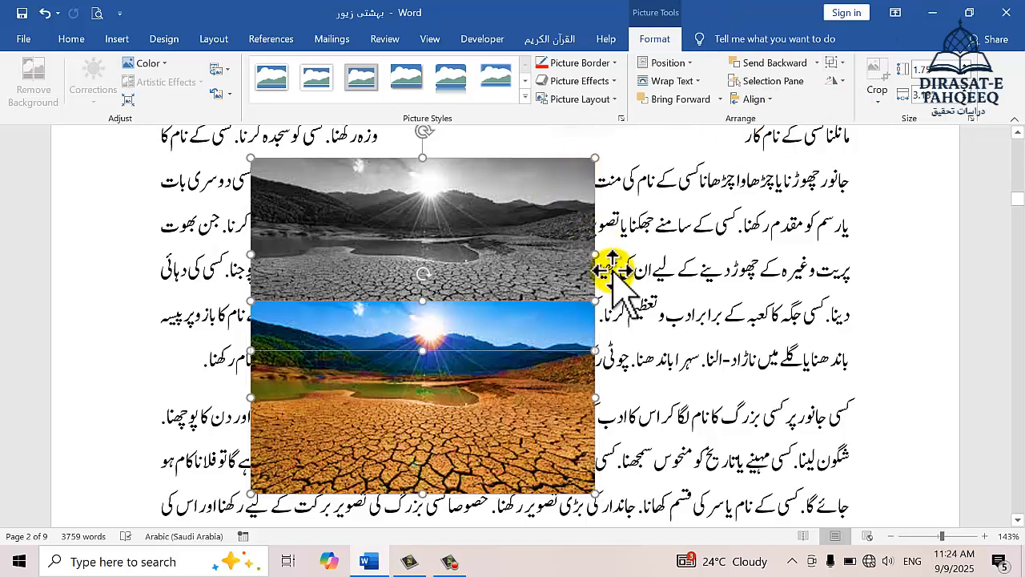
# - Move the color landscape picture to the grayscale picture's lower right and shrink it to about 1.1 high and 2 wide
pyautogui.click(601, 365)
pyautogui.moveTo(537, 383); pyautogui.dragTo(704, 345)
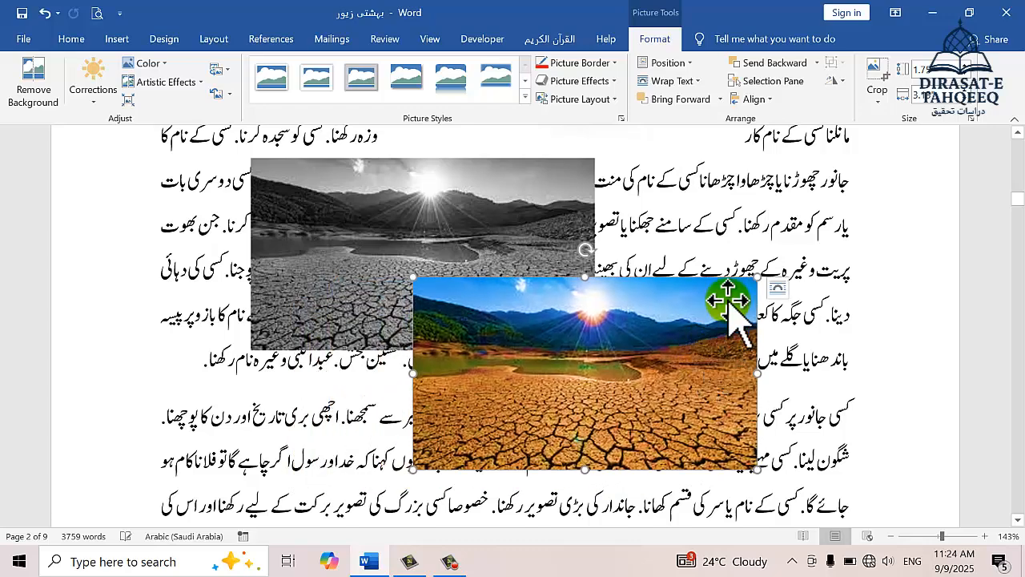
pyautogui.moveTo(757, 277); pyautogui.dragTo(639, 342)
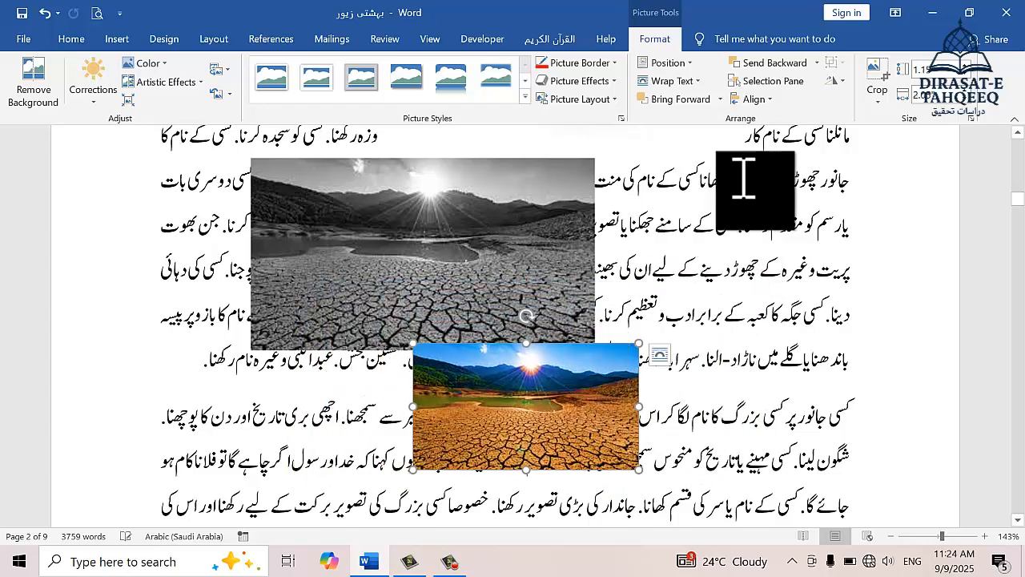
# - Flip the small color landscape picture horizontally and place a copy of it directly against its right edge
pyautogui.click(835, 80)
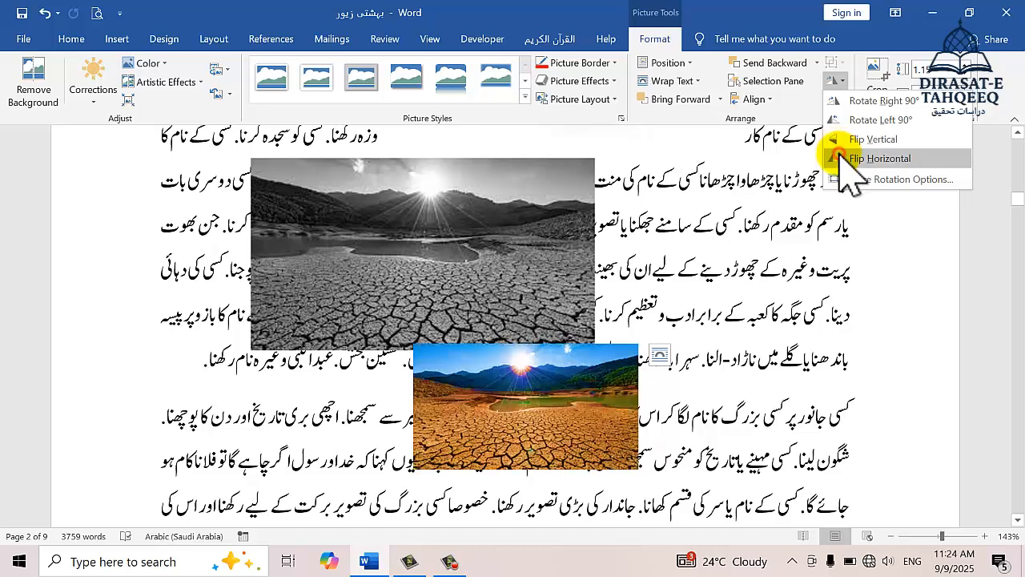
pyautogui.click(839, 156)
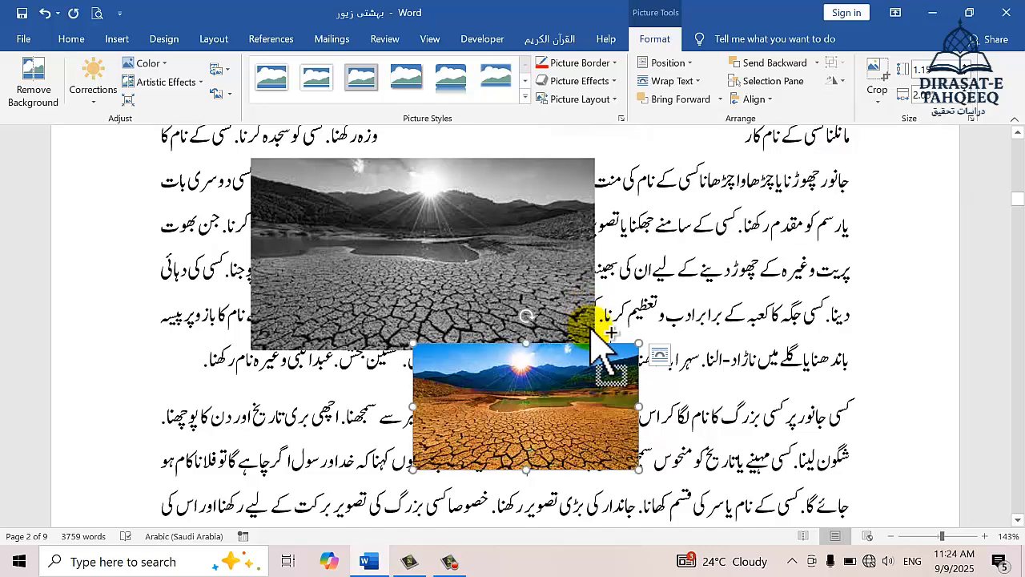
pyautogui.moveTo(578, 346); pyautogui.dragTo(775, 357)
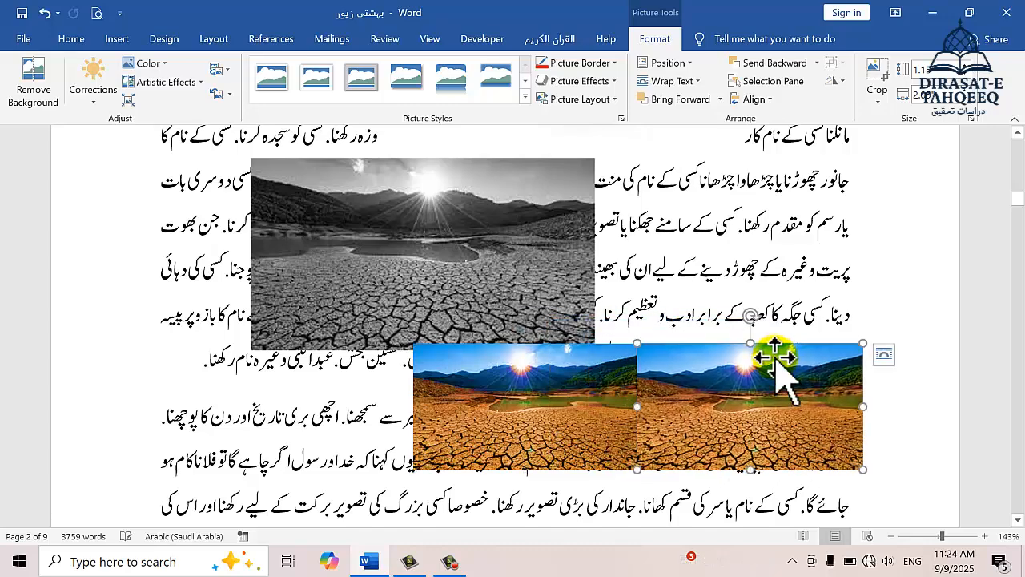
# - Flip the right-hand copy horizontally so that it mirrors the color picture beside it
pyautogui.click(837, 82)
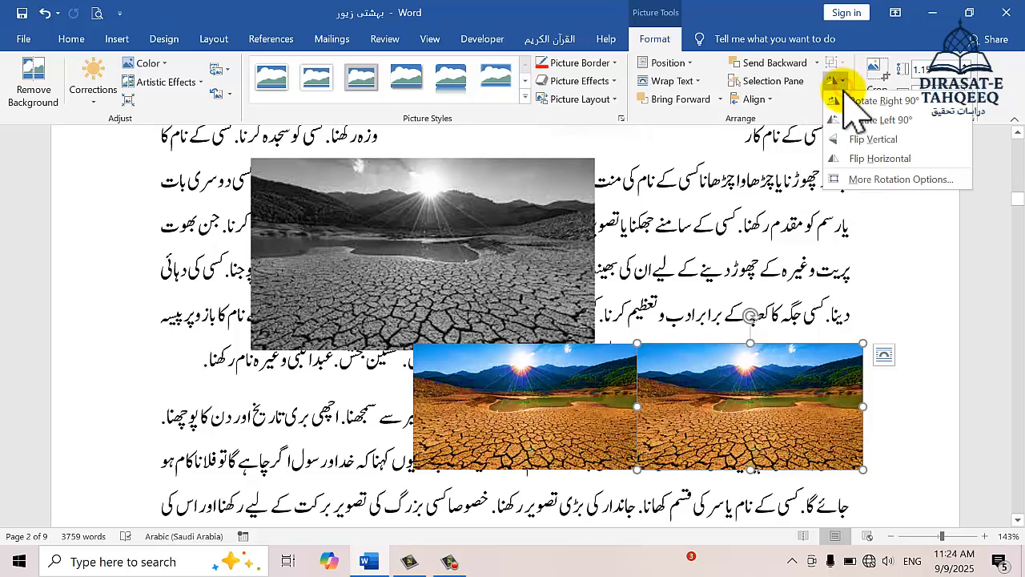
pyautogui.click(874, 158)
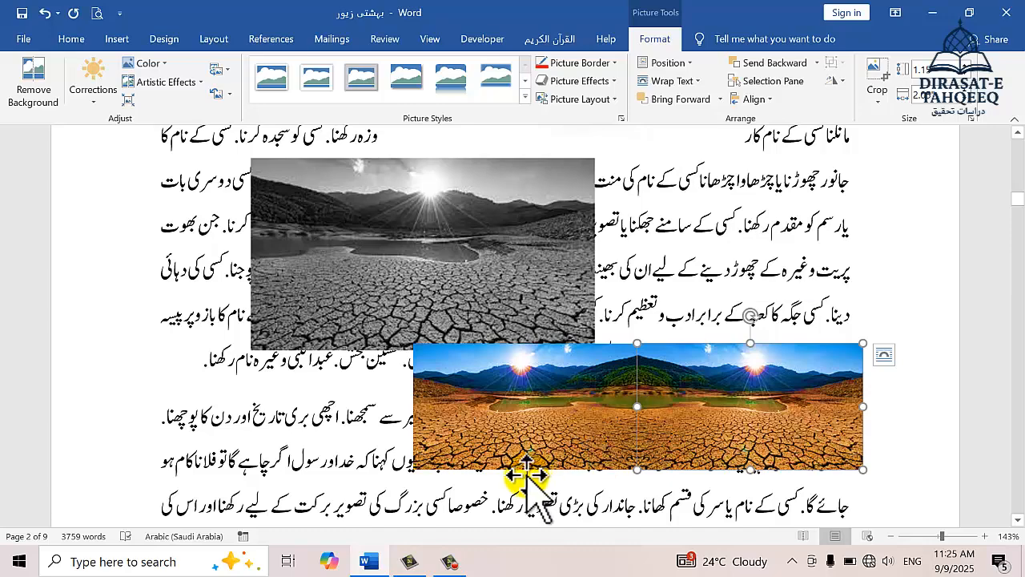
pyautogui.click(519, 503)
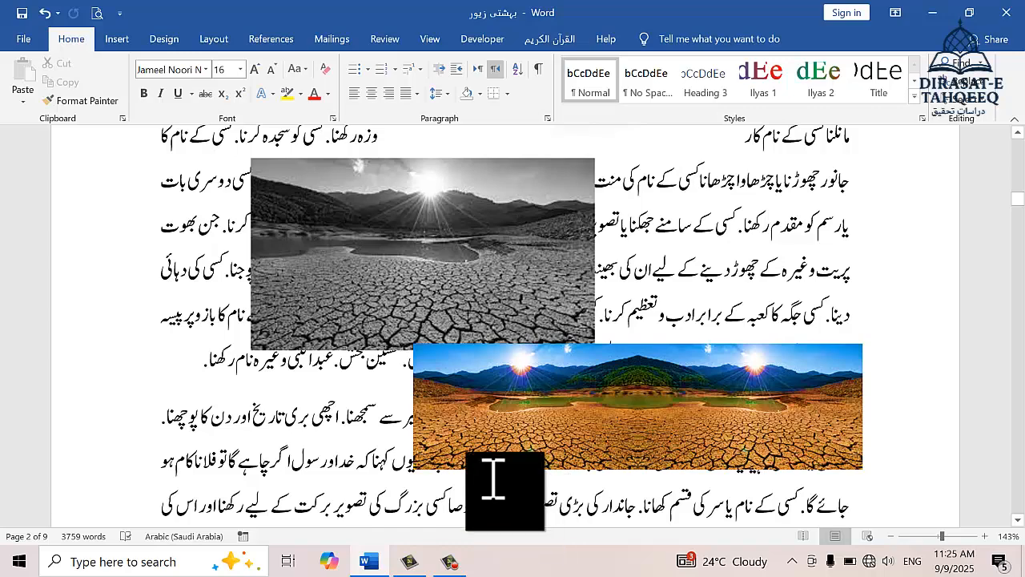
pyautogui.click(733, 390)
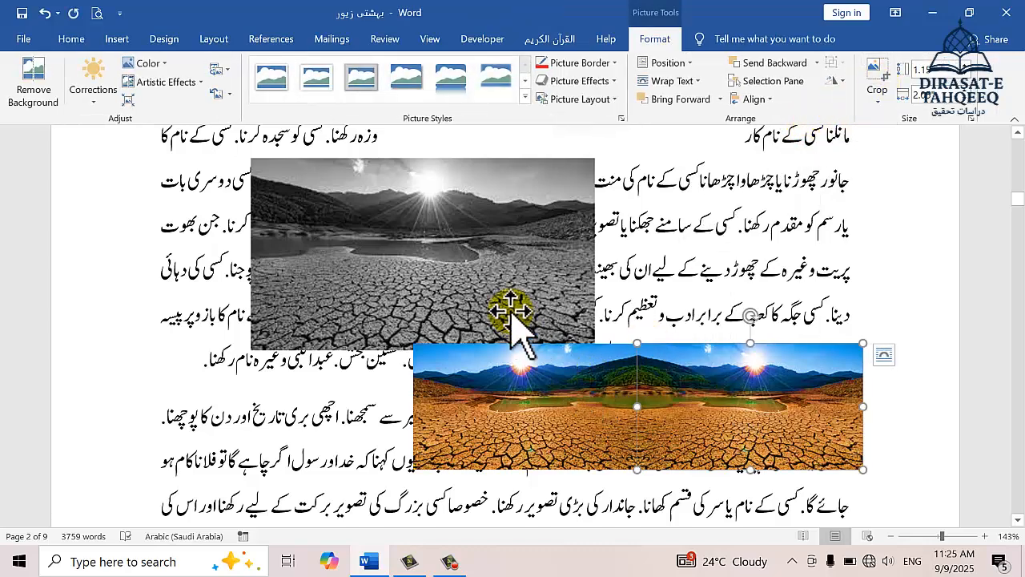
# - Enlarge the grayscale landscape to about 2.1 high and 3.8 wide, and move the left color picture on top of it
pyautogui.click(480, 276)
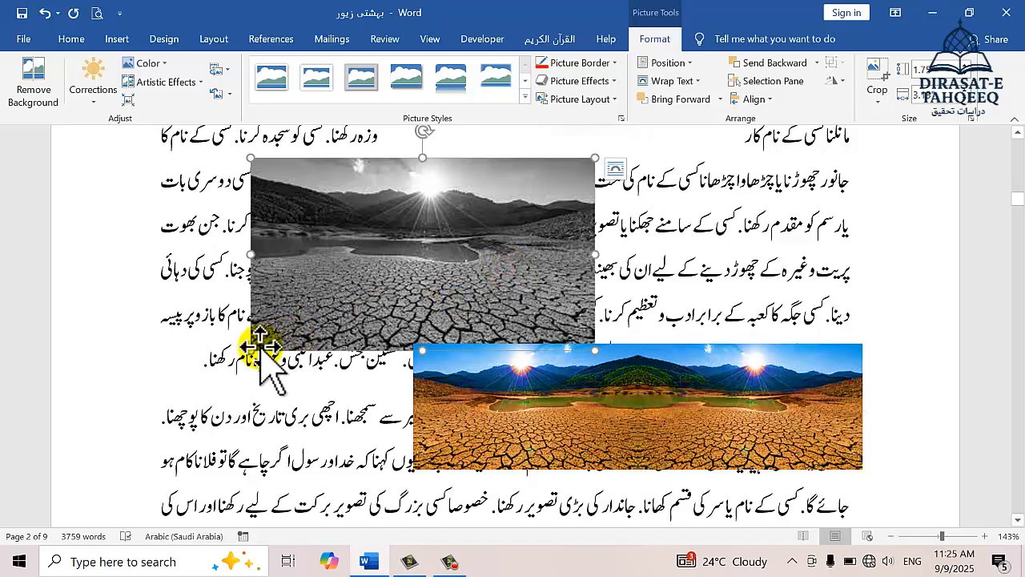
pyautogui.moveTo(252, 349); pyautogui.dragTo(240, 397)
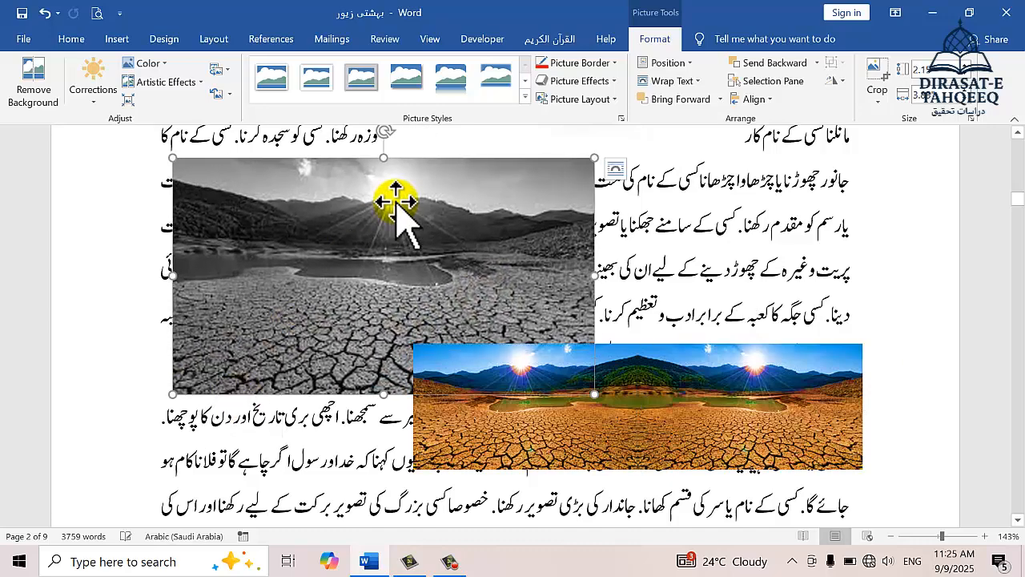
pyautogui.click(535, 374)
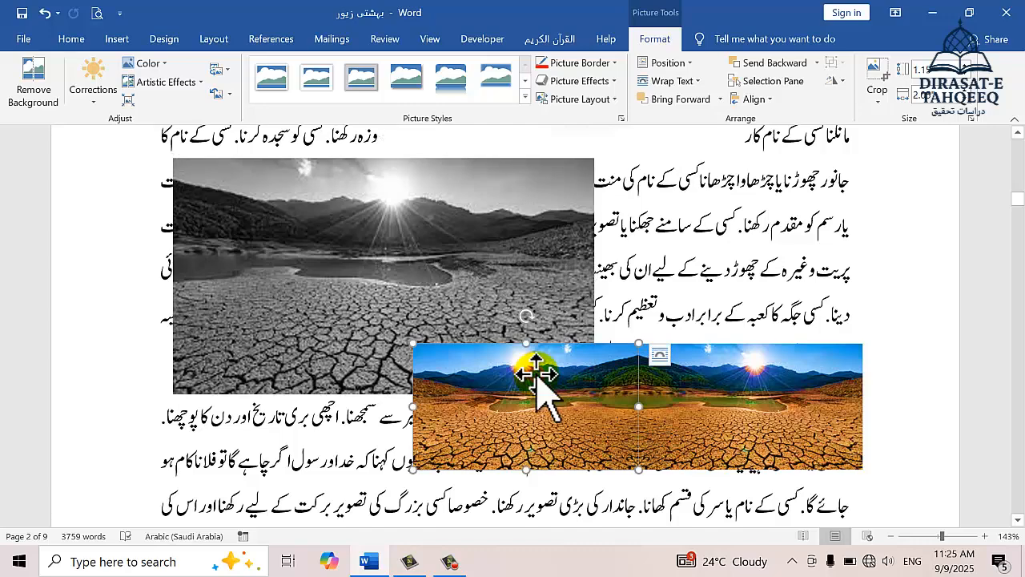
pyautogui.moveTo(472, 238); pyautogui.dragTo(449, 207)
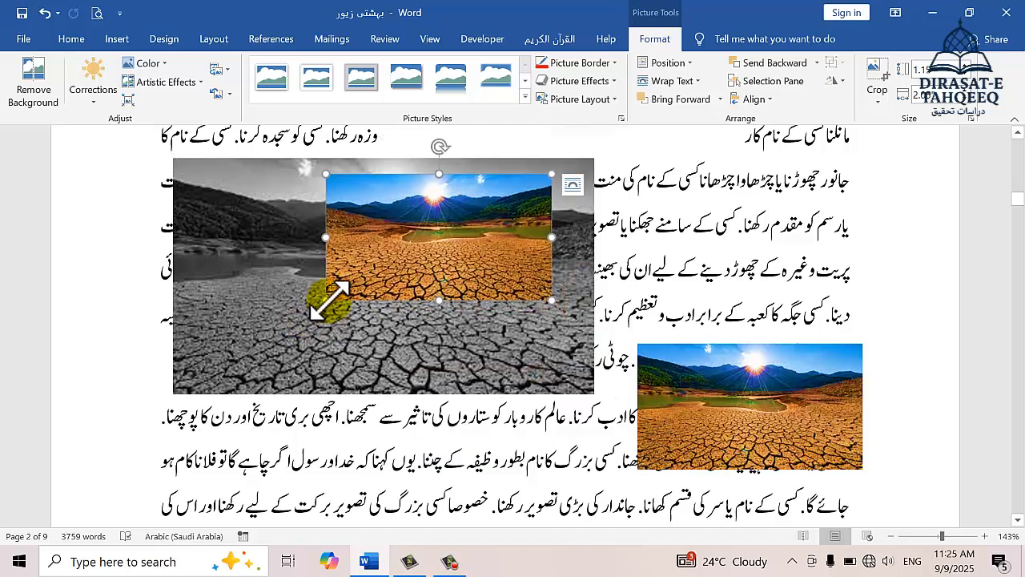
# - Enlarge the color picture lying over the grayscale landscape and crop it to the area around the sun
pyautogui.moveTo(308, 337); pyautogui.dragTo(264, 442)
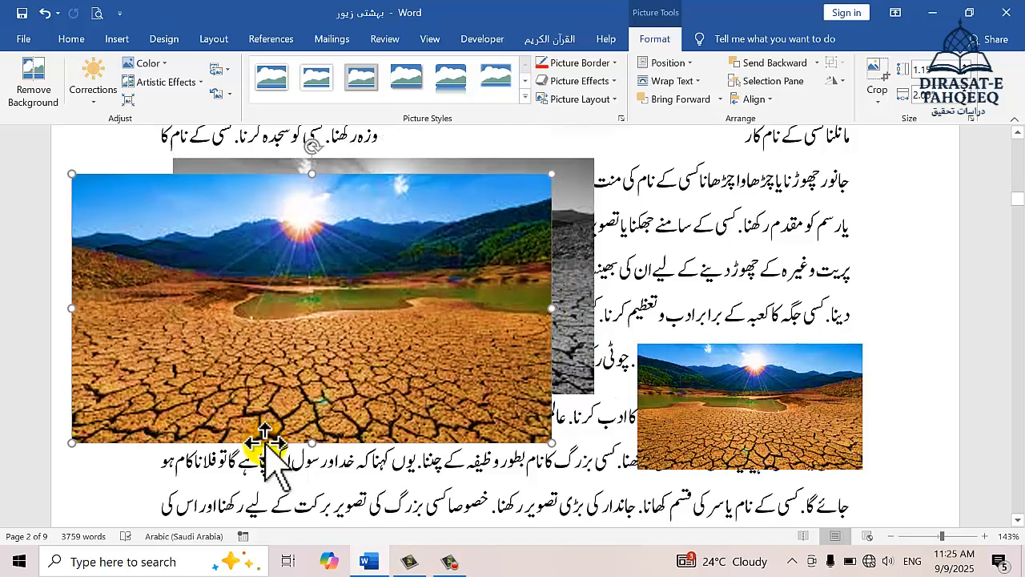
pyautogui.click(879, 74)
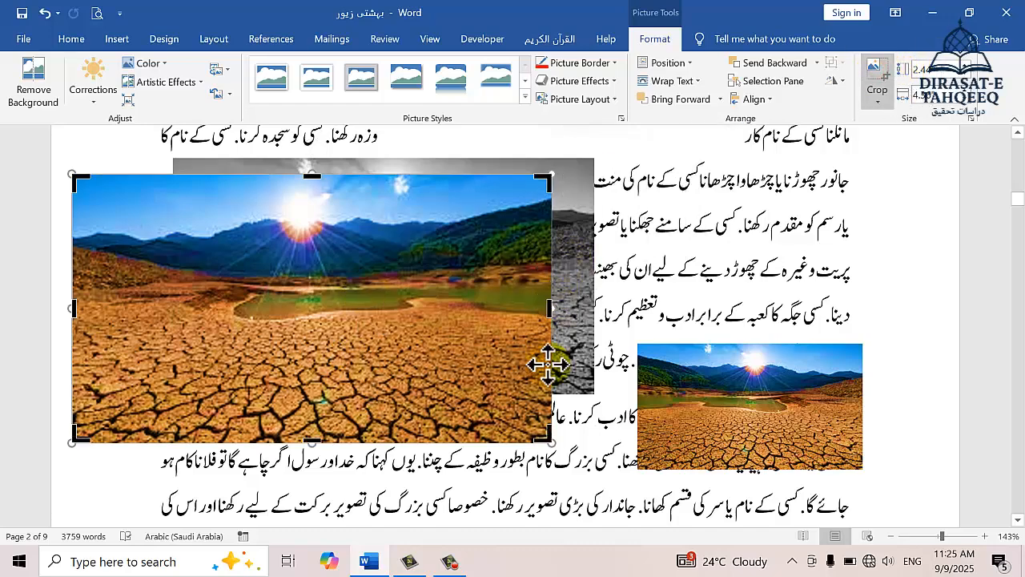
pyautogui.moveTo(539, 418); pyautogui.dragTo(409, 321)
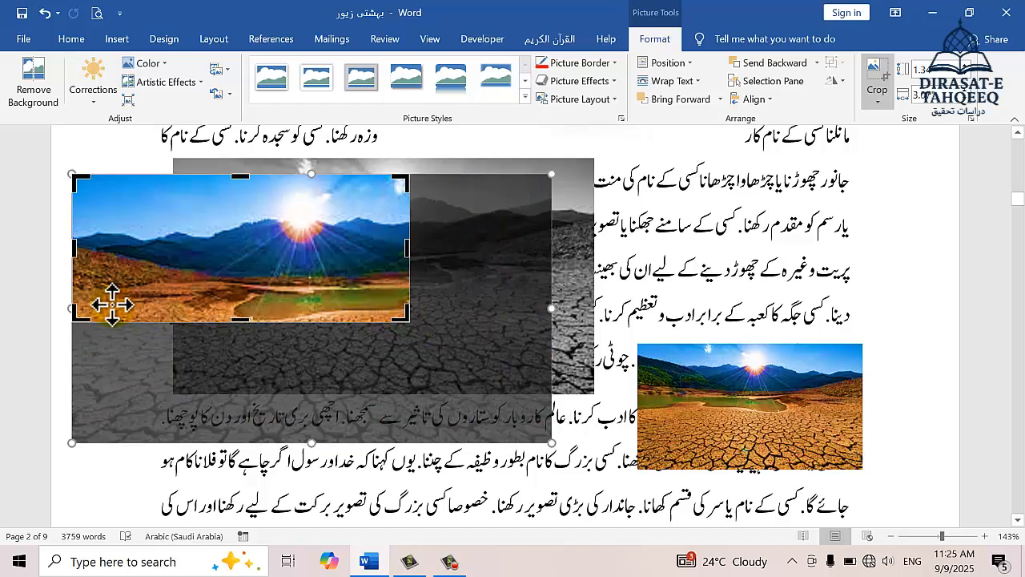
pyautogui.moveTo(78, 313); pyautogui.dragTo(225, 301)
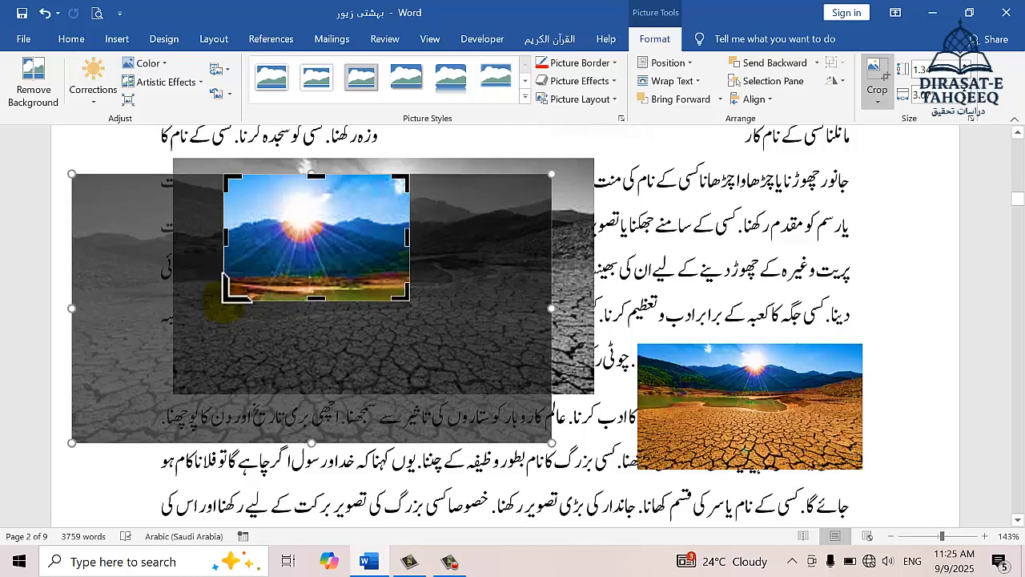
pyautogui.click(885, 78)
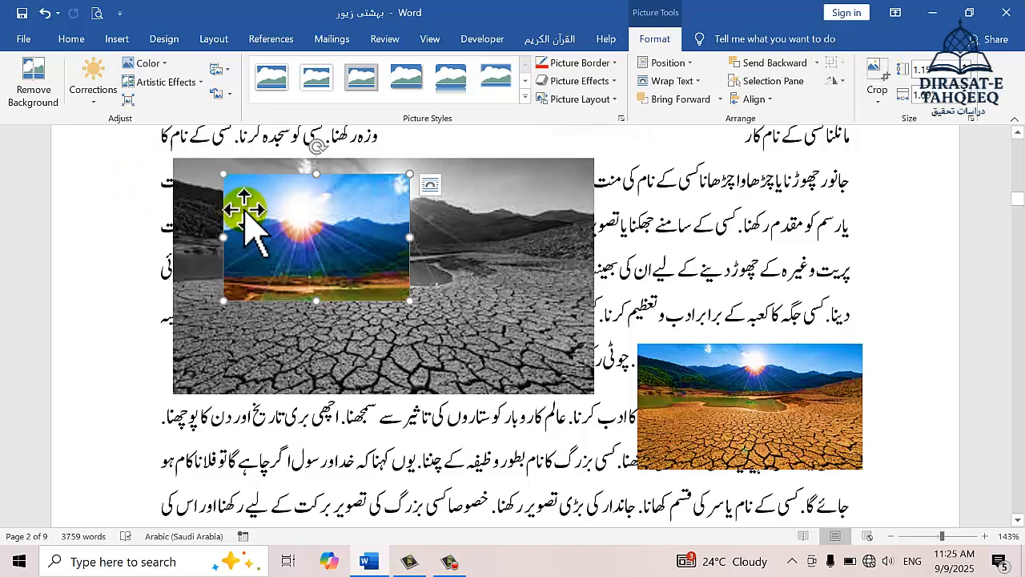
# - Delete the cropped color picture and crop the grayscale landscape to an oval shape
pyautogui.hotkey('ctrl', 'z')
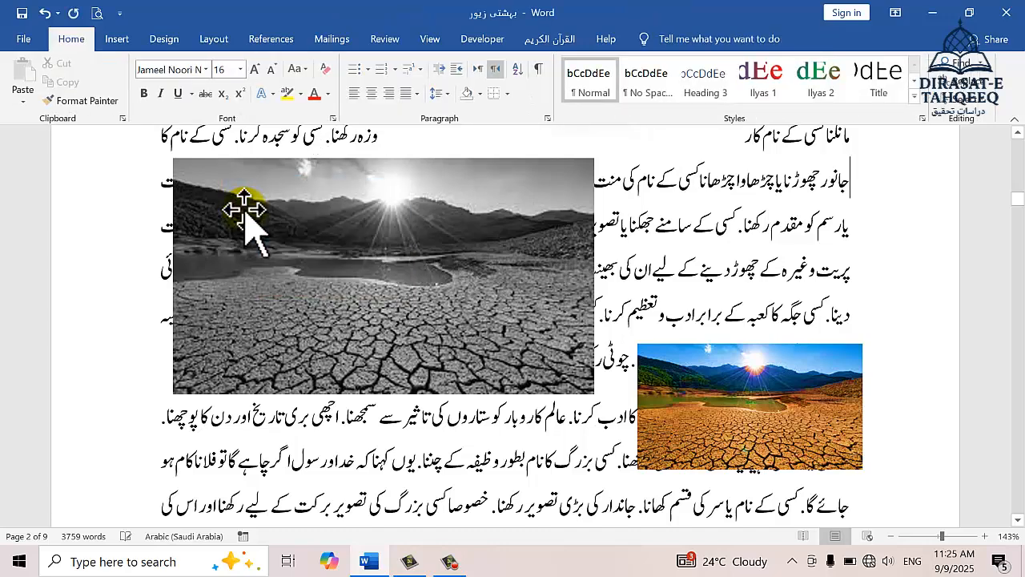
pyautogui.click(468, 301)
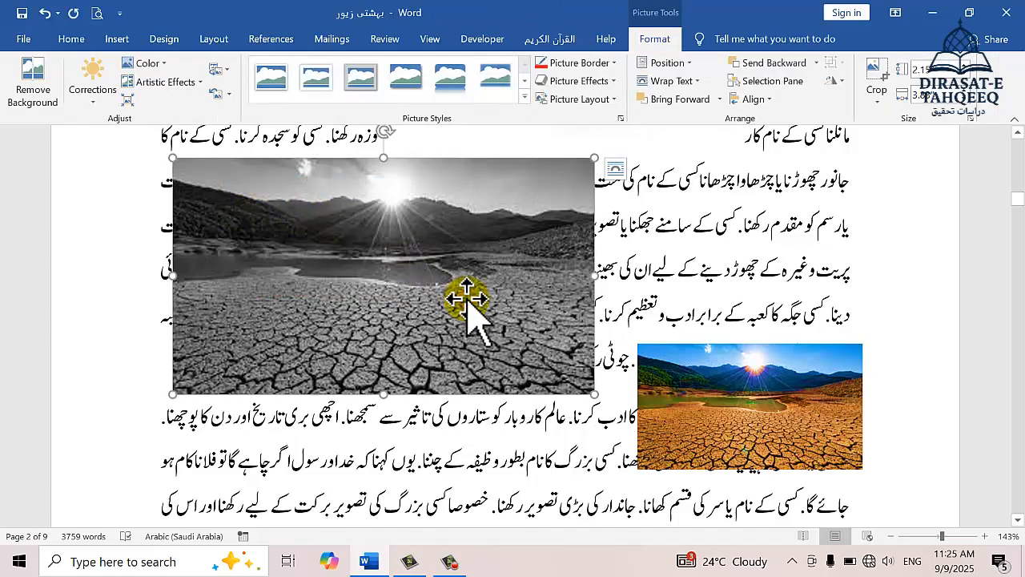
pyautogui.click(881, 101)
pyautogui.moveTo(889, 140)
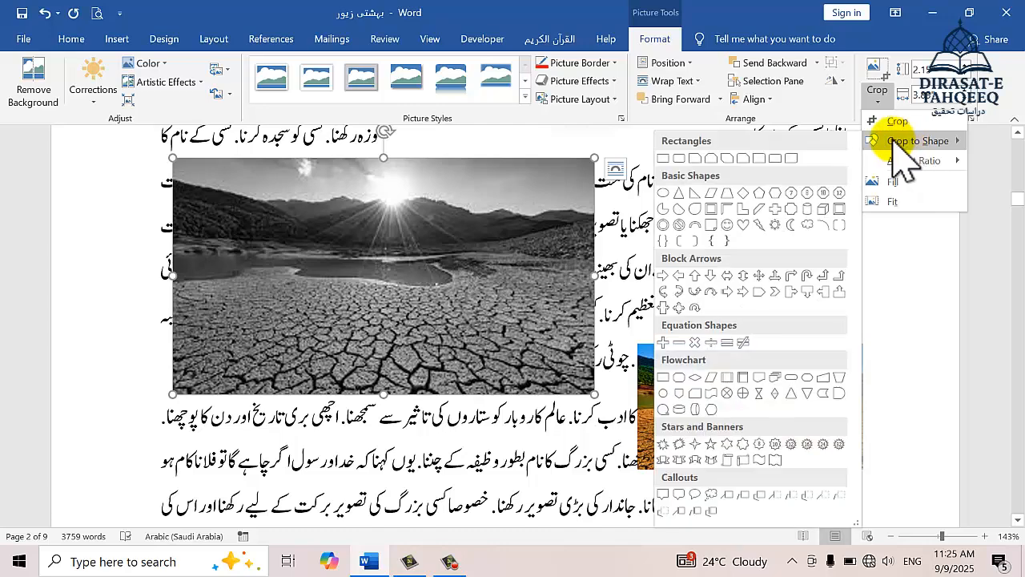
pyautogui.click(726, 226)
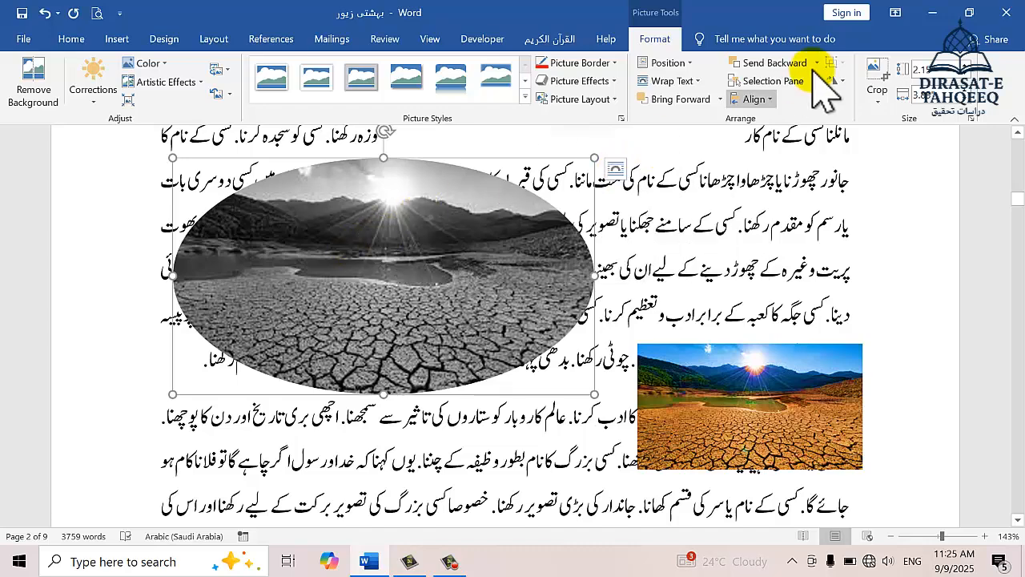
# - Crop the grayscale landscape to the Can shape and keep it selected
pyautogui.click(890, 94)
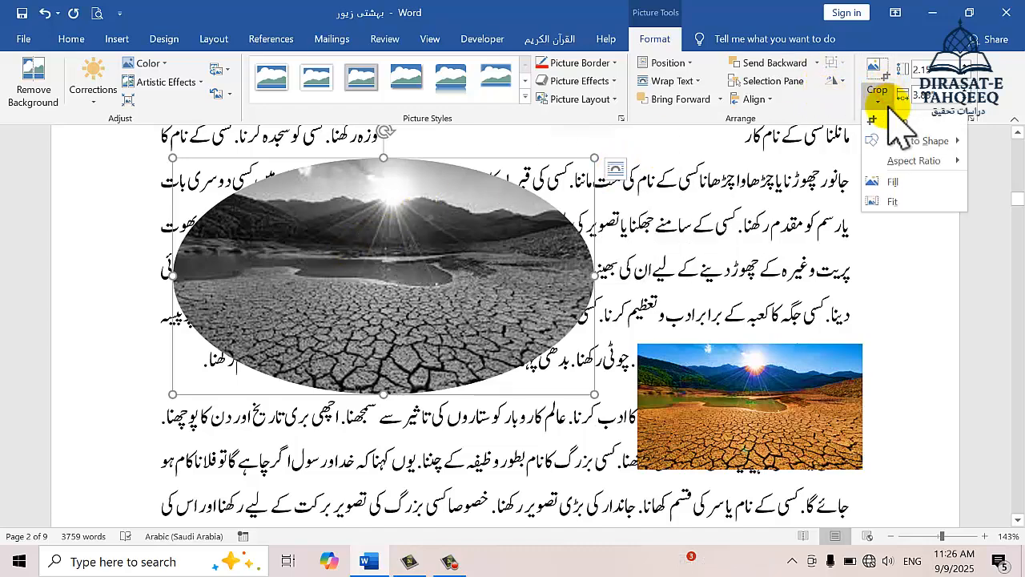
pyautogui.moveTo(913, 141)
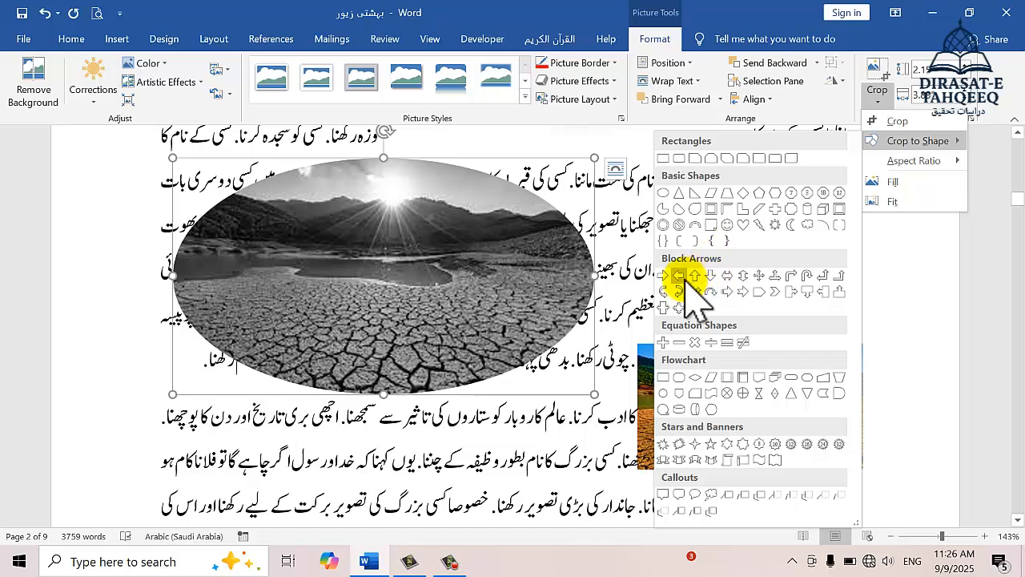
pyautogui.click(807, 209)
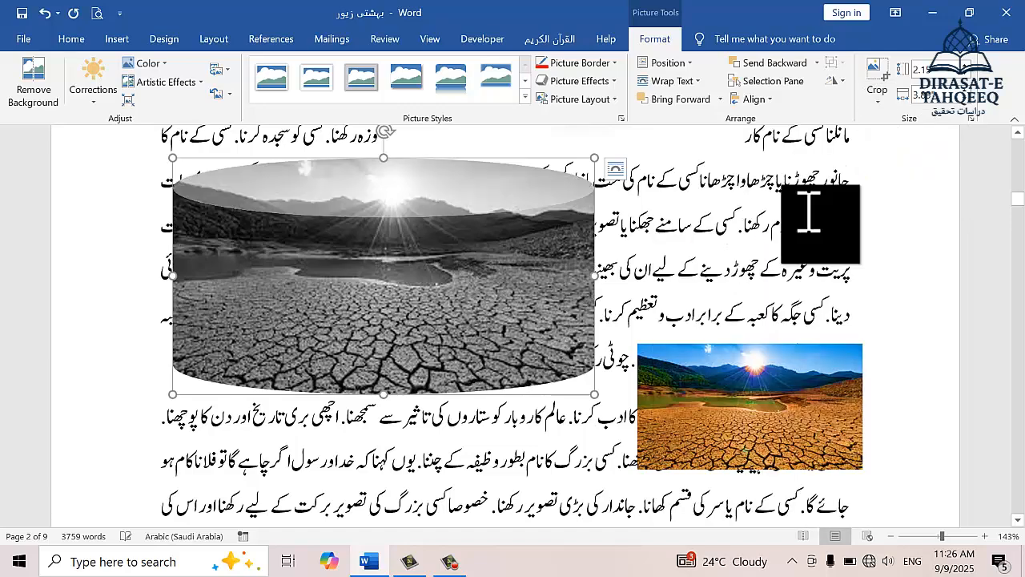
pyautogui.click(416, 491)
pyautogui.click(431, 321)
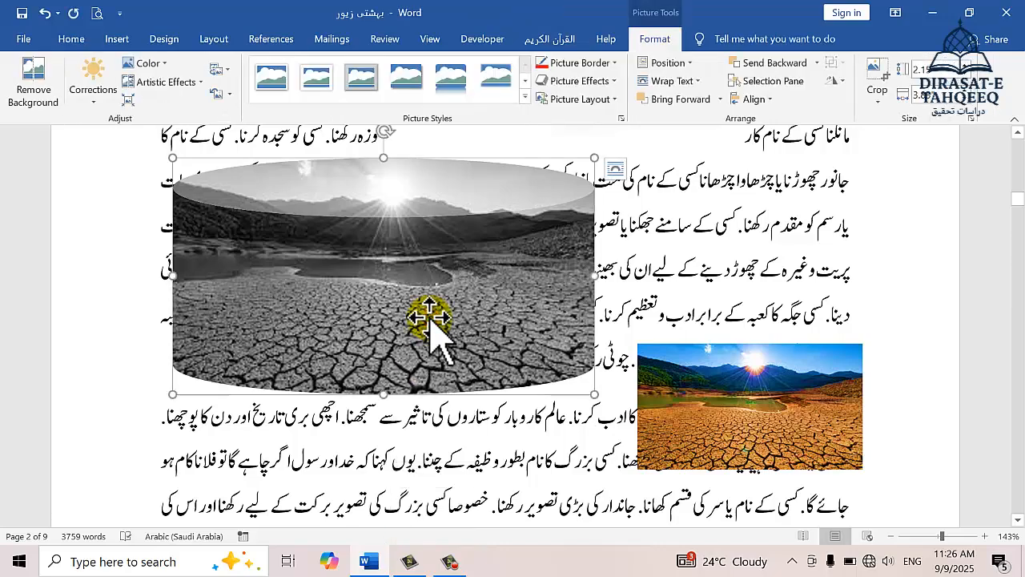
# - Apply the Preset 1 picture effect to the can-shaped grayscale picture
pyautogui.click(610, 82)
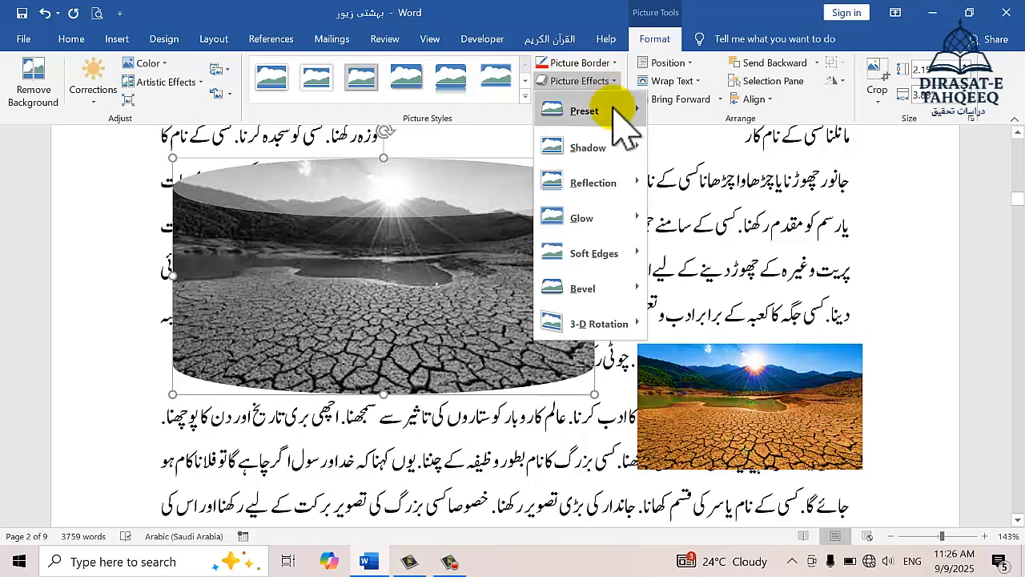
pyautogui.moveTo(626, 112)
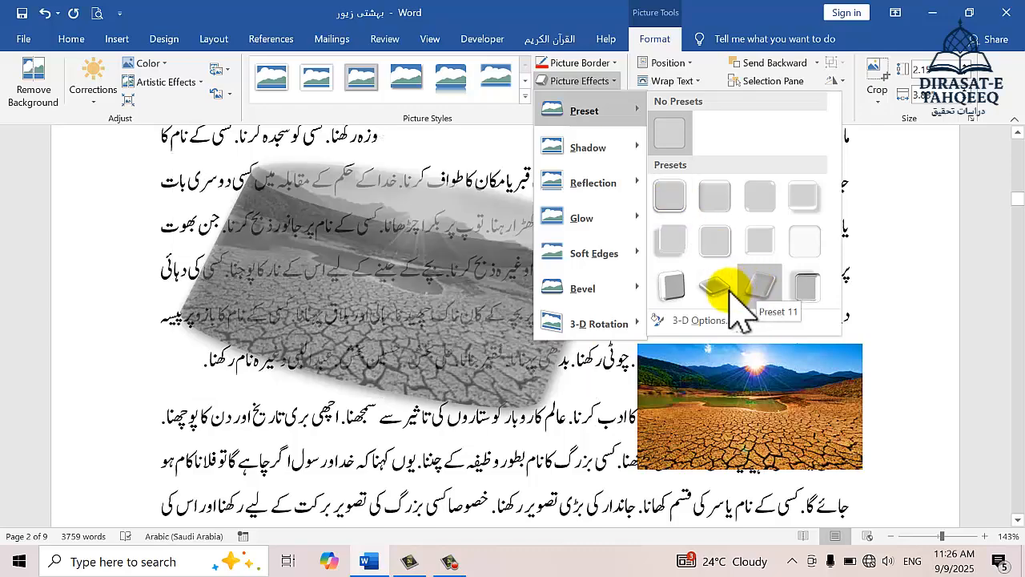
pyautogui.click(681, 199)
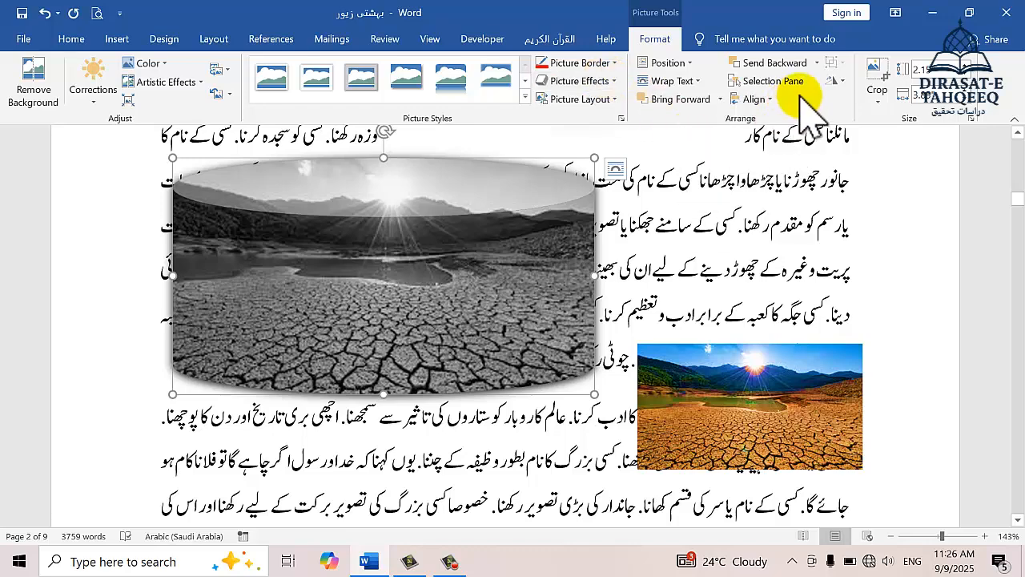
# - Try cropping the grayscale picture to a donut shape, and undo that crop
pyautogui.click(876, 90)
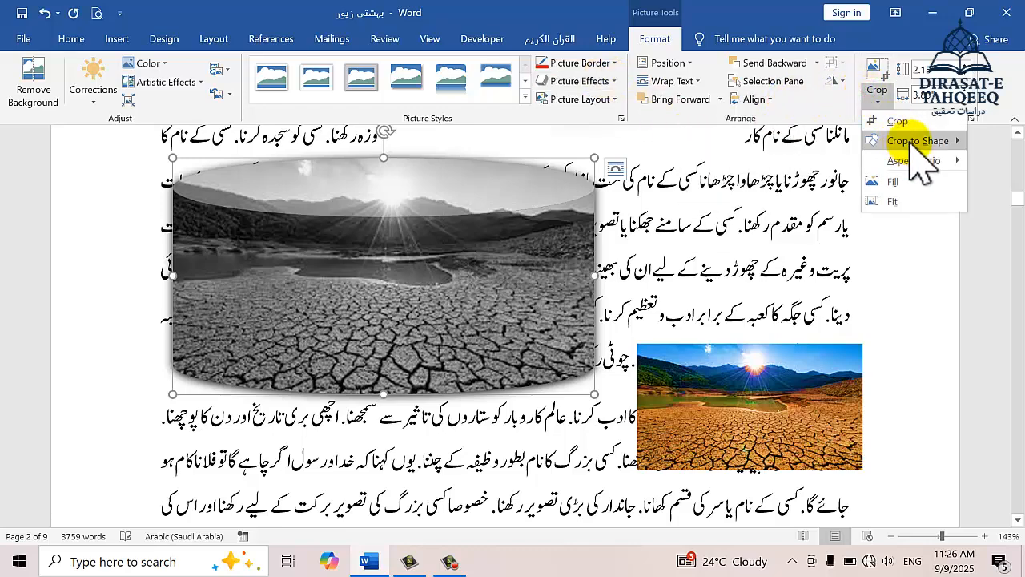
pyautogui.moveTo(913, 141)
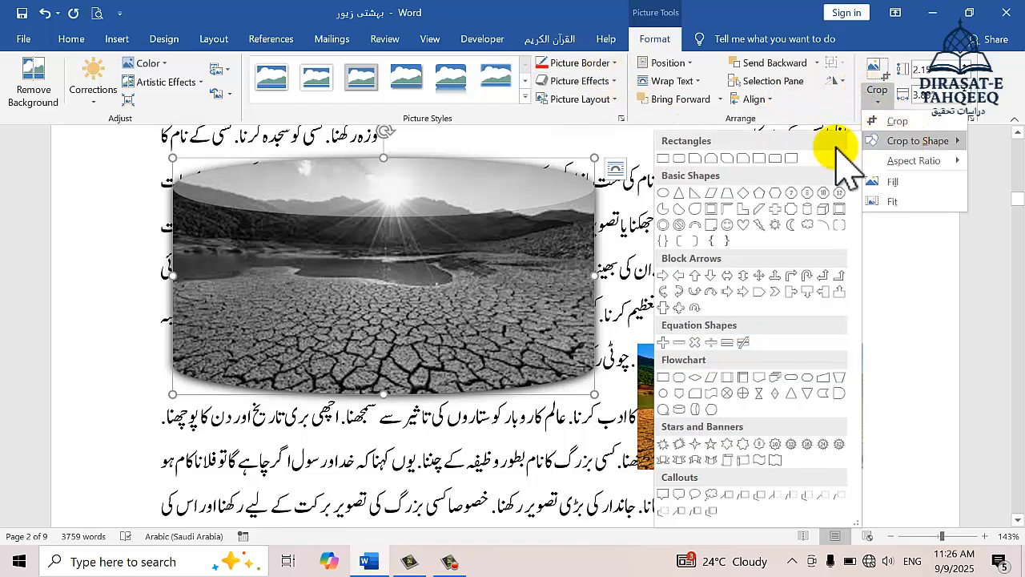
pyautogui.click(675, 225)
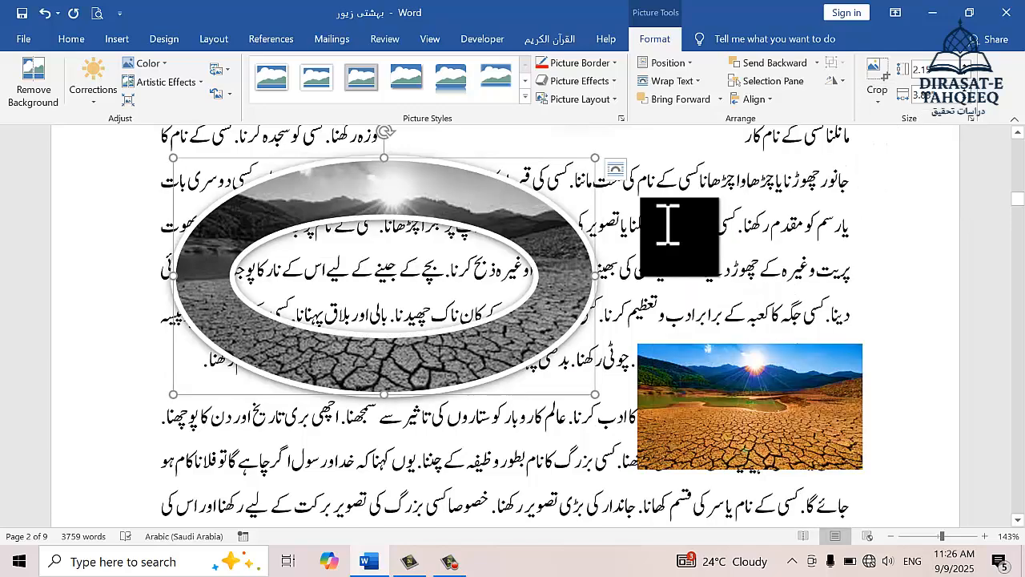
pyautogui.hotkey('ctrl', 'z')
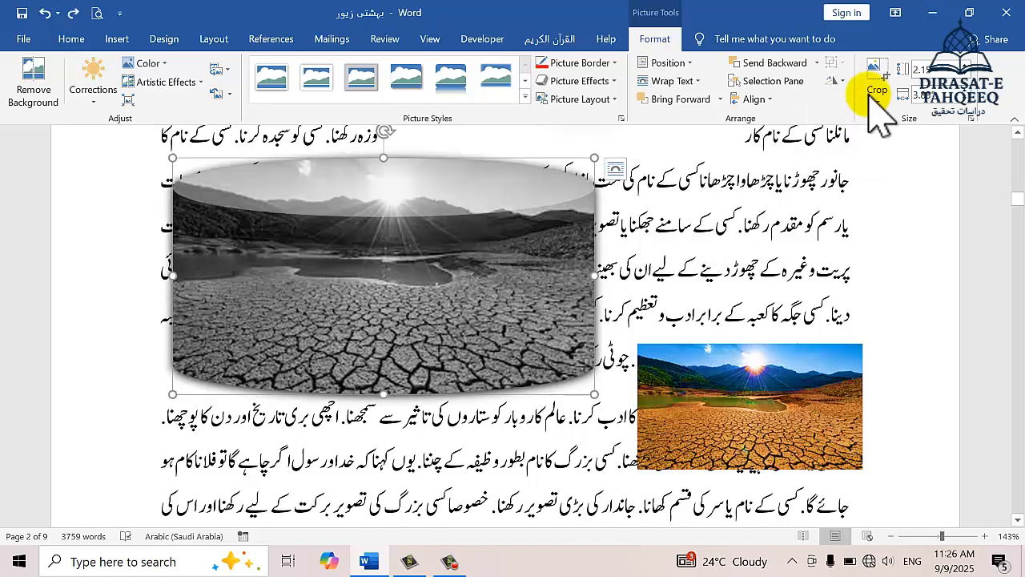
# - Crop the small color landscape picture to the square 1:1 aspect ratio
pyautogui.click(875, 103)
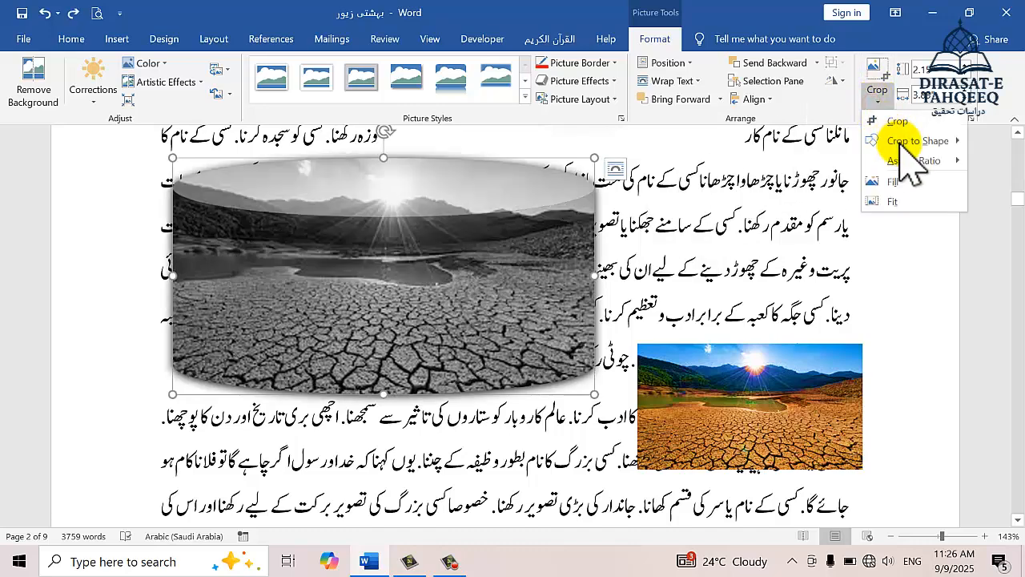
pyautogui.moveTo(911, 166)
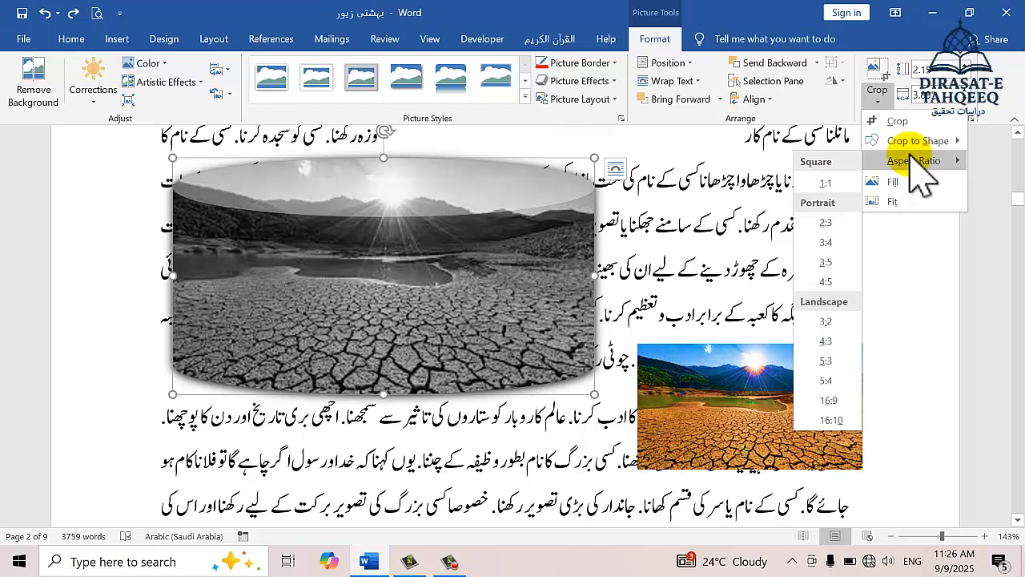
pyautogui.click(717, 362)
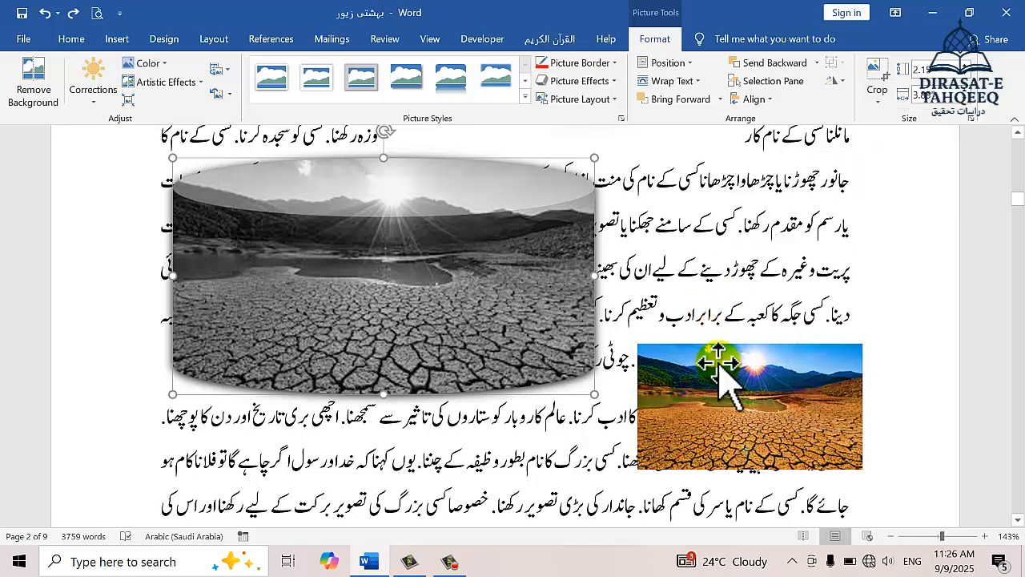
pyautogui.click(876, 103)
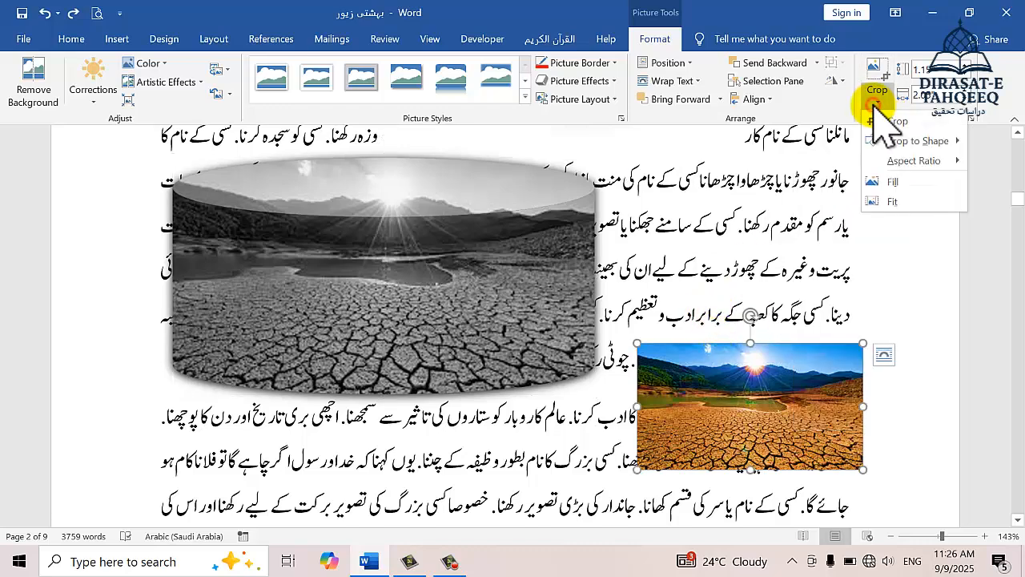
pyautogui.moveTo(914, 160)
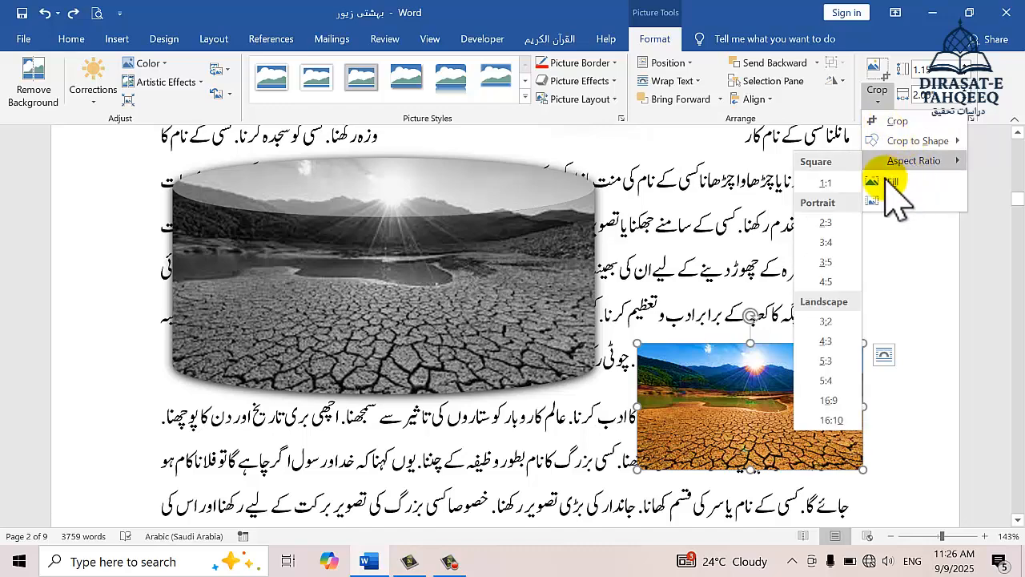
pyautogui.click(827, 184)
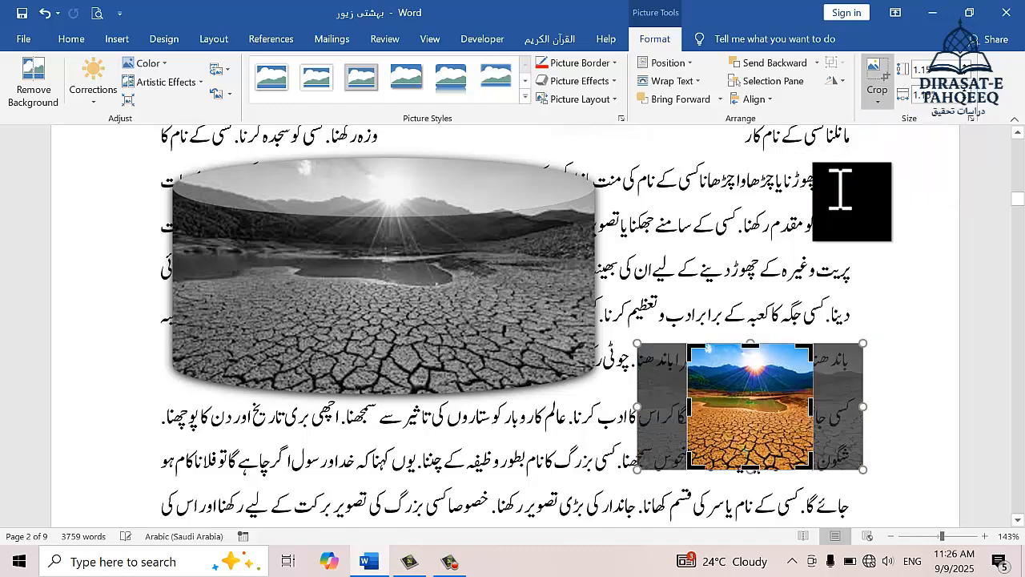
# - Try the portrait 2:3 aspect ratio on the small color picture, and undo both aspect-ratio crops
pyautogui.click(879, 102)
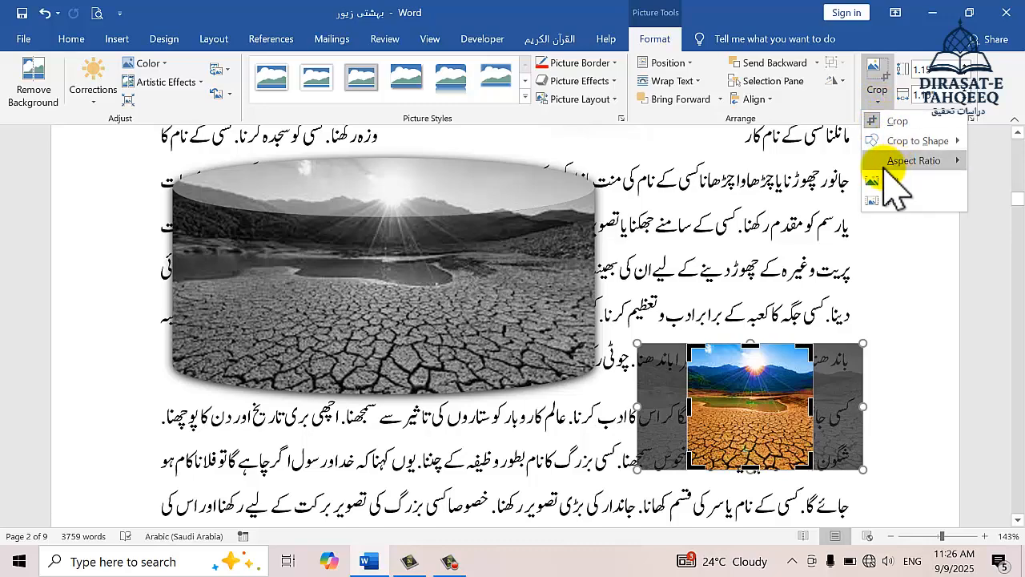
pyautogui.click(836, 226)
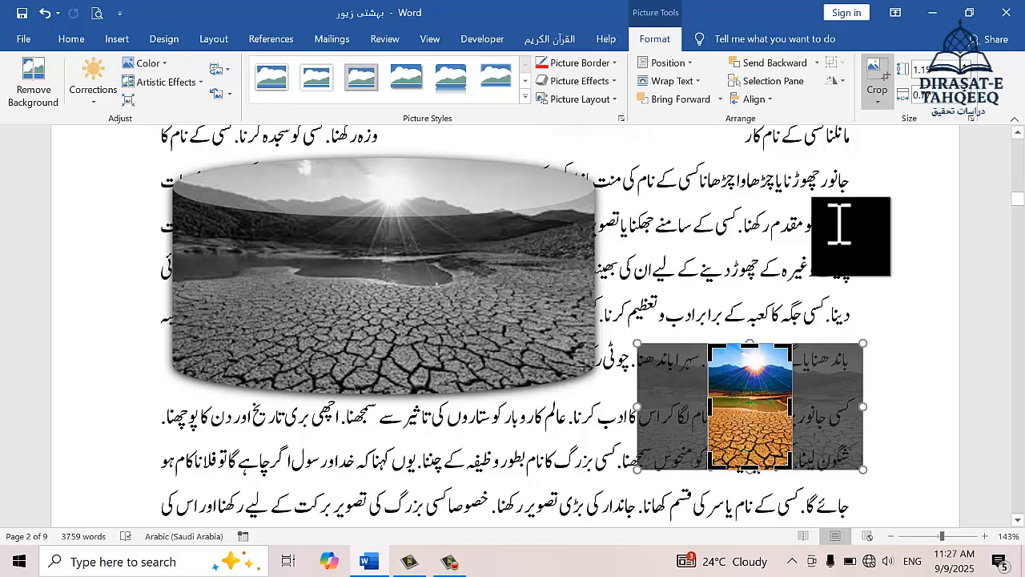
pyautogui.click(876, 101)
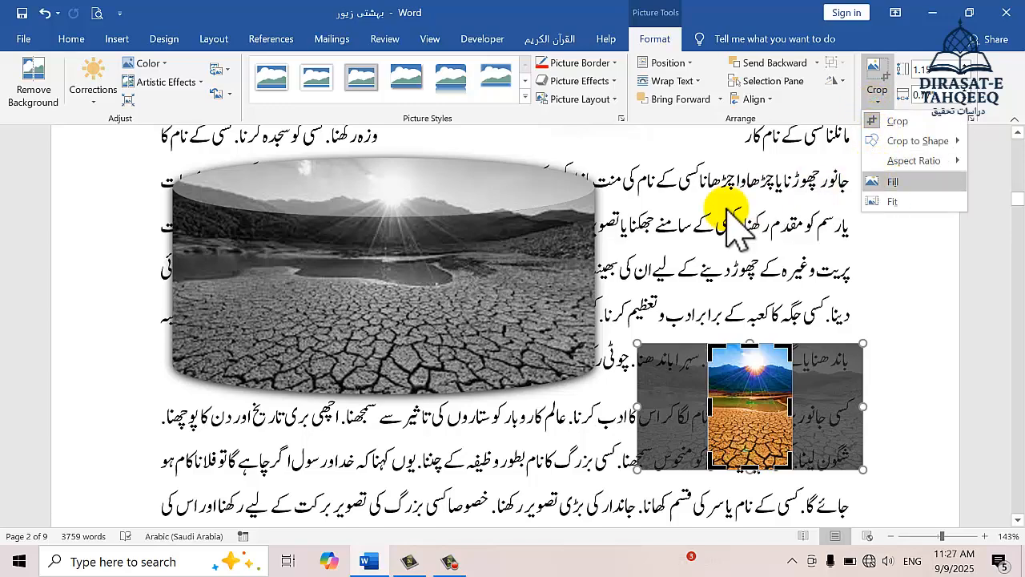
pyautogui.click(566, 451)
pyautogui.hotkey('ctrl', 'z')
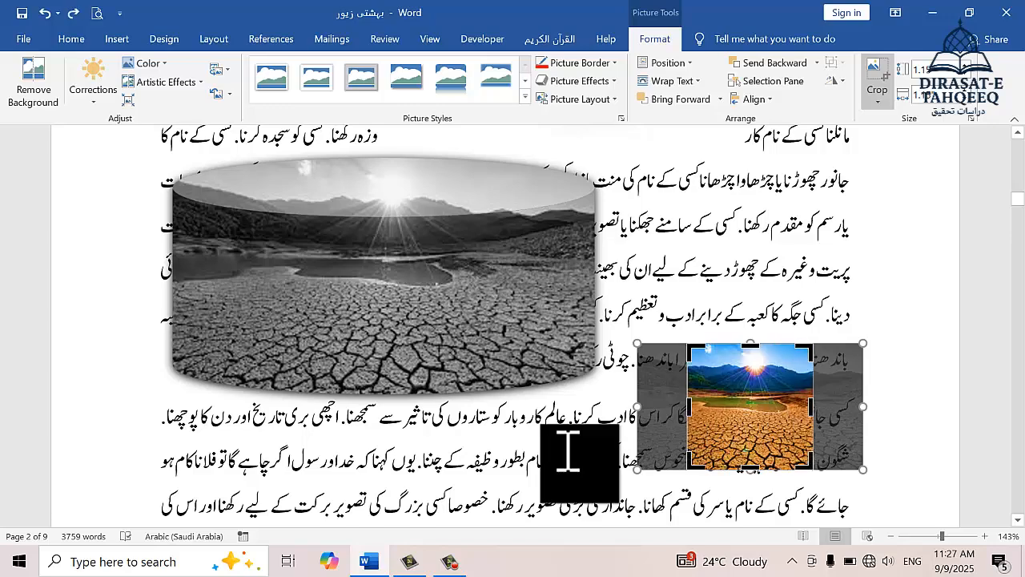
pyautogui.hotkey('ctrl', 'z')
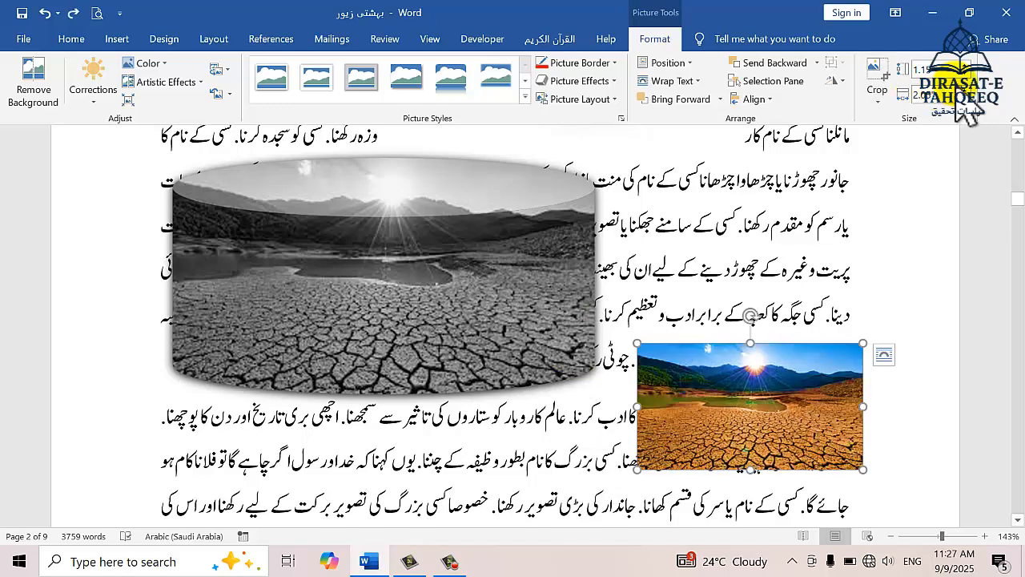
# - Apply the Fill crop option to the small color landscape picture and finish cropping
pyautogui.click(878, 99)
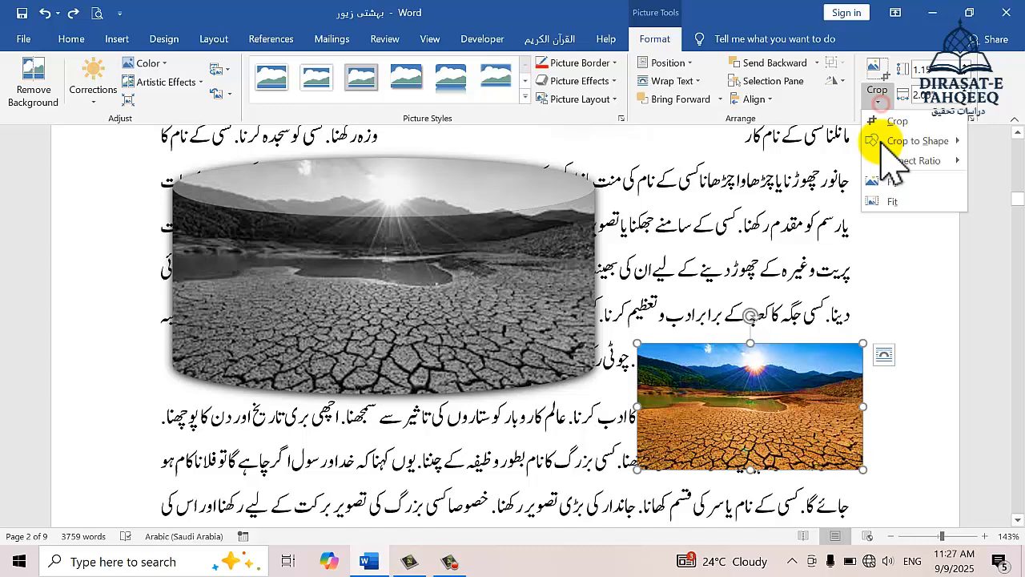
pyautogui.click(891, 182)
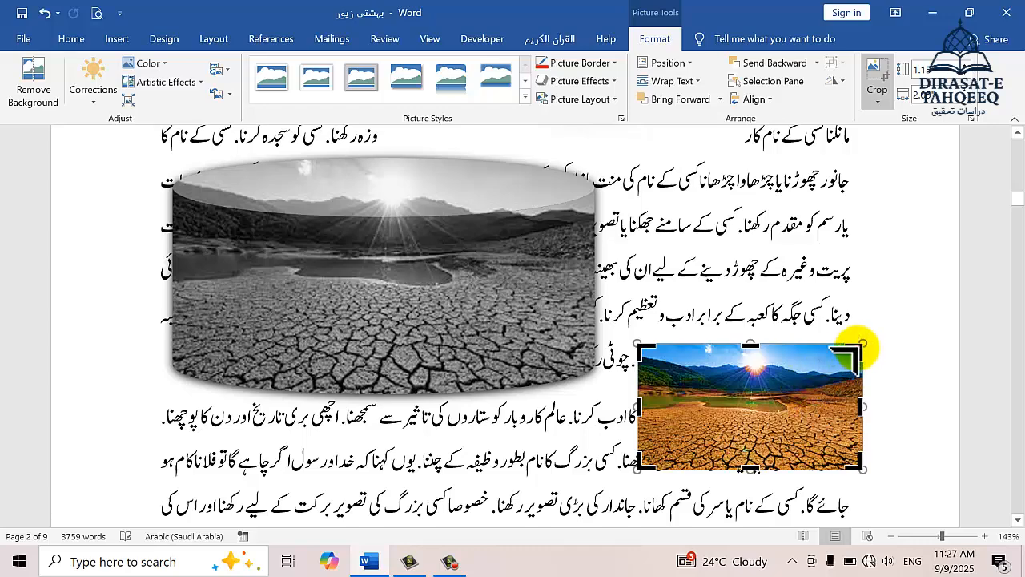
pyautogui.moveTo(856, 348)
pyautogui.mouseDown()
pyautogui.moveTo(796, 371)
pyautogui.moveTo(810, 334)
pyautogui.moveTo(848, 343)
pyautogui.moveTo(852, 358)
pyautogui.moveTo(865, 343)
pyautogui.mouseUp()
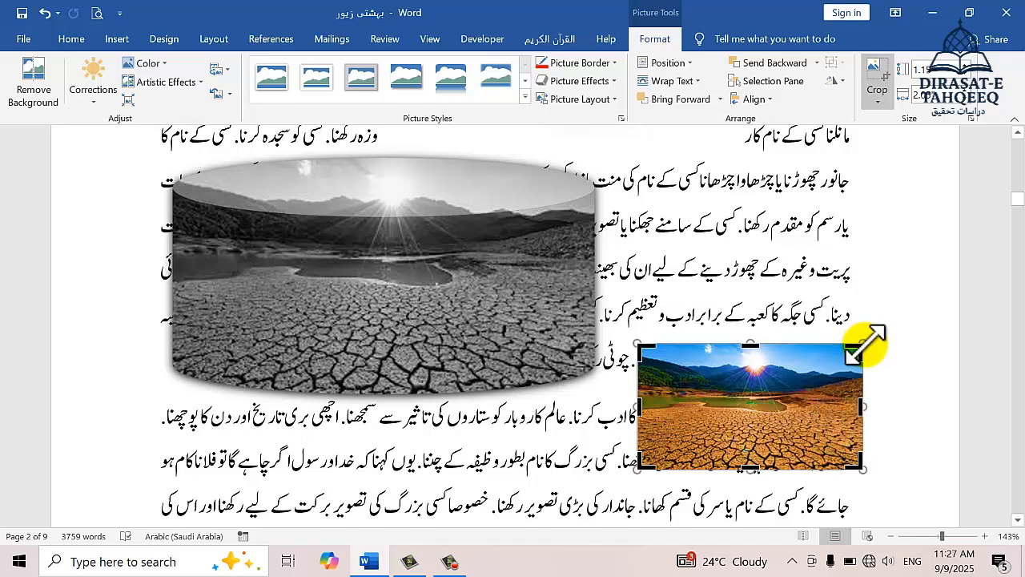
pyautogui.click(879, 73)
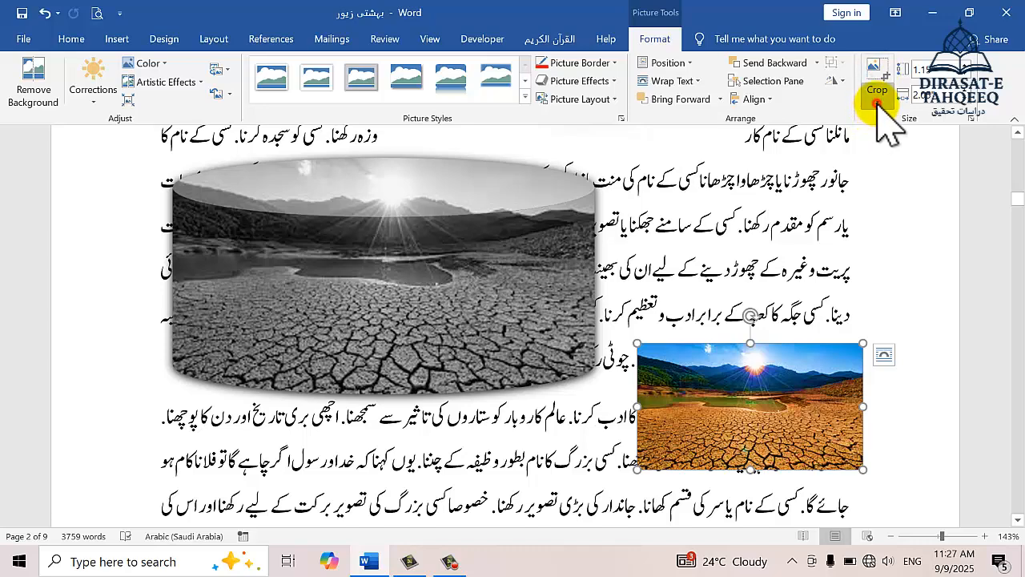
# - Apply the Fit crop option to the small color landscape picture and finish cropping
pyautogui.click(878, 103)
pyautogui.click(895, 199)
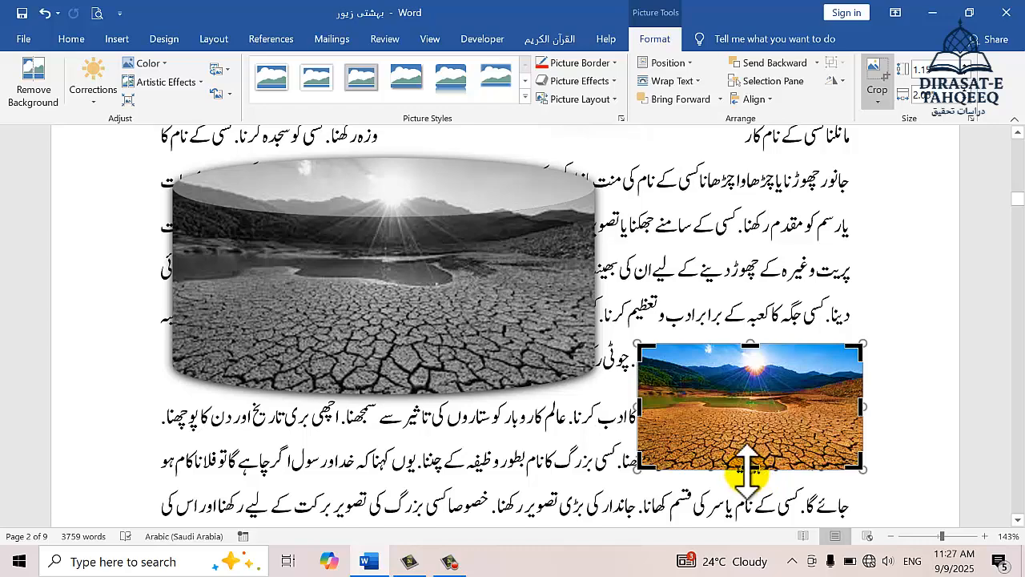
pyautogui.click(877, 95)
pyautogui.click(873, 70)
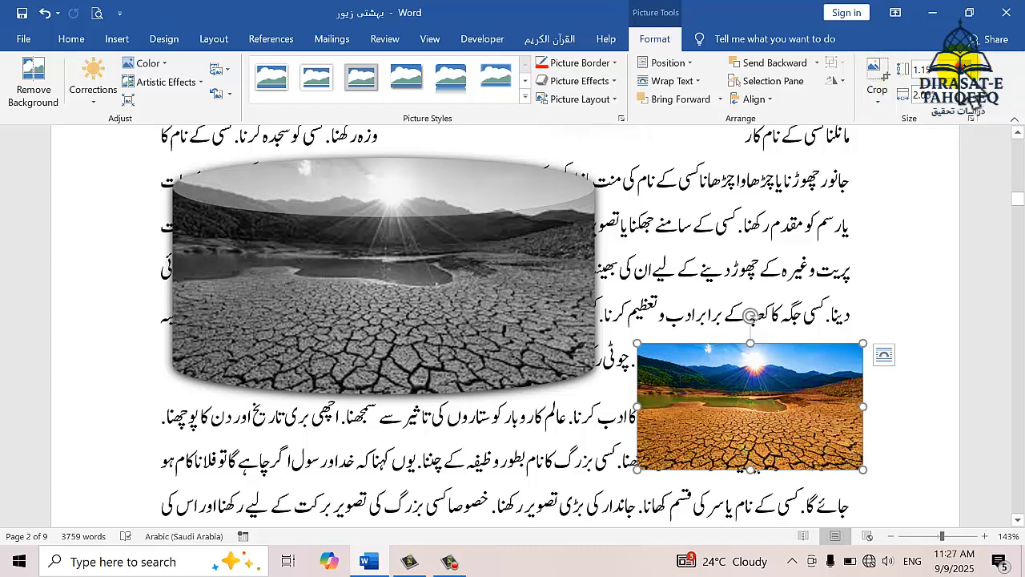
# - Enlarge the small color landscape picture proportionally by raising its height to about 1.5 inches
pyautogui.click(954, 66)
pyautogui.click(953, 65)
pyautogui.click(953, 66)
pyautogui.click(953, 66)
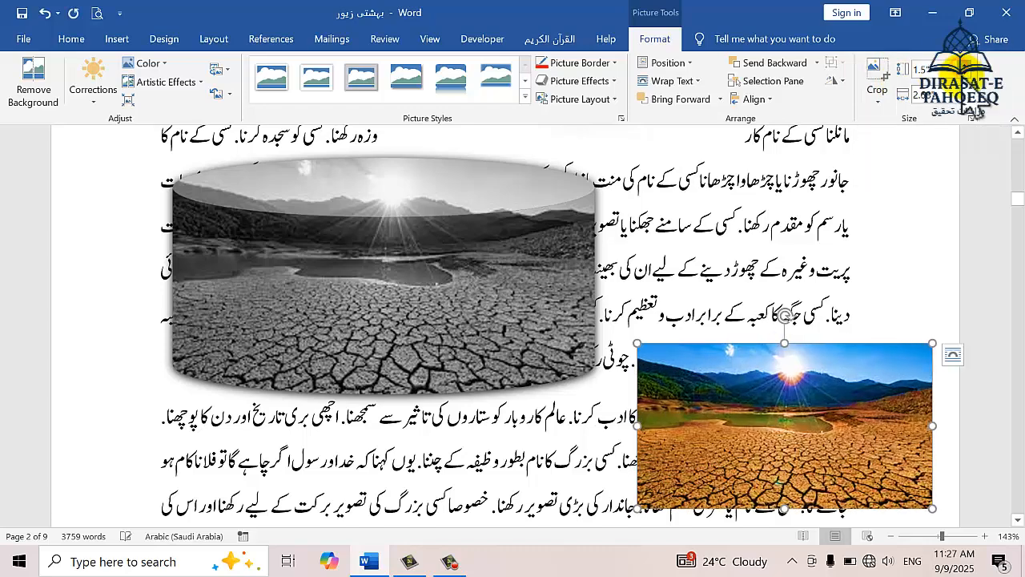
# - Shrink the small color landscape picture proportionally by reducing its width to 1.9 inches
pyautogui.click(968, 101)
pyautogui.click(969, 100)
pyautogui.click(968, 101)
pyautogui.click(969, 101)
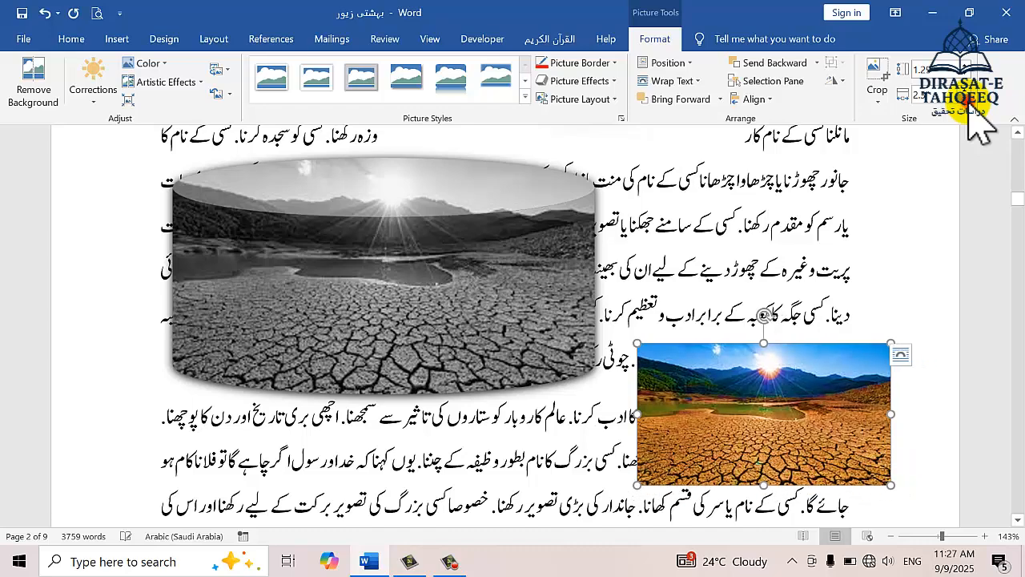
pyautogui.click(969, 101)
pyautogui.click(969, 101)
pyautogui.click(968, 101)
pyautogui.click(969, 100)
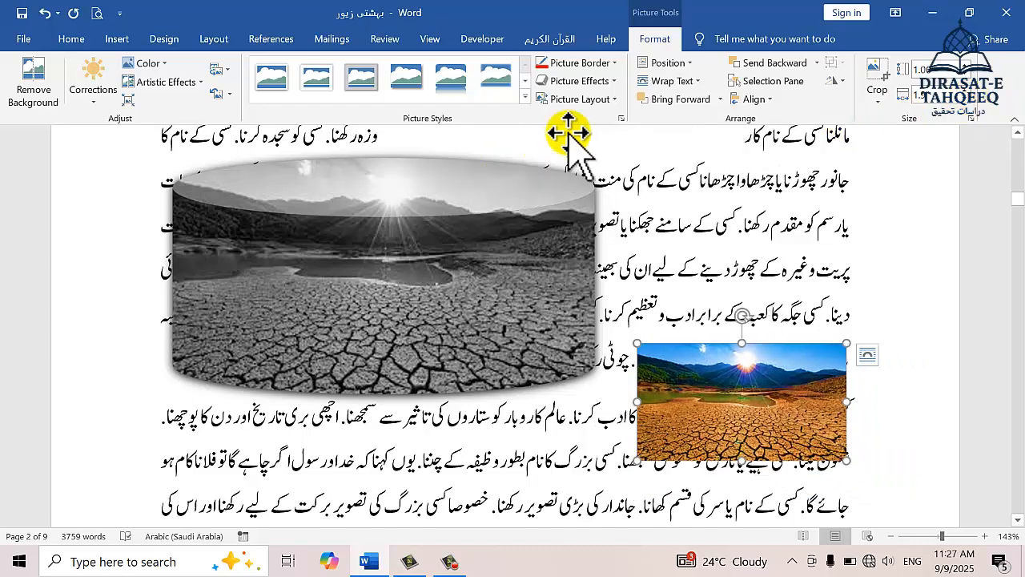
# - Examine the Format Picture effect options and the Picture Effects presets, and close them without changing the picture
pyautogui.click(621, 119)
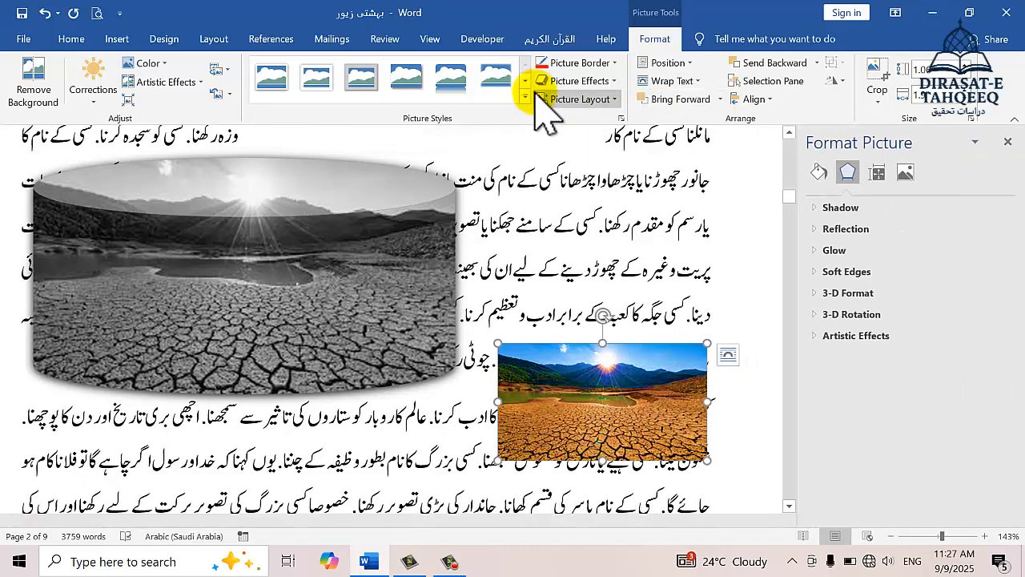
pyautogui.click(613, 82)
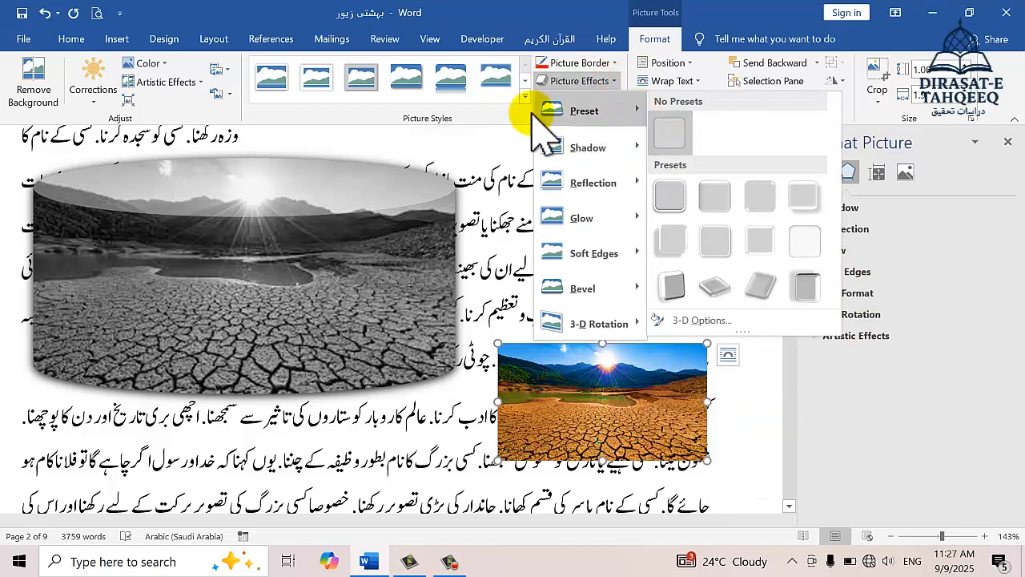
pyautogui.click(501, 120)
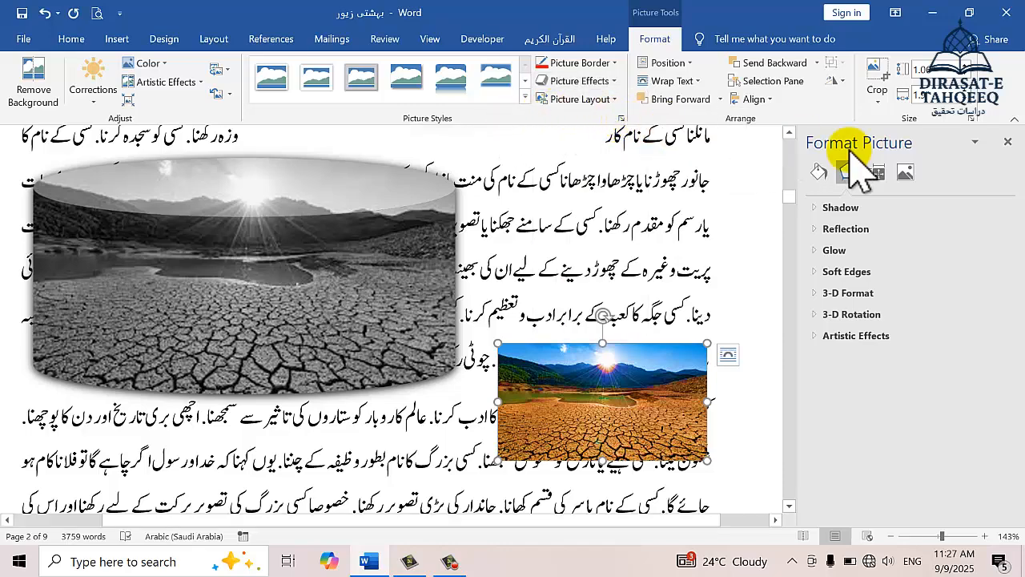
pyautogui.click(1008, 143)
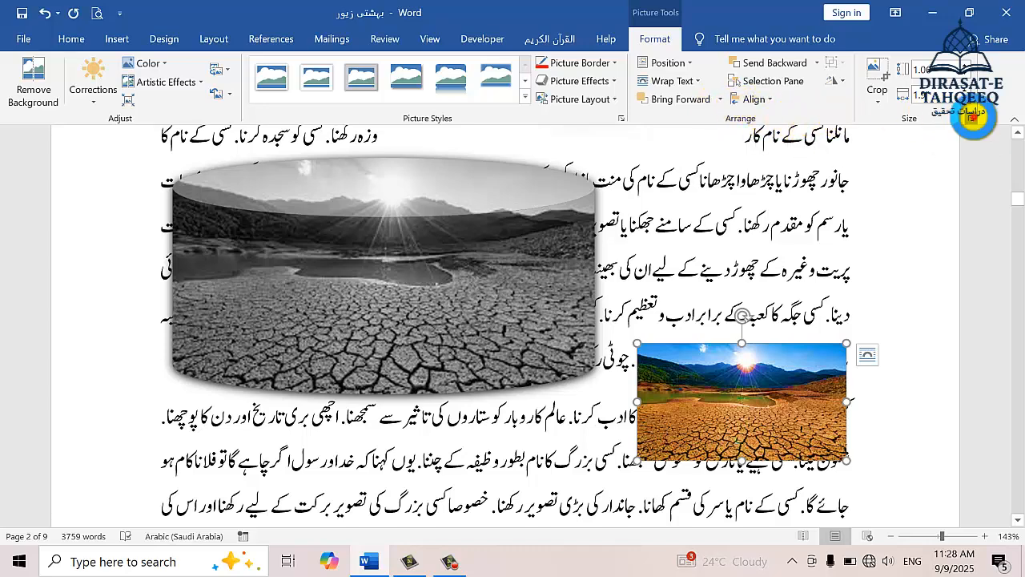
# - Check the color picture's size and aspect-ratio settings, and resize it proportionally from its corners to about 1.05 by 1.88 inches
pyautogui.click(972, 118)
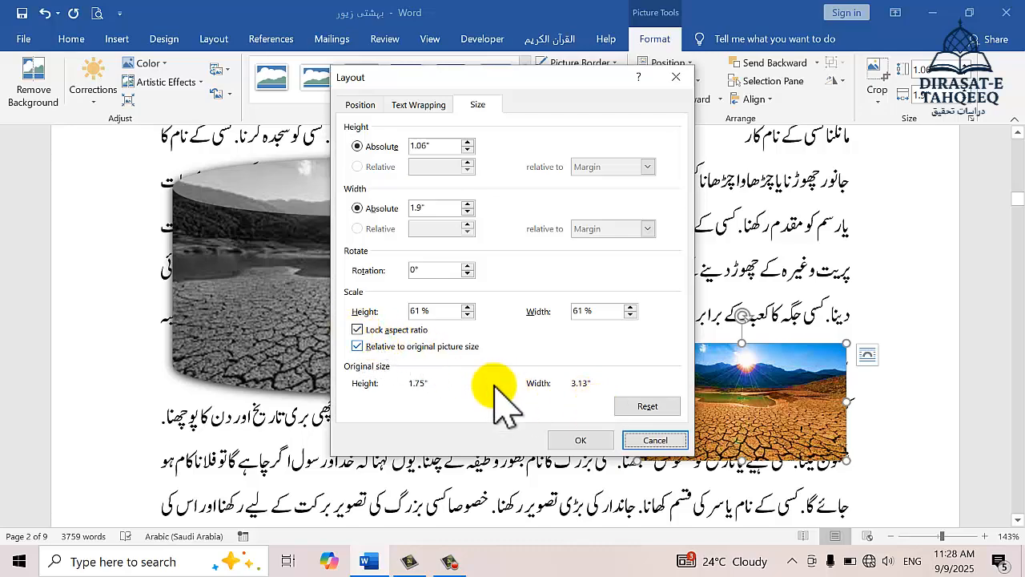
pyautogui.click(633, 440)
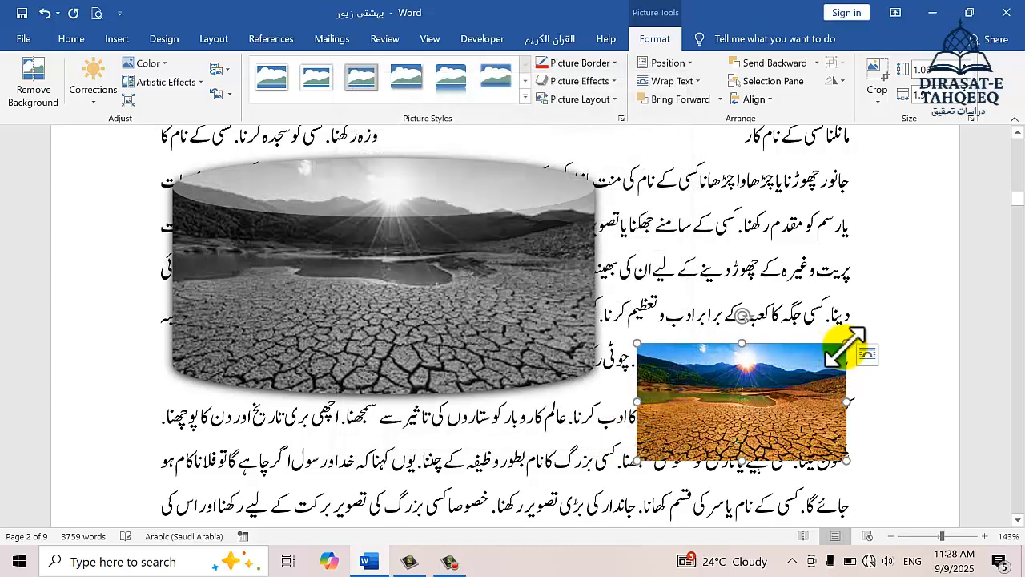
pyautogui.moveTo(847, 341); pyautogui.dragTo(732, 365)
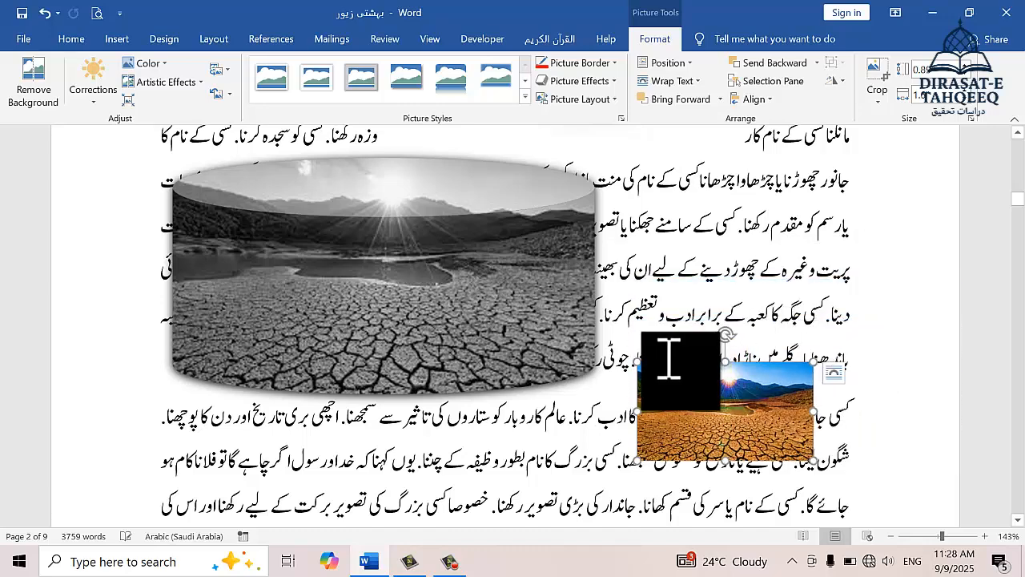
pyautogui.moveTo(638, 363); pyautogui.dragTo(606, 344)
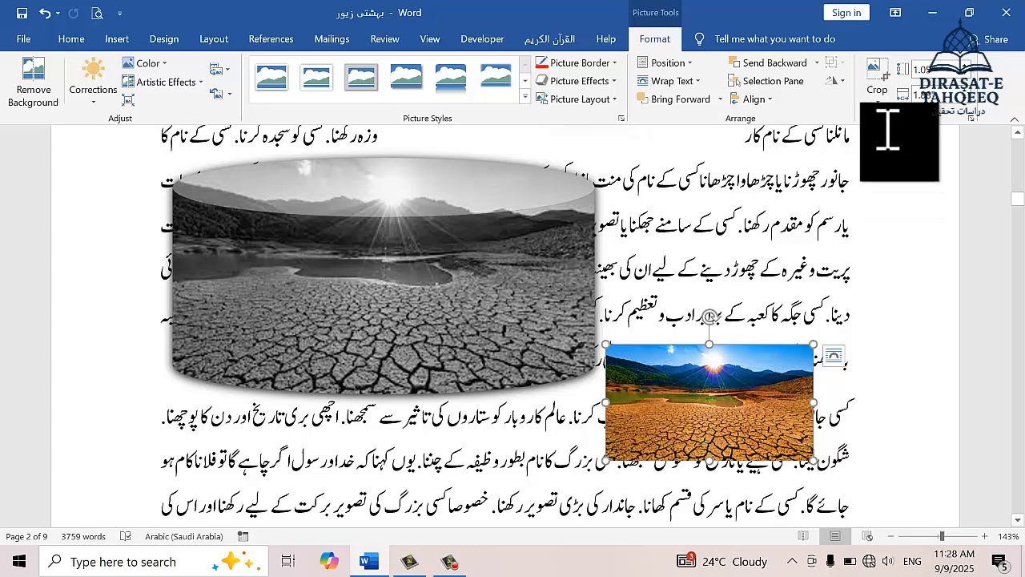
# - Turn off Lock aspect ratio for the color picture and stretch it freely to about 2.32 inches high by 2.43 inches wide
pyautogui.click(971, 117)
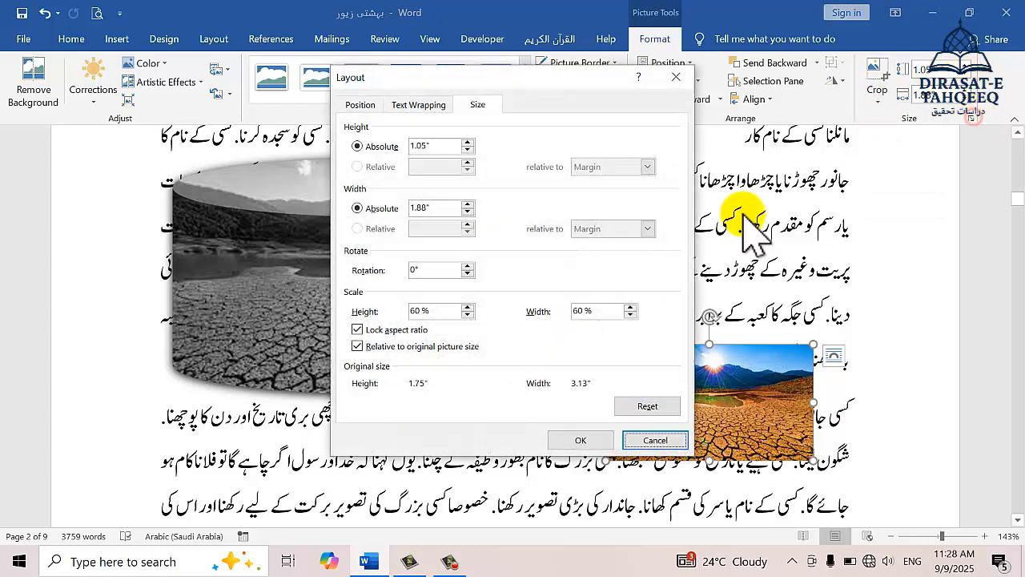
pyautogui.click(358, 330)
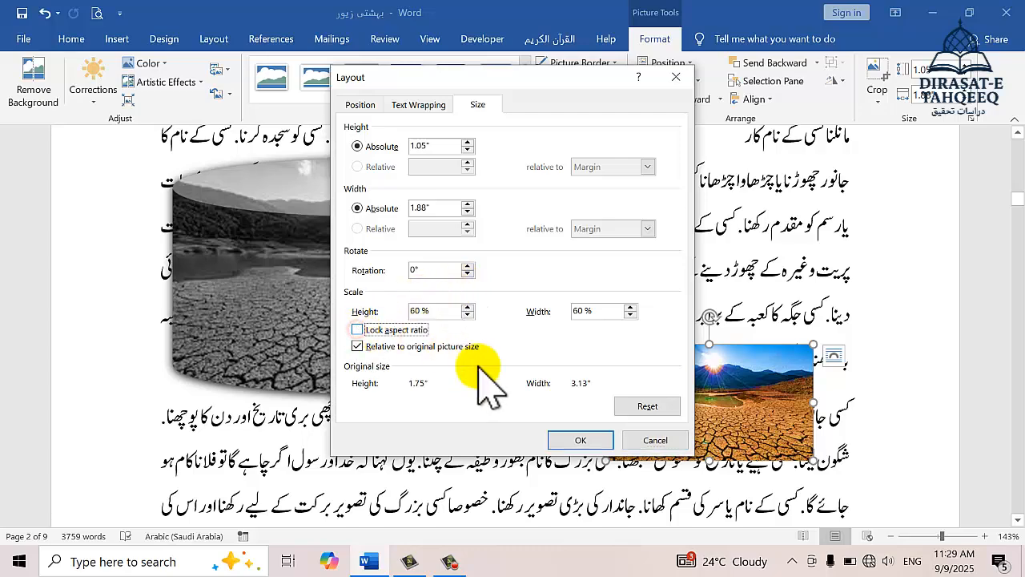
pyautogui.click(605, 441)
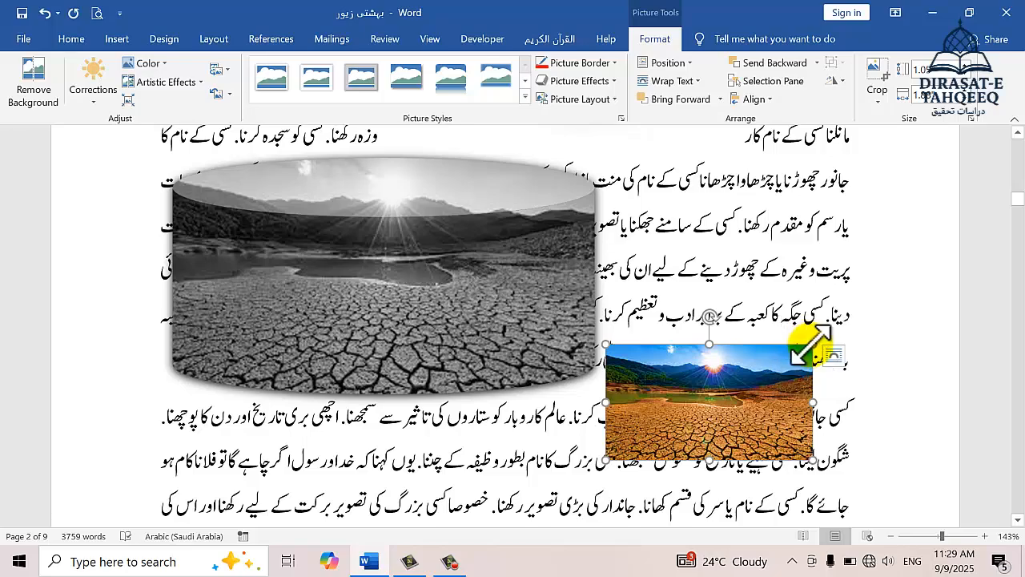
pyautogui.moveTo(818, 324); pyautogui.dragTo(874, 205)
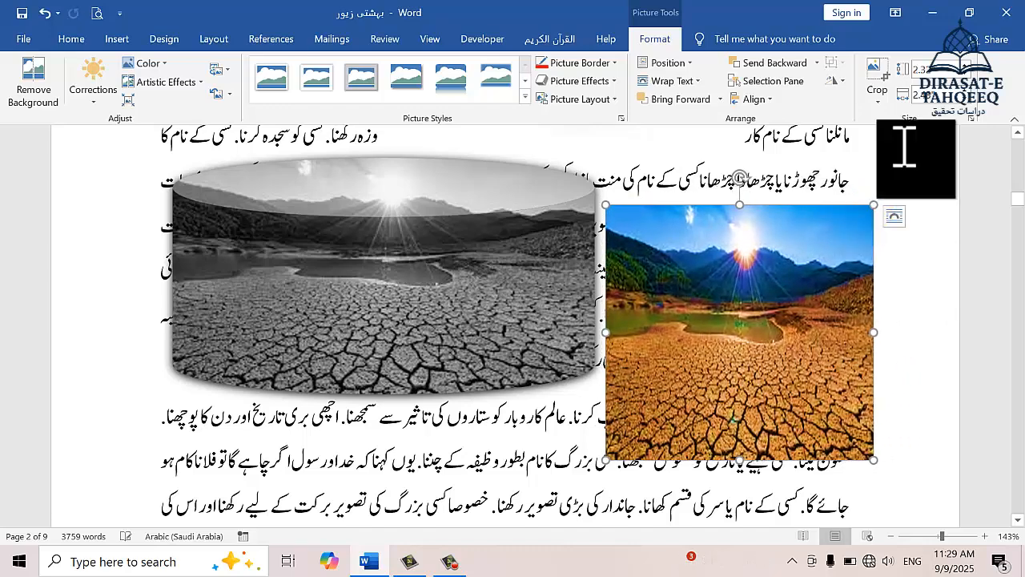
# - Turn Lock aspect ratio back on for the color picture and enlarge it slightly in proportion from its upper outer corner
pyautogui.click(971, 118)
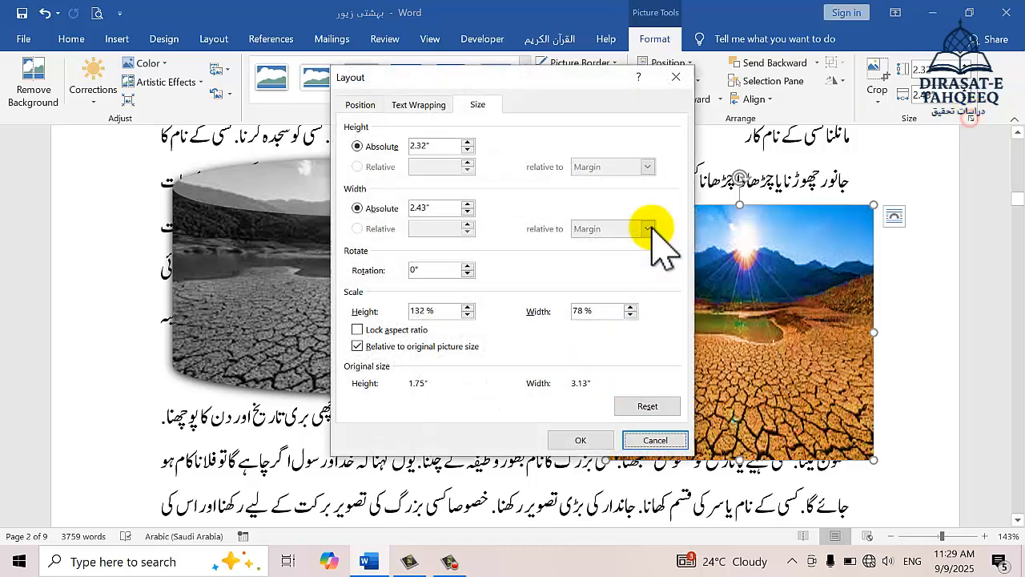
pyautogui.click(357, 329)
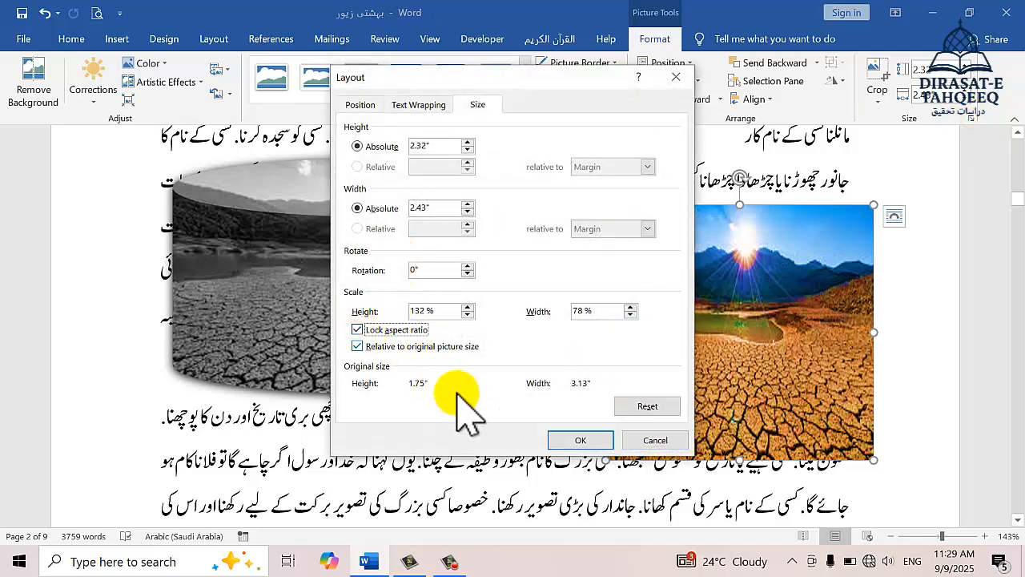
pyautogui.click(573, 440)
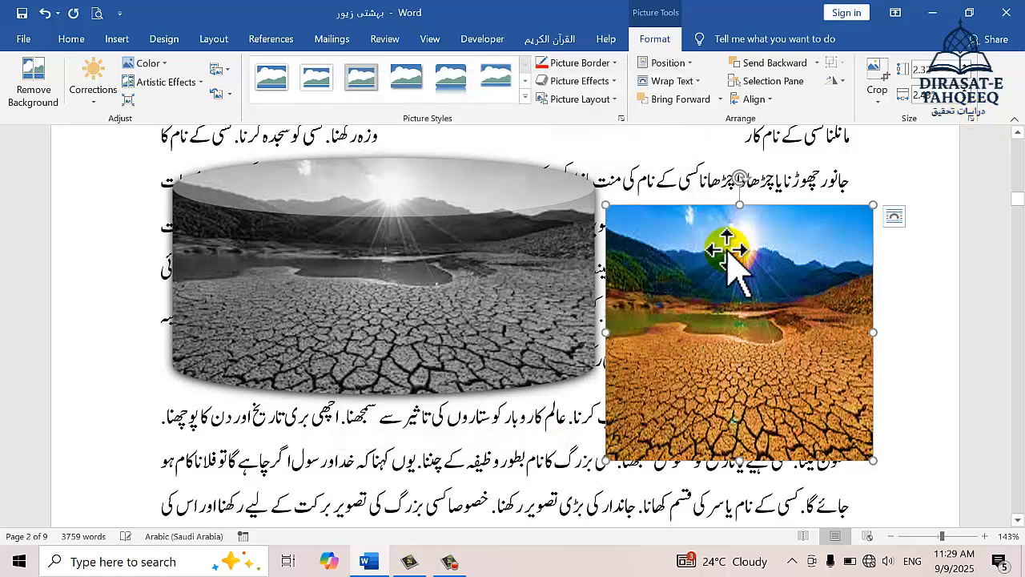
pyautogui.moveTo(881, 199); pyautogui.dragTo(837, 212)
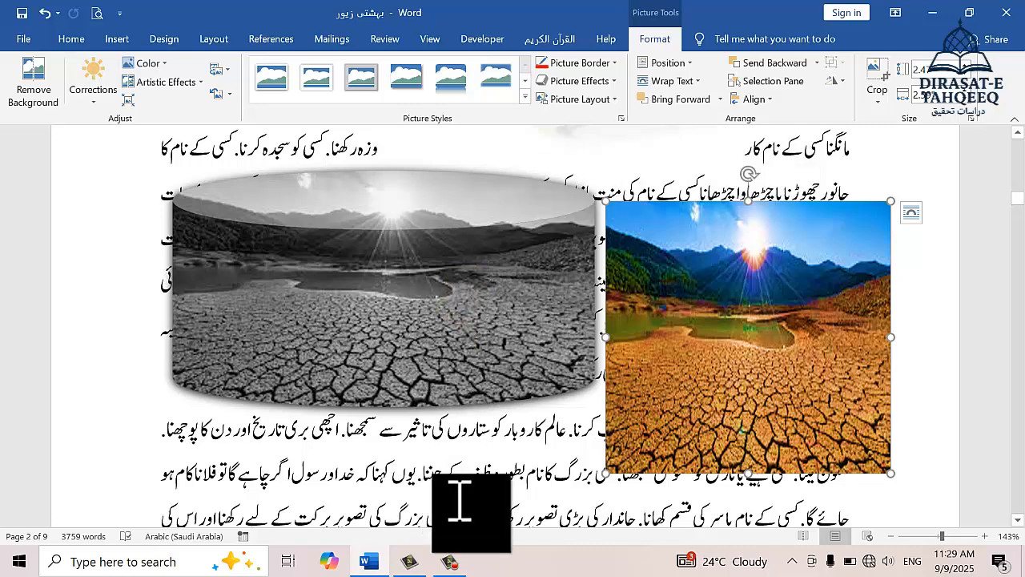
pyautogui.click(410, 562)
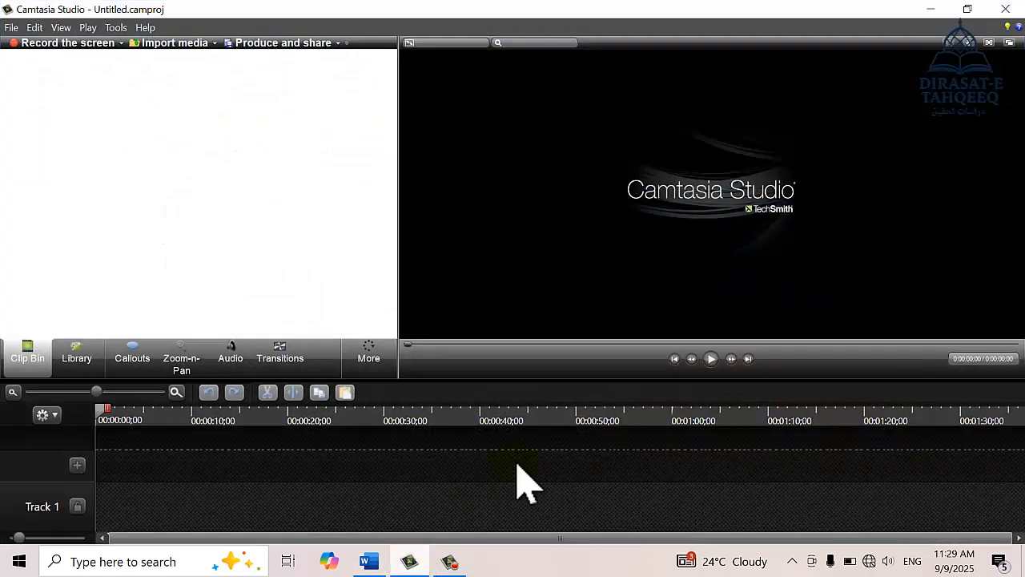